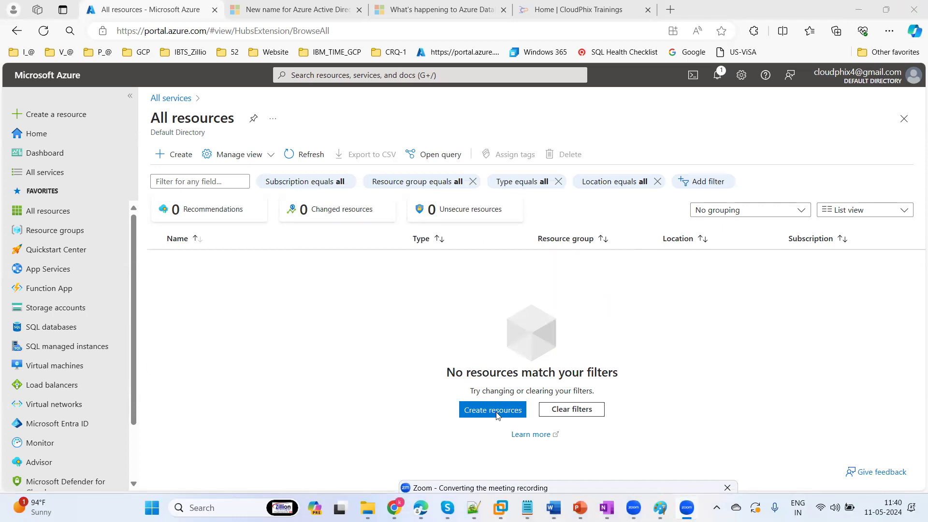
# Switch into the VM session and minimize SQL Server Management Studio to reveal its desktop
pyautogui.click(500, 508)
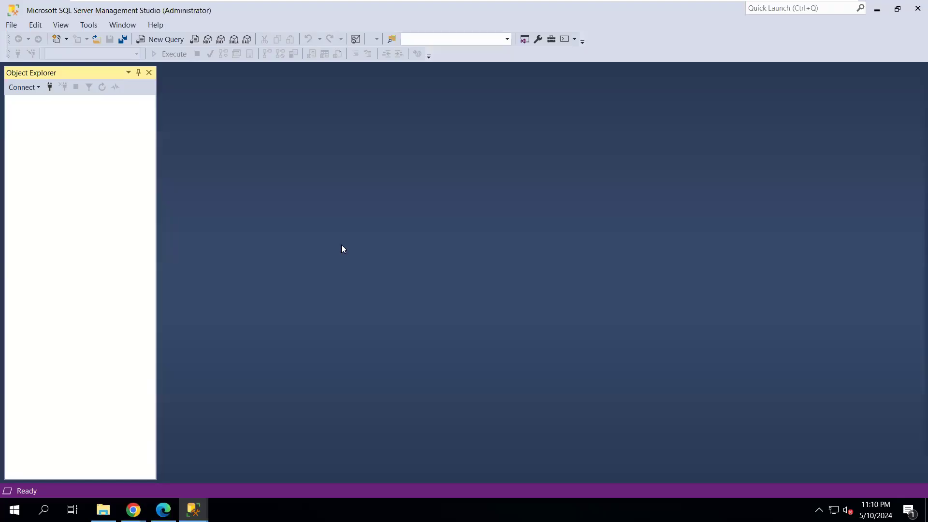
pyautogui.moveTo(850, 15)
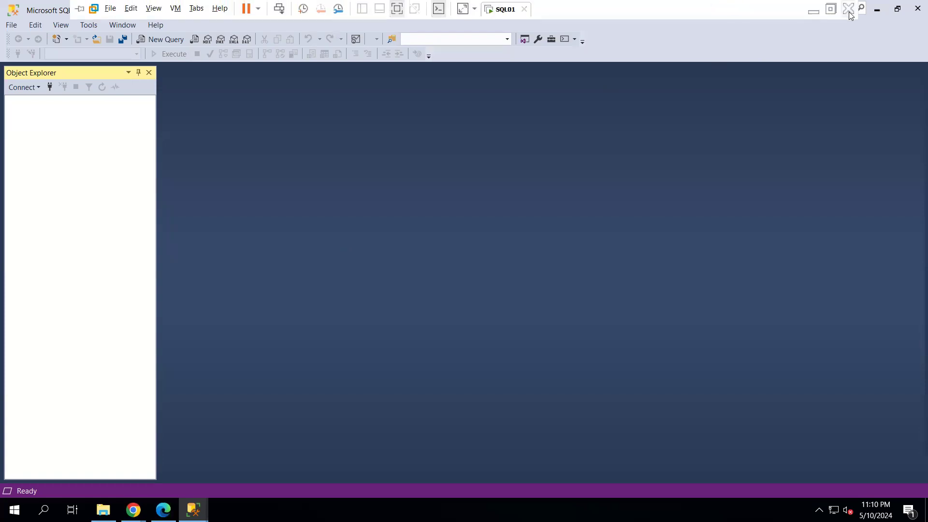
pyautogui.click(877, 9)
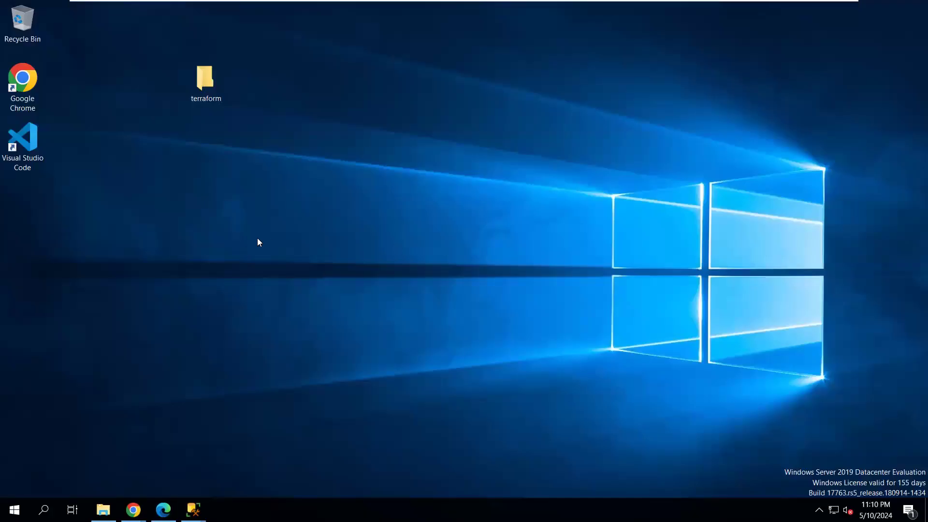
pyautogui.click(34, 147)
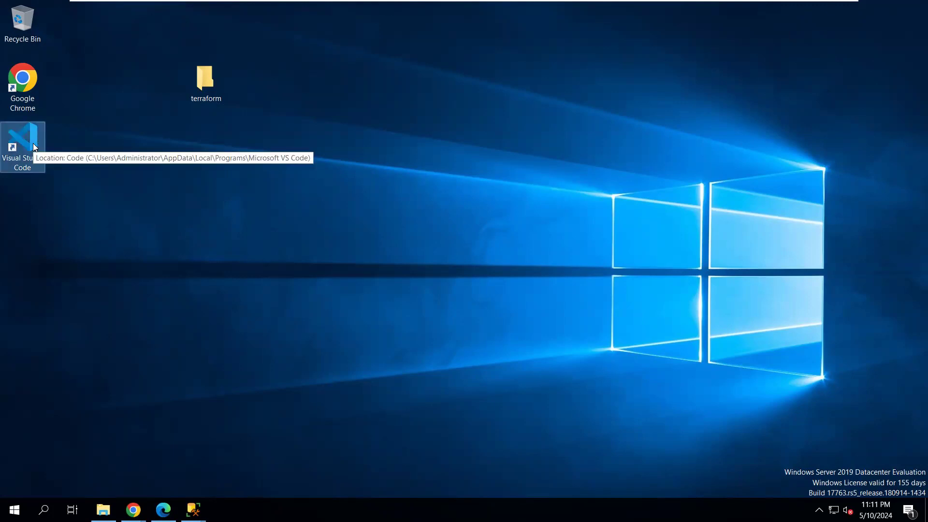
# Launch Visual Studio Code on the terraform folder, glance at the host, then return to the VM
pyautogui.doubleClick(33, 145)
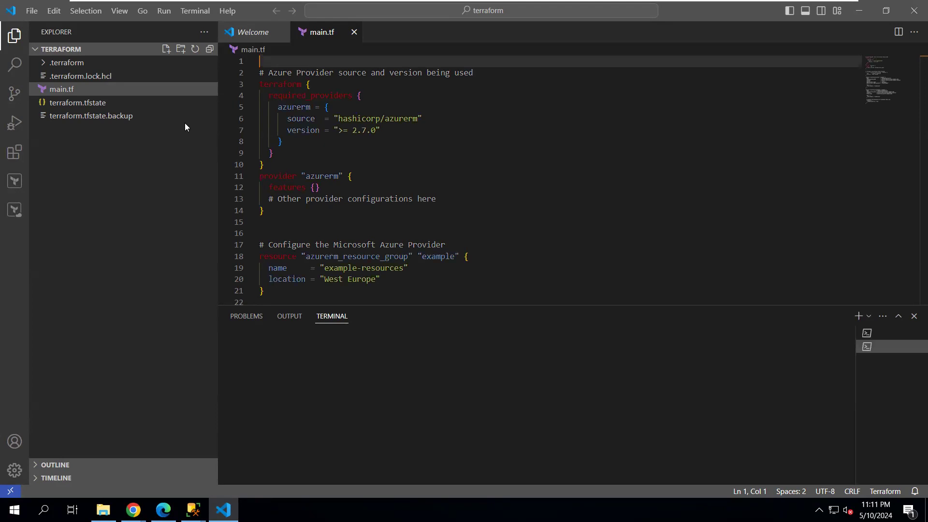
pyautogui.moveTo(590, 3)
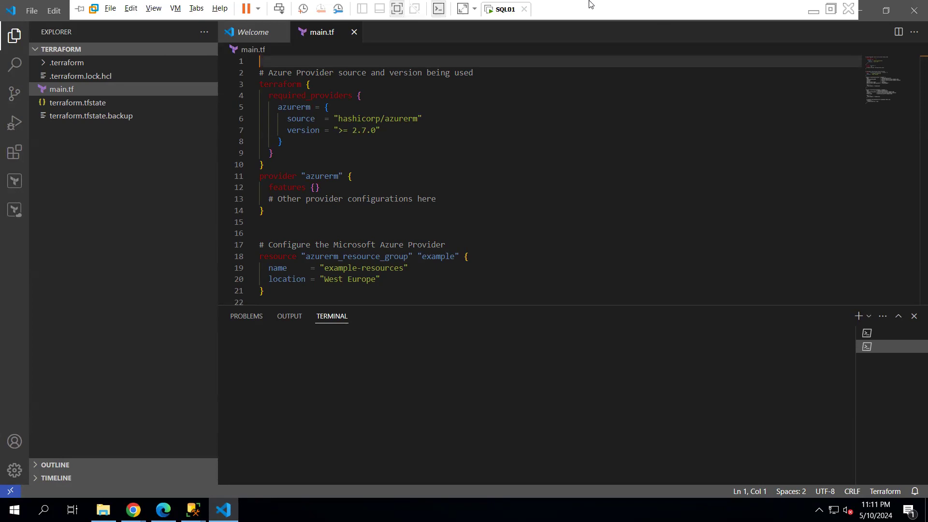
pyautogui.click(814, 11)
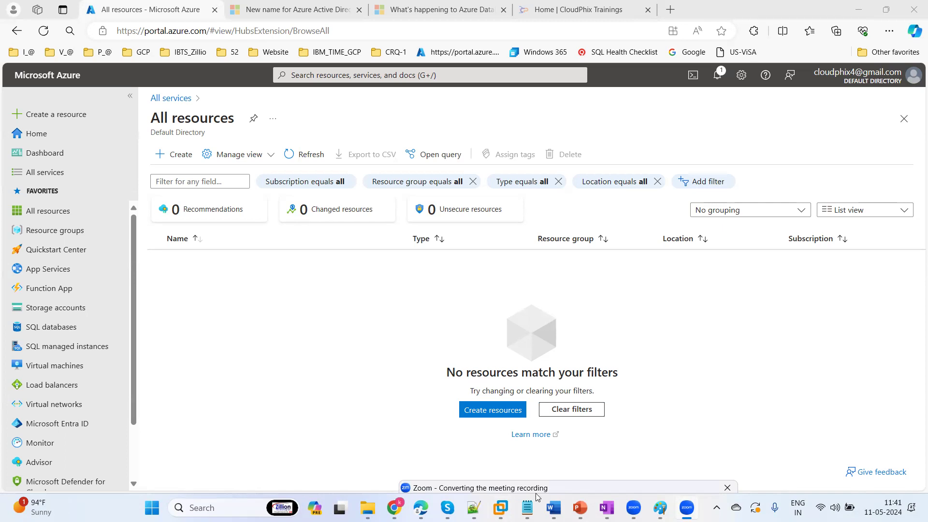
pyautogui.click(501, 507)
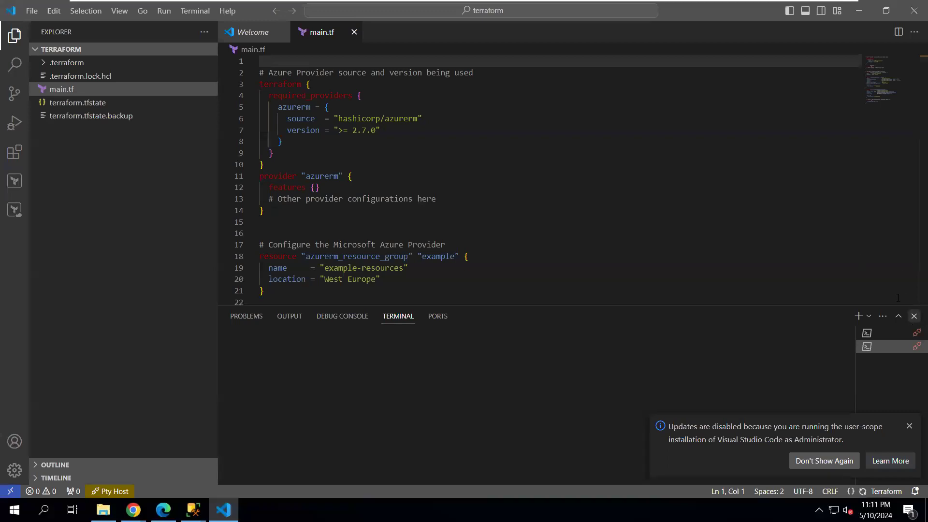
# Close the terminal and updates notice, then review main.tf's azurerm_sql_server and azurerm_sql_database resources
pyautogui.click(914, 317)
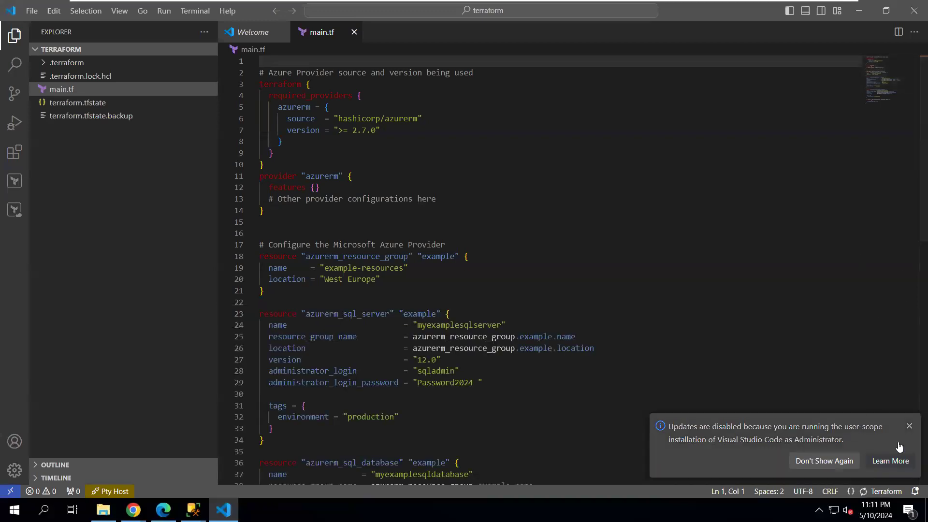
pyautogui.click(909, 426)
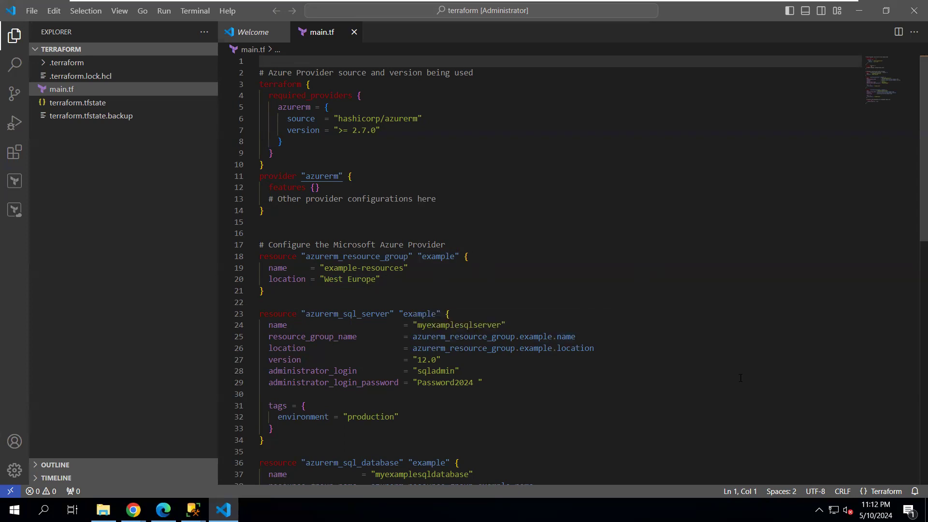
pyautogui.scroll(-3, 914, 203)
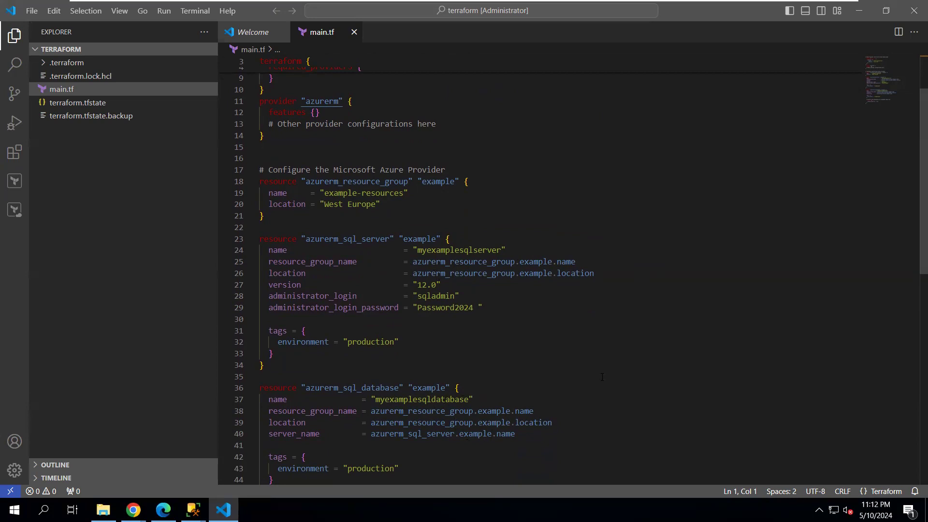
pyautogui.scroll(-2, 912, 194)
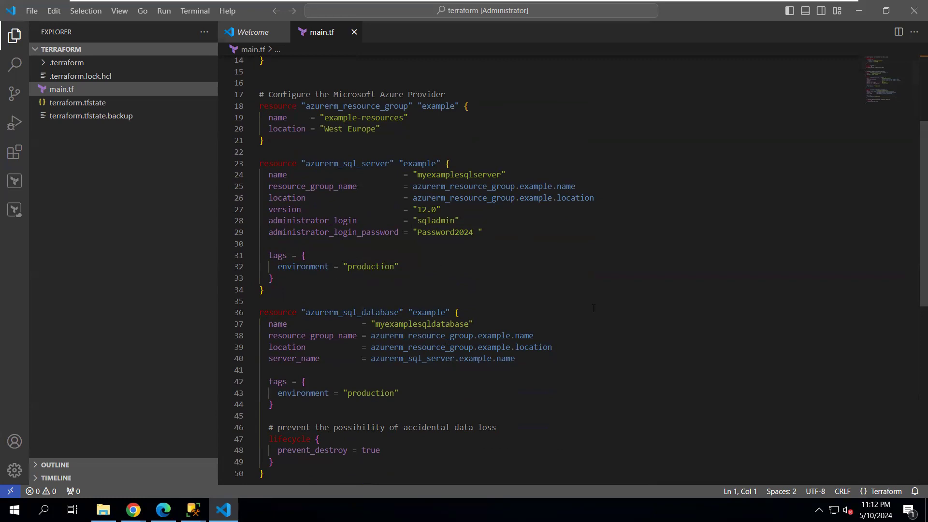
pyautogui.scroll(-4, 913, 289)
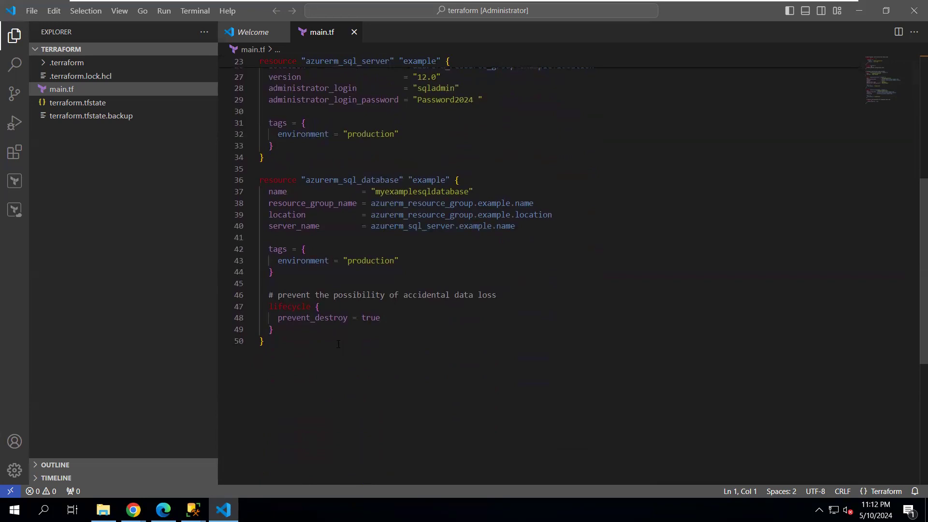
pyautogui.click(457, 363)
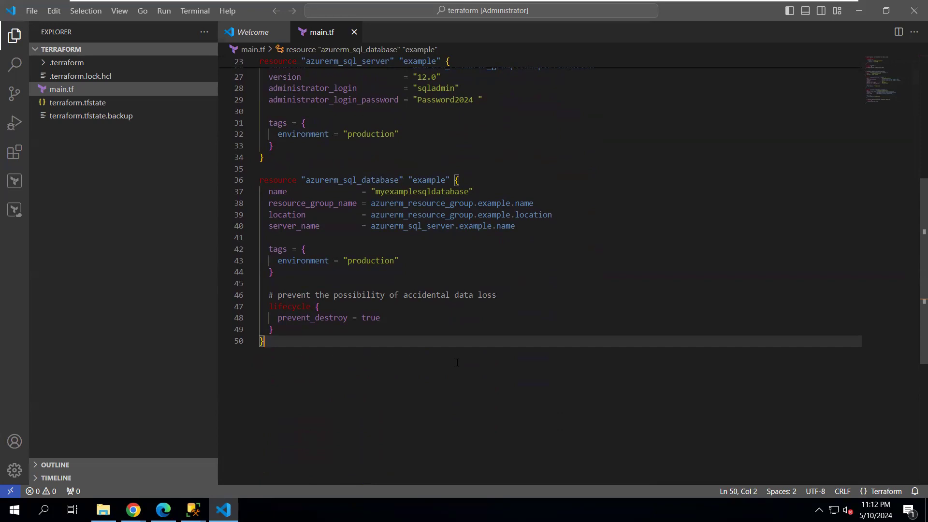
# Open a new PowerShell terminal and enlarge the terminal panel above main.tf
pyautogui.click(196, 12)
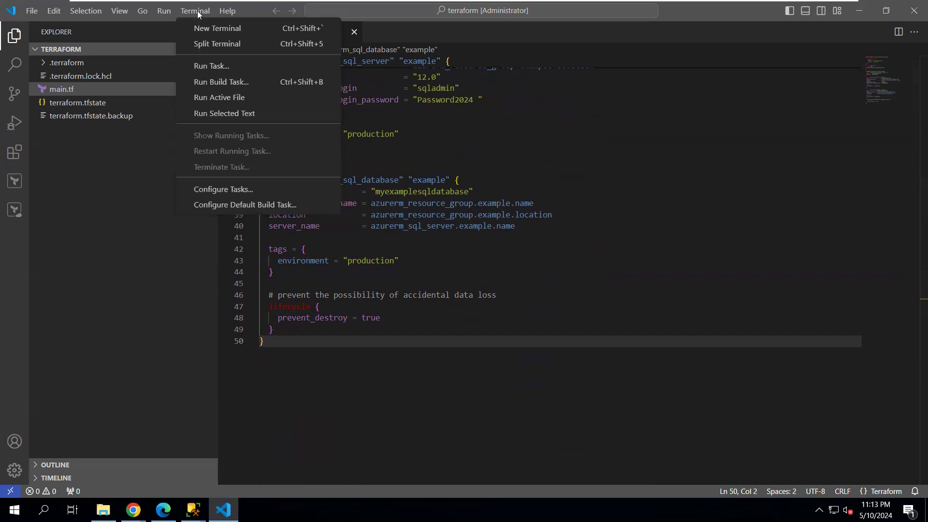
pyautogui.click(236, 30)
pyautogui.click(235, 31)
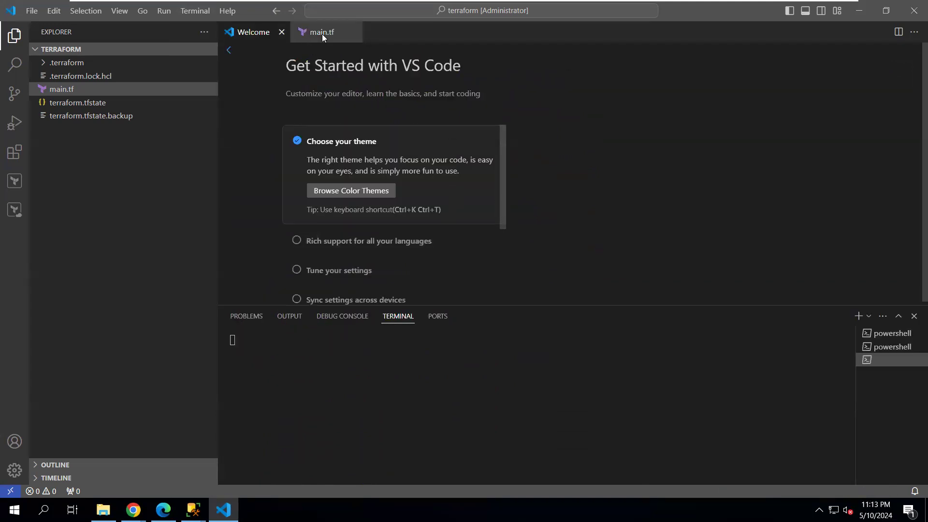
pyautogui.click(319, 33)
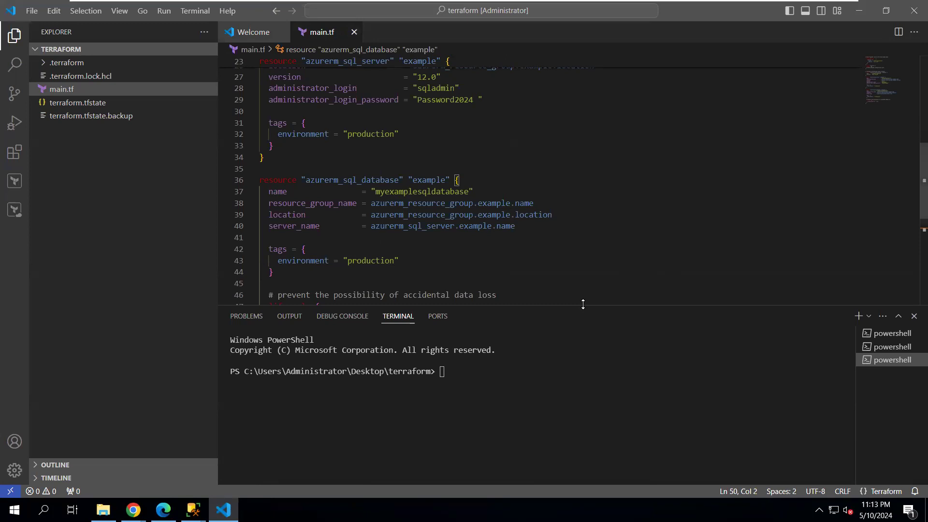
pyautogui.moveTo(582, 304); pyautogui.dragTo(604, 208)
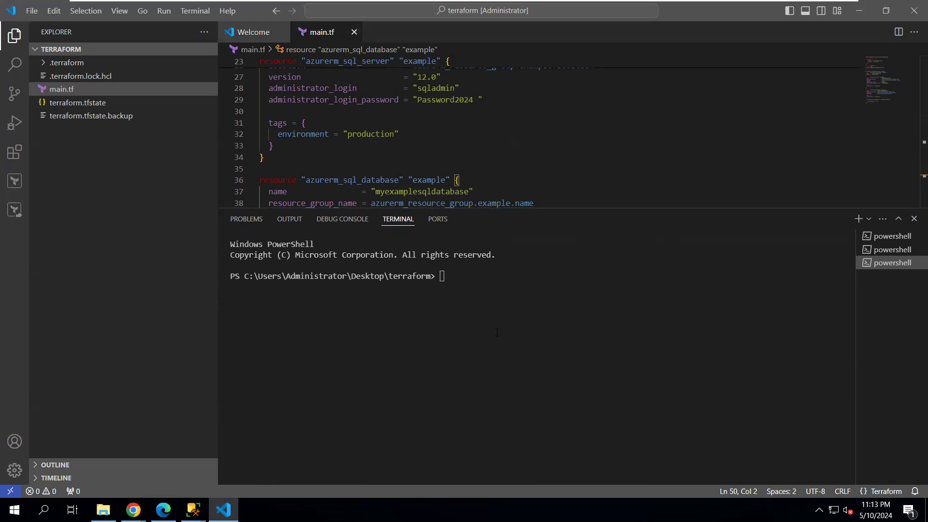
# Remove the stray 't' after line 50's closing brace, save main.tf, and focus the terminal
pyautogui.write('t')
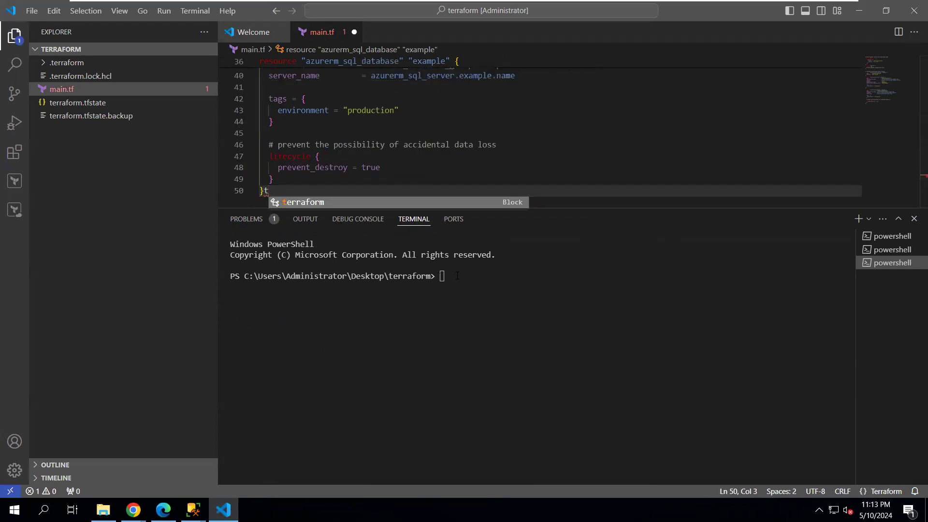
pyautogui.press('BackSpace')
pyautogui.press('BackSpace')
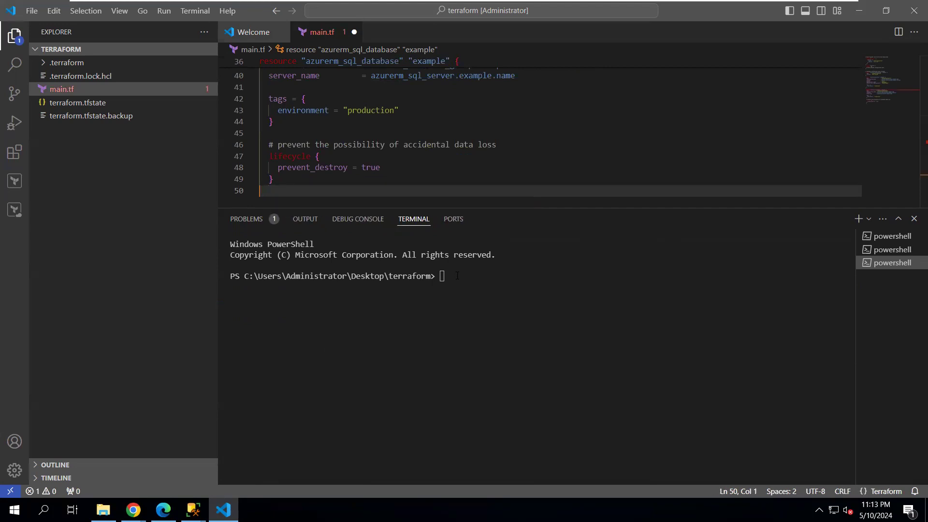
pyautogui.hotkey('ctrl', 'z')
pyautogui.press('BackSpace')
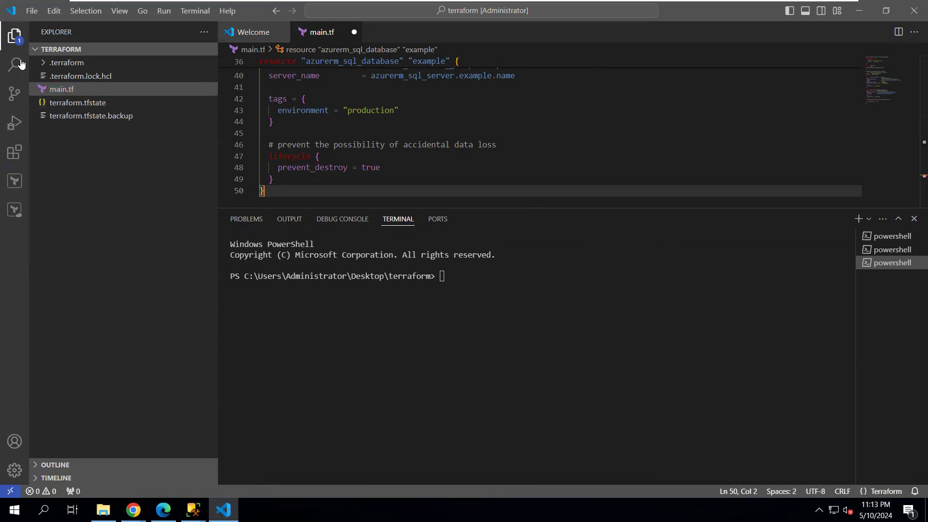
pyautogui.click(34, 13)
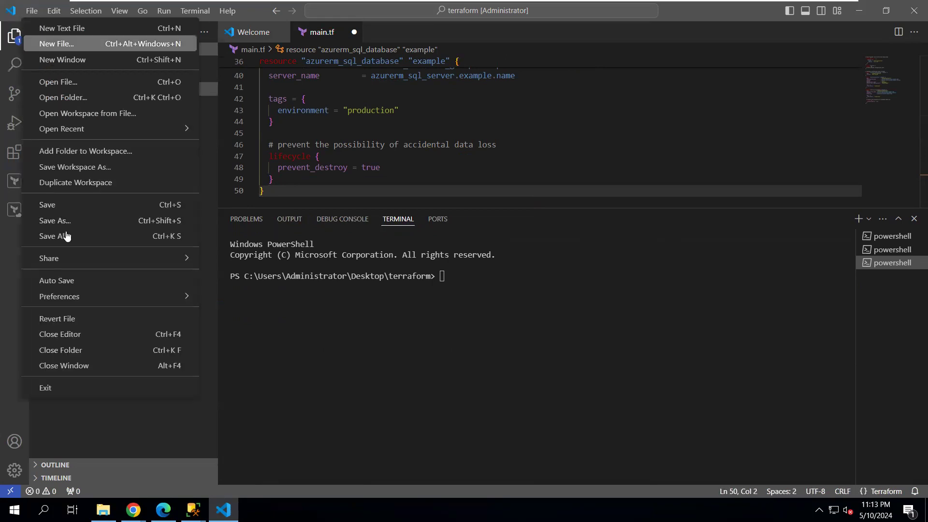
pyautogui.click(51, 208)
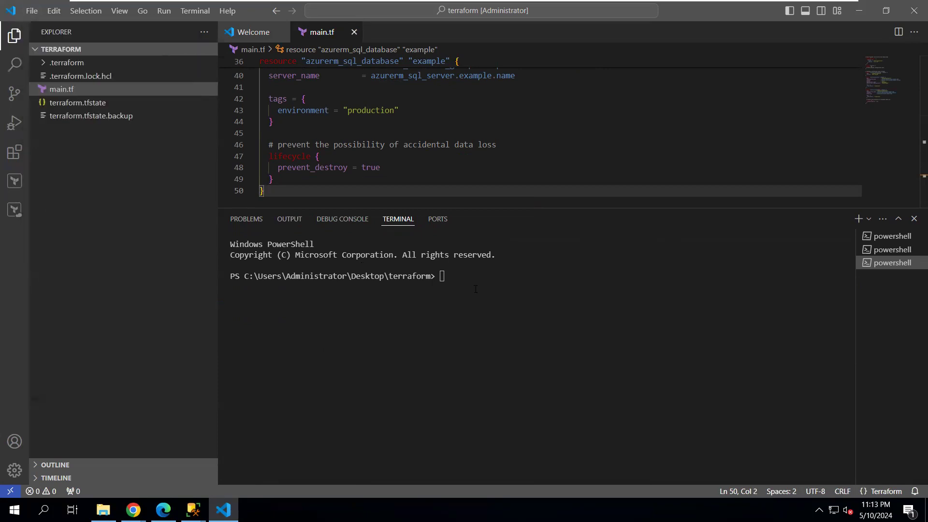
pyautogui.click(456, 278)
# Run terraform version (v1.8.3), then terraform validate, which passes with deprecated-resource warnings
pyautogui.write('terraform version')
pyautogui.press('Return')
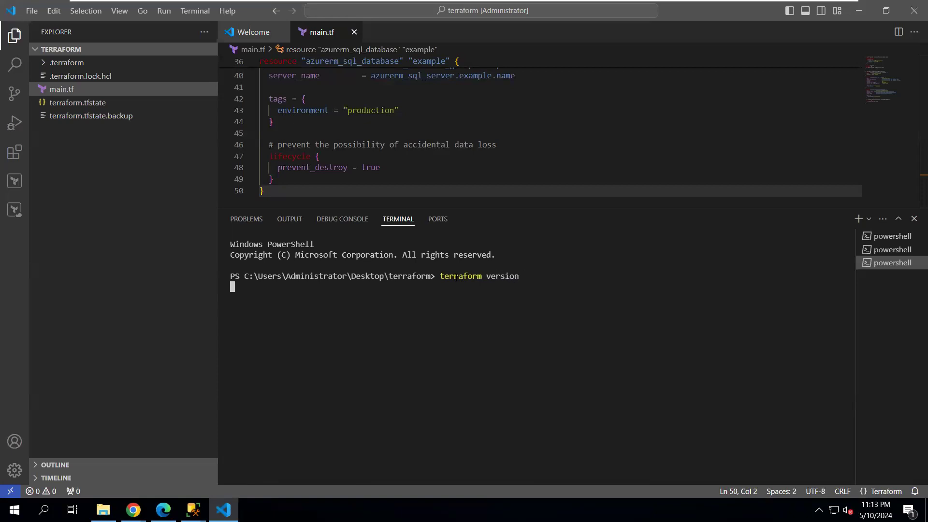
pyautogui.press('Up')
pyautogui.press('BackSpace')
pyautogui.press('BackSpace')
pyautogui.press('BackSpace')
pyautogui.press('BackSpace')
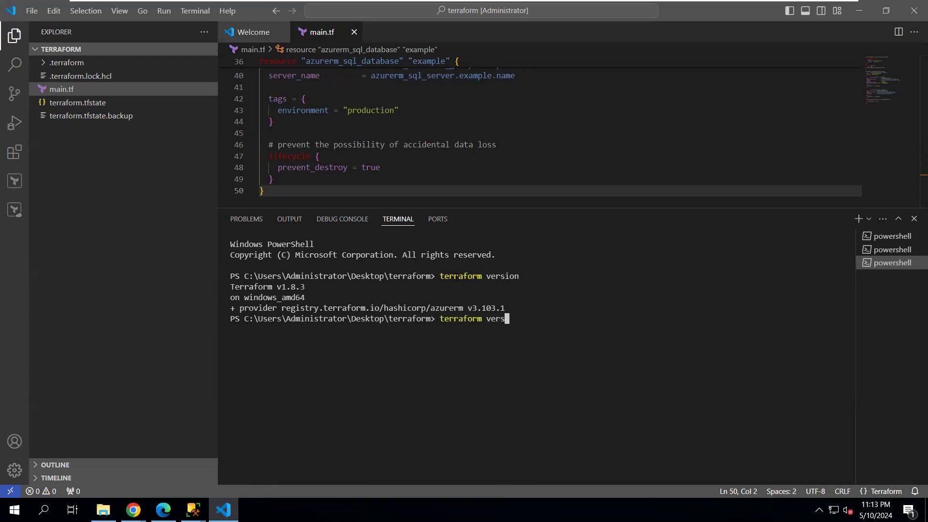
pyautogui.press('BackSpace')
pyautogui.press('BackSpace')
pyautogui.write('alidate')
pyautogui.press('Return')
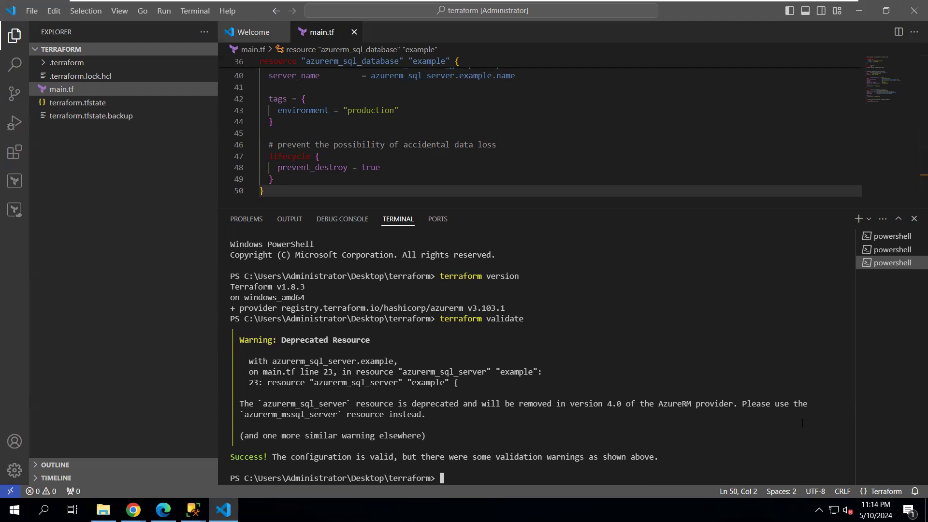
# Minimize the VM window to view the Azure portal's empty All resources page
pyautogui.moveTo(760, 1)
pyautogui.click(814, 10)
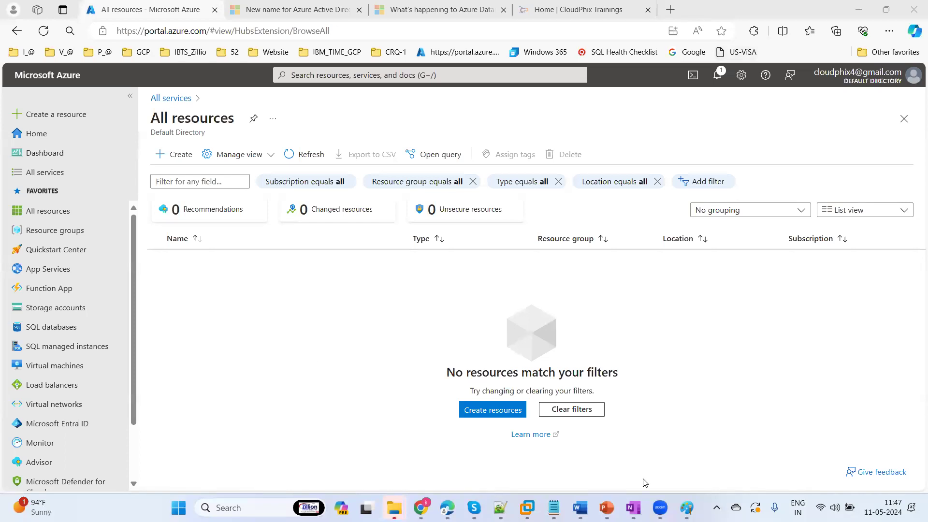
# Bring back the VM's VS Code session showing the successful terraform validate output
pyautogui.click(537, 506)
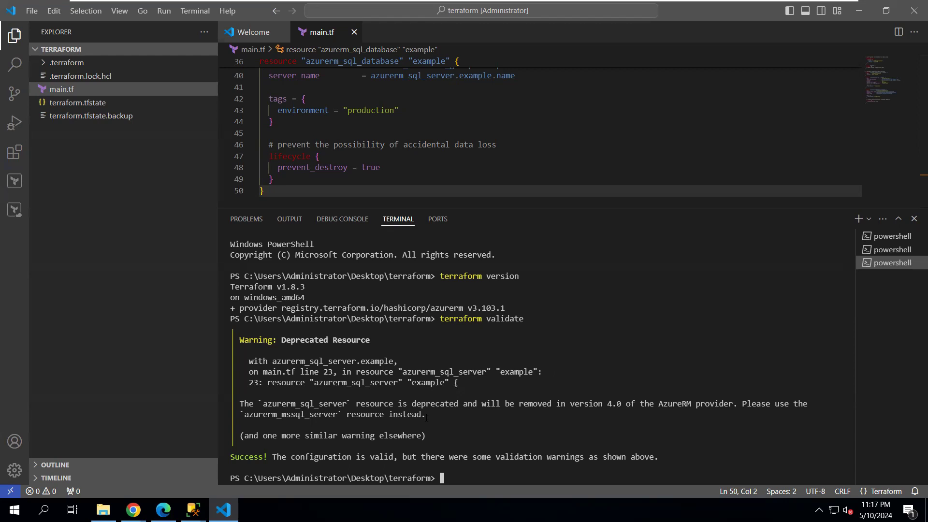
# Review the validation warnings, then run terraform plan from a recalled command
pyautogui.moveTo(417, 456); pyautogui.dragTo(703, 457)
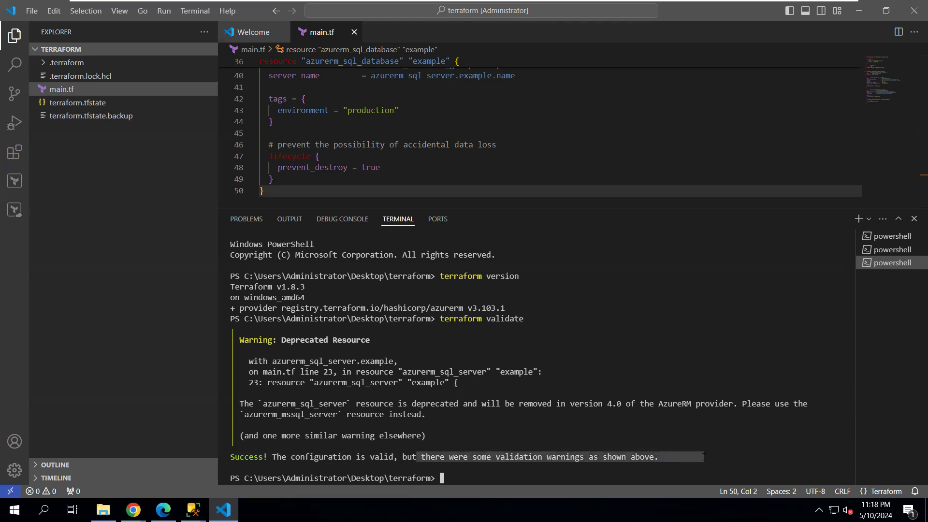
pyautogui.click(634, 351)
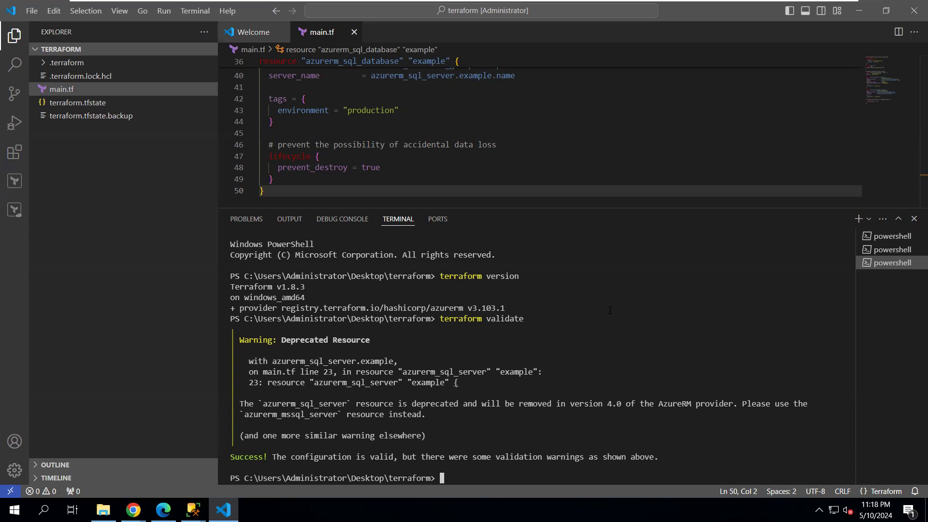
pyautogui.press('Up')
pyautogui.press('Up')
pyautogui.press('BackSpace')
pyautogui.press('BackSpace')
pyautogui.press('BackSpace')
pyautogui.press('BackSpace')
pyautogui.press('BackSpace')
pyautogui.press('BackSpace')
pyautogui.press('BackSpace')
pyautogui.write('plan')
pyautogui.press('Return')
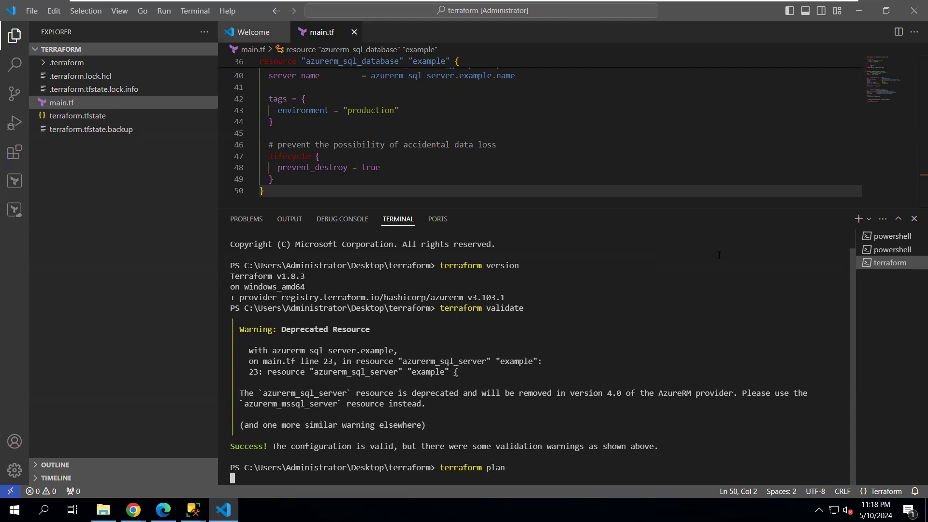
# Confirm All resources in the Azure portal is still empty, then return to the VM's plan output
pyautogui.moveTo(694, 4)
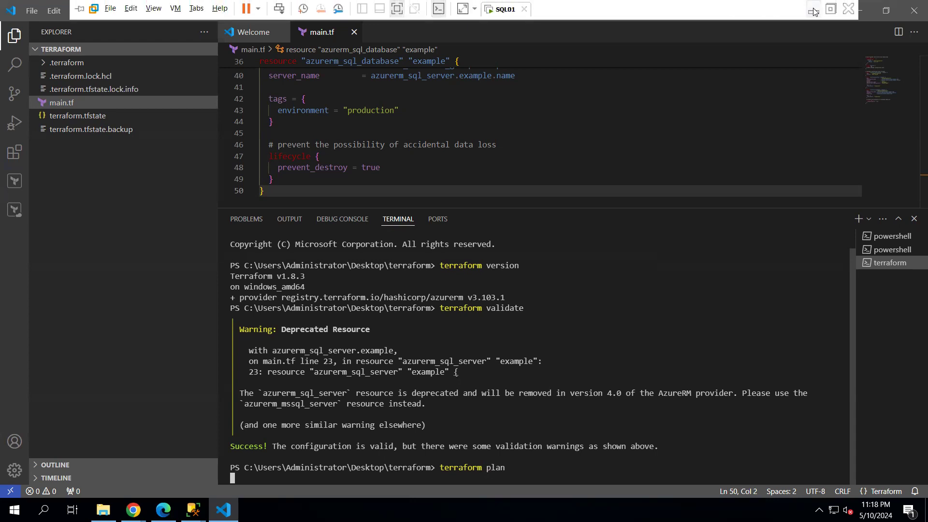
pyautogui.click(814, 11)
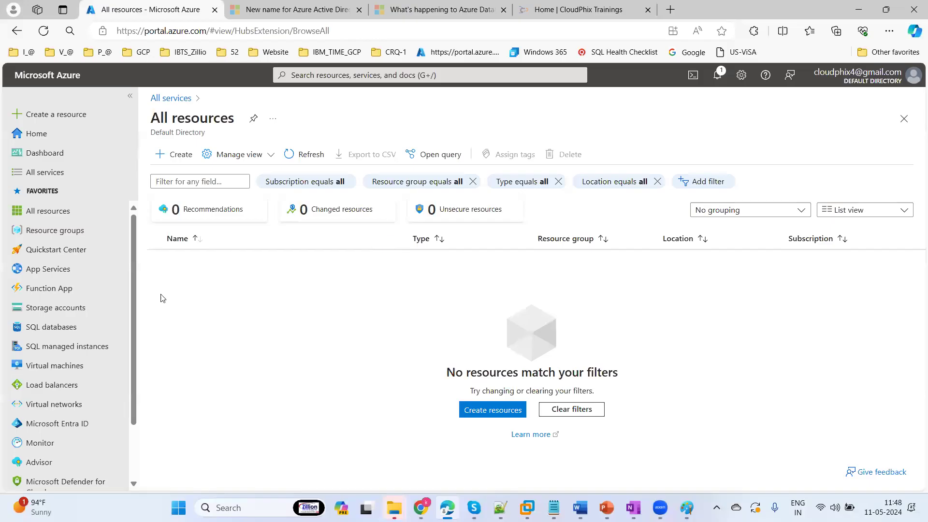
pyautogui.click(46, 208)
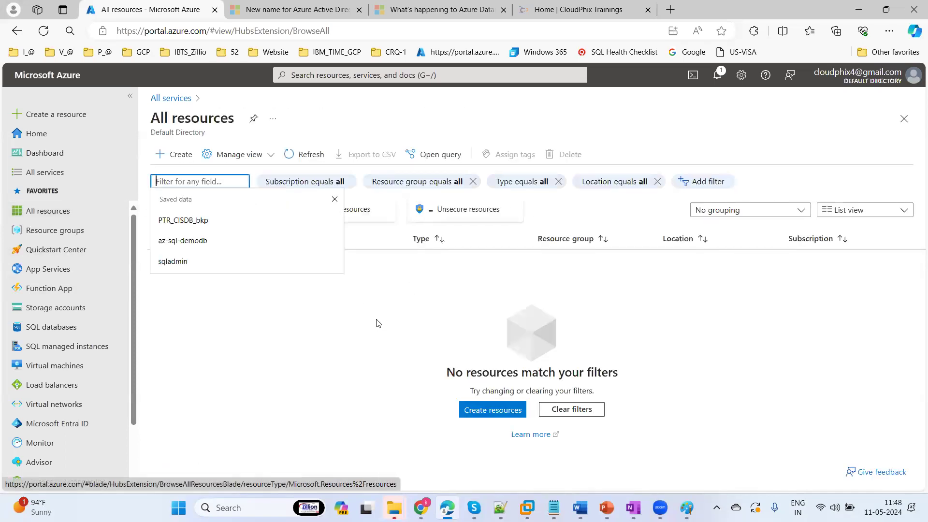
pyautogui.click(527, 507)
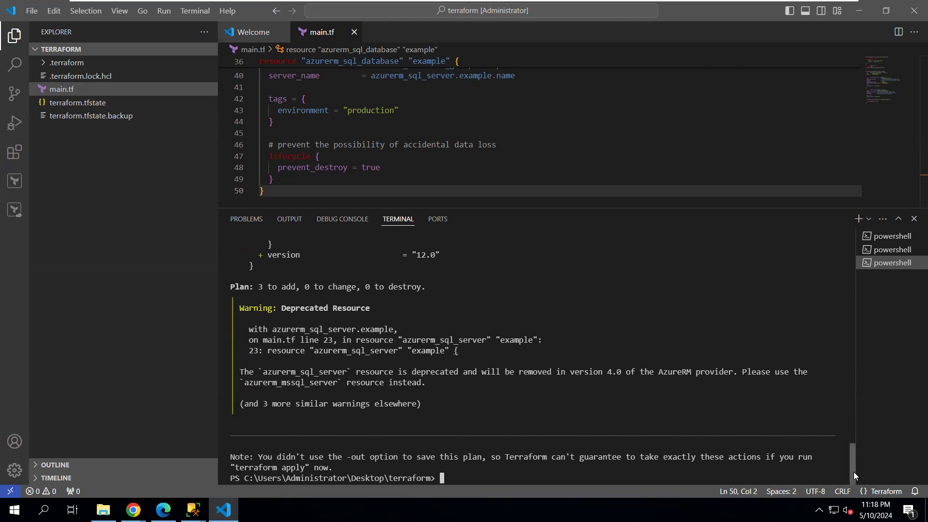
pyautogui.moveTo(853, 473); pyautogui.dragTo(853, 440)
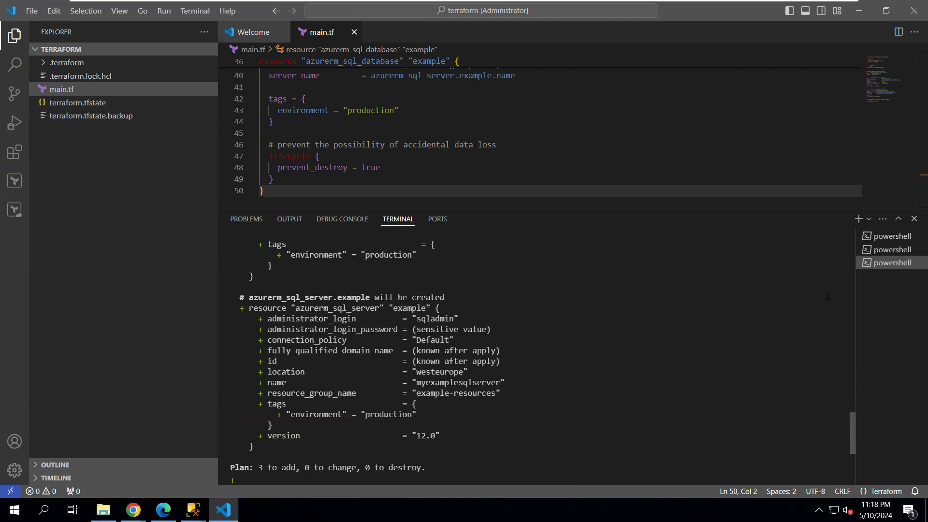
pyautogui.scroll(1, 913, 162)
pyautogui.scroll(3, 914, 162)
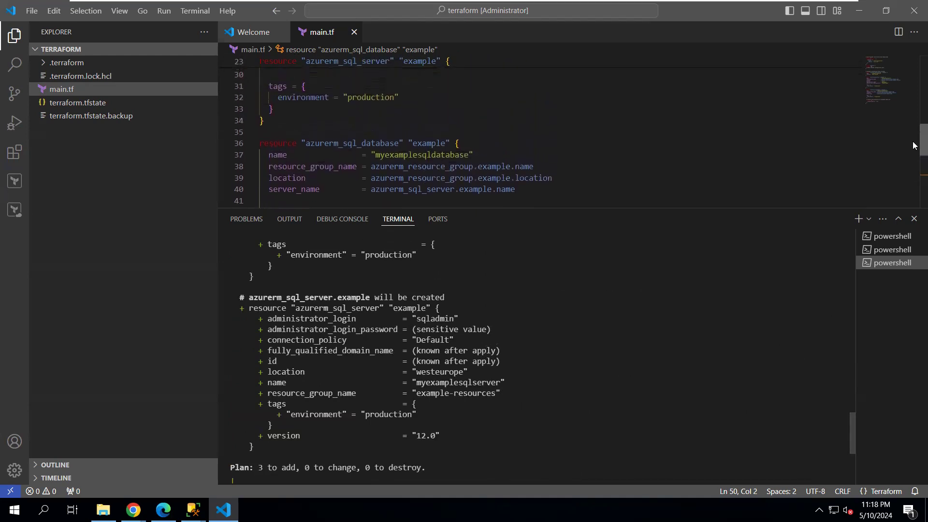
pyautogui.scroll(2, 913, 142)
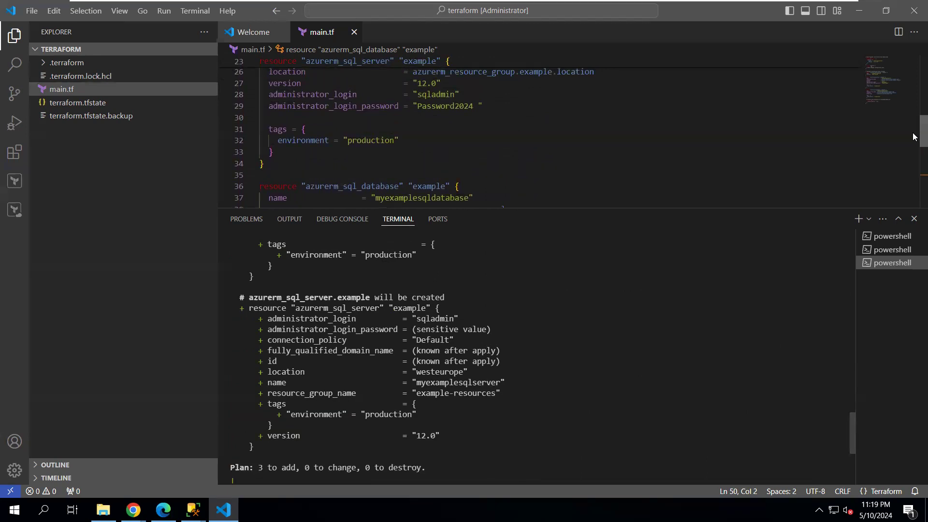
pyautogui.scroll(-5, 913, 137)
pyautogui.scroll(6, 913, 133)
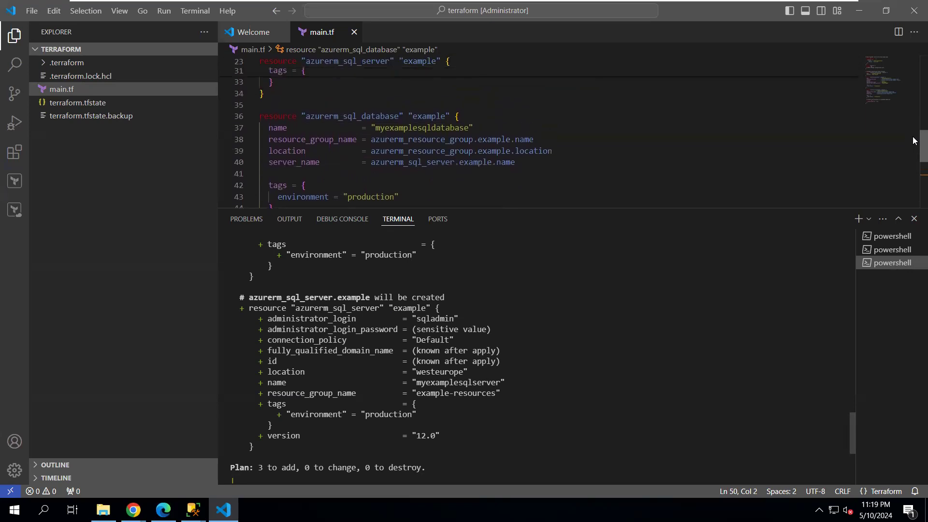
pyautogui.scroll(2, 913, 125)
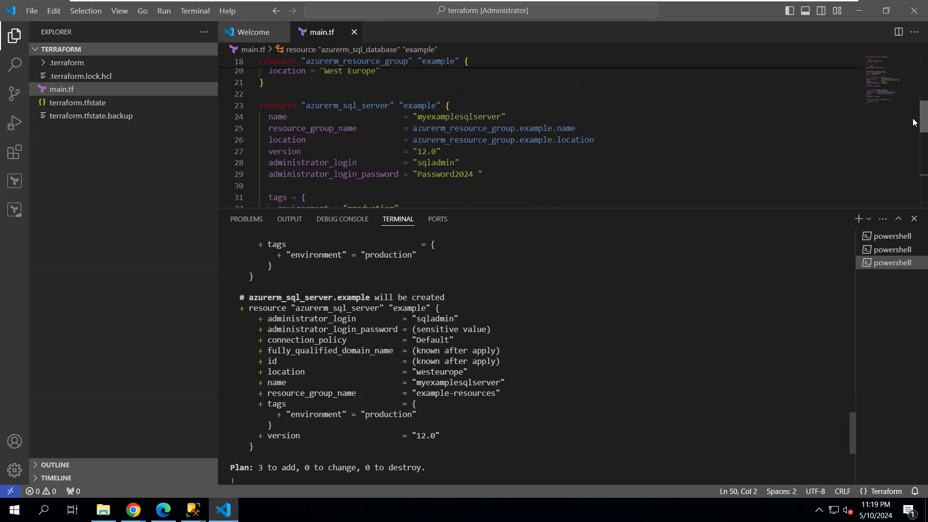
pyautogui.scroll(-5, 913, 122)
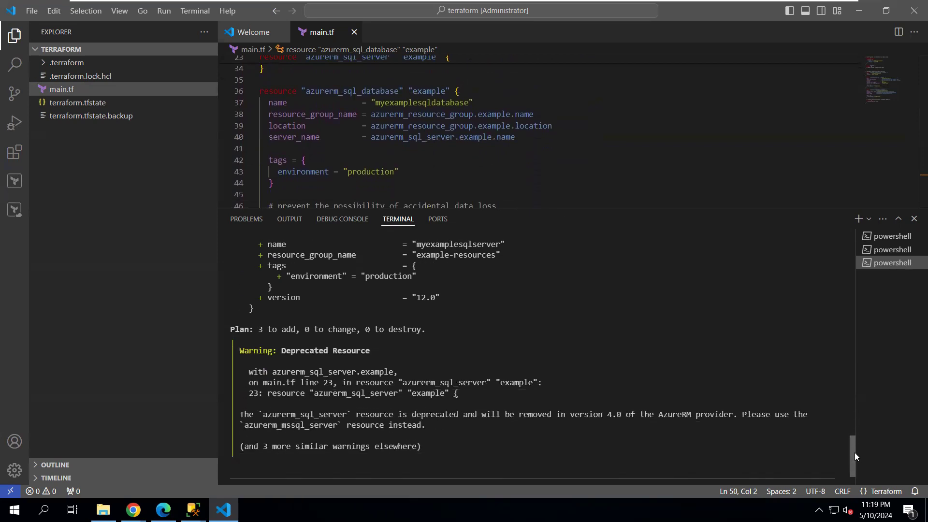
pyautogui.moveTo(854, 452); pyautogui.dragTo(824, 504)
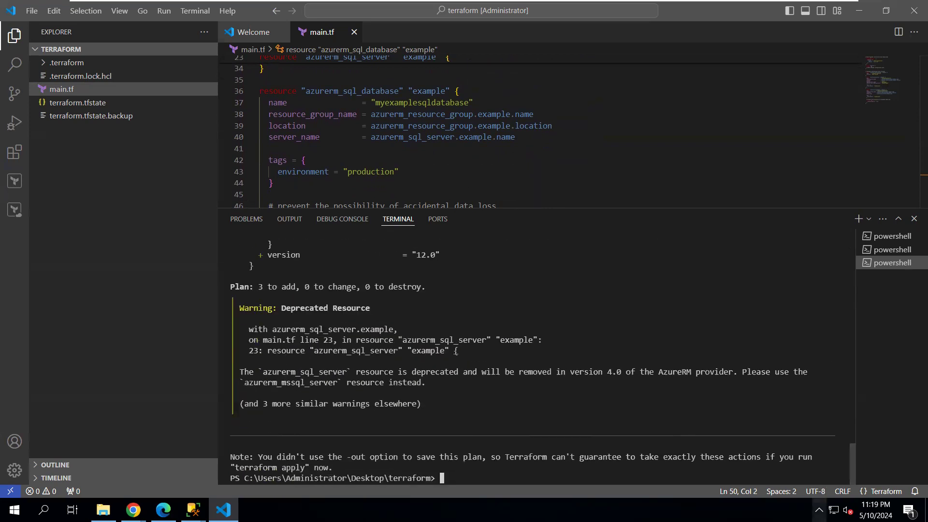
# Turn the recalled terraform plan command into terraform apply and run it
pyautogui.press('Up')
pyautogui.press('BackSpace')
pyautogui.press('BackSpace')
pyautogui.press('BackSpace')
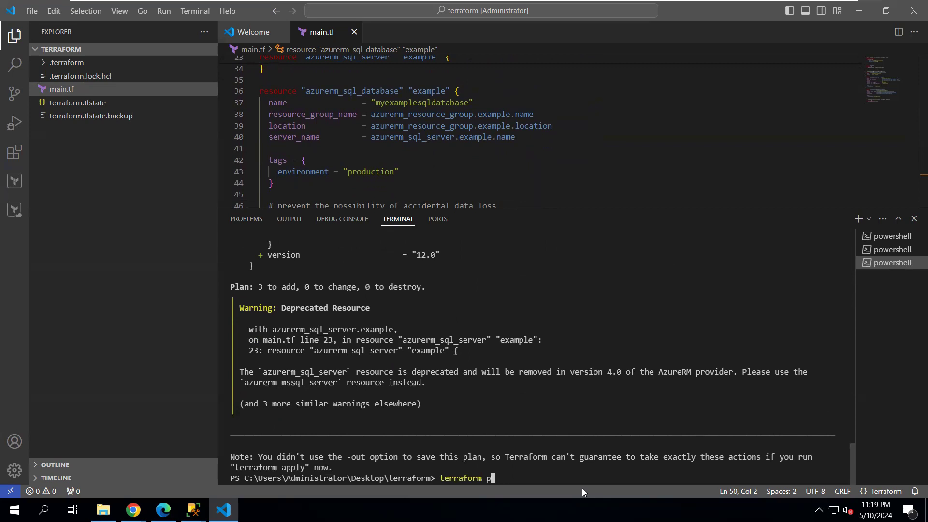
pyautogui.press('BackSpace')
pyautogui.write('apply')
pyautogui.press('Return')
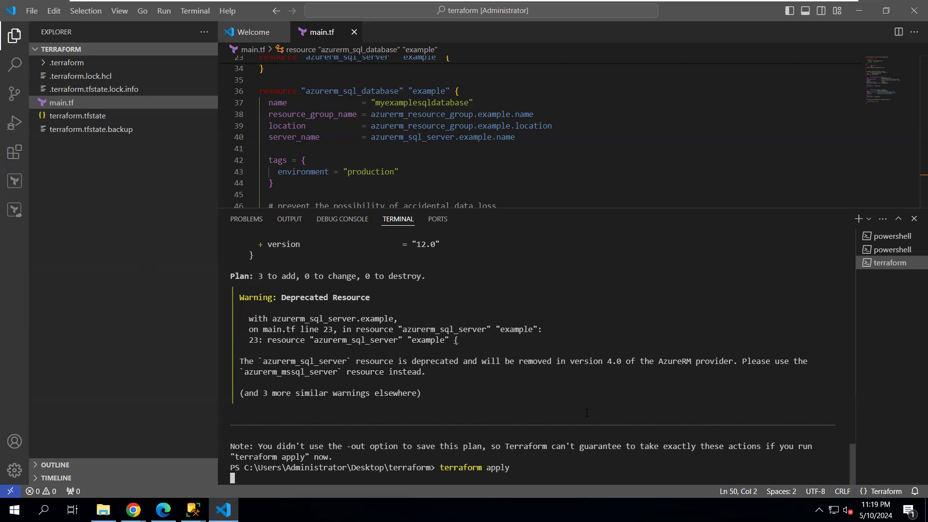
# Check the portal notifications and refresh All resources, which still lists nothing
pyautogui.moveTo(607, 1)
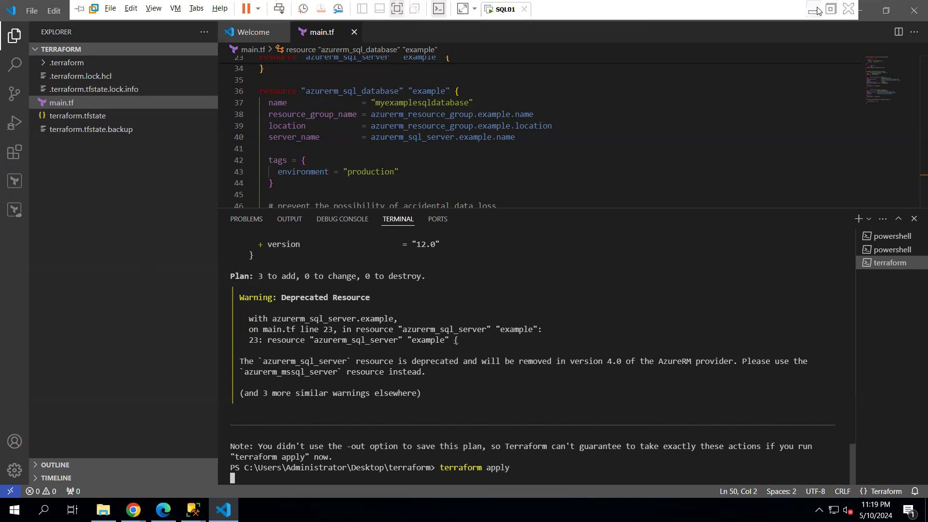
pyautogui.click(817, 10)
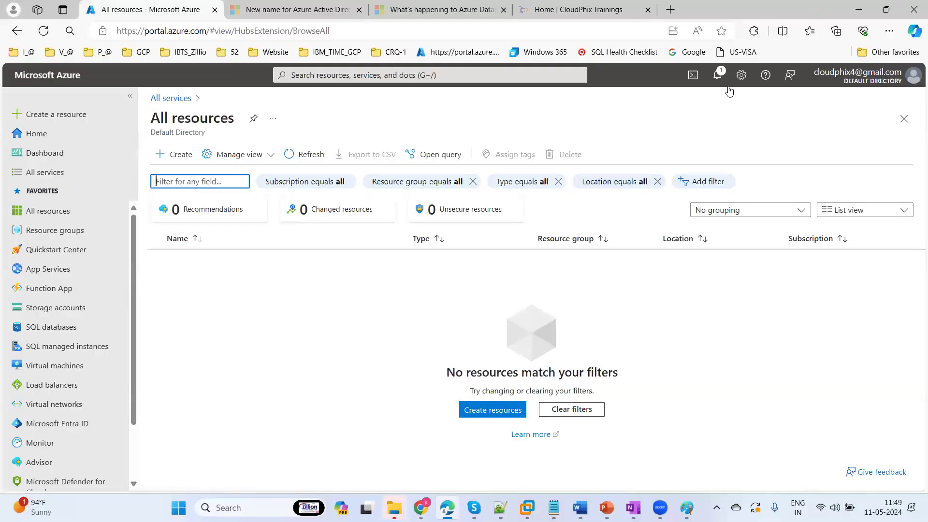
pyautogui.click(719, 76)
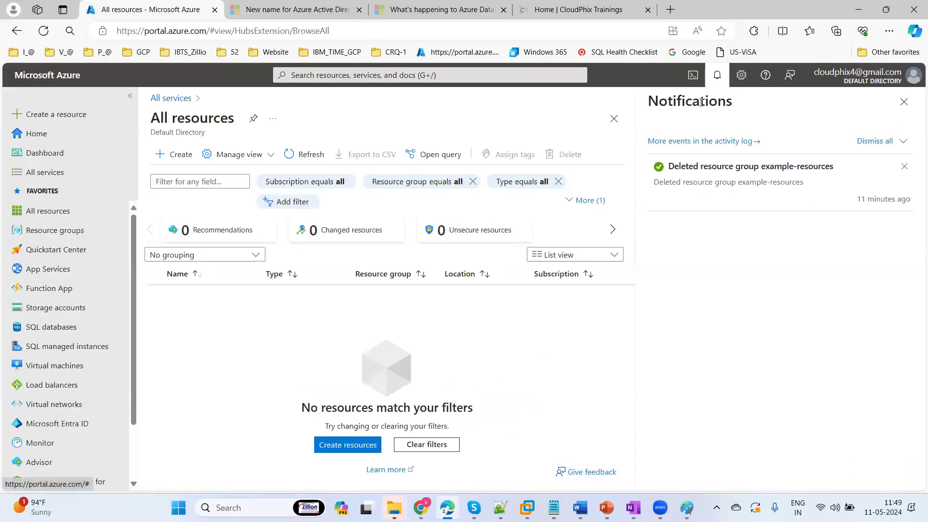
pyautogui.click(903, 101)
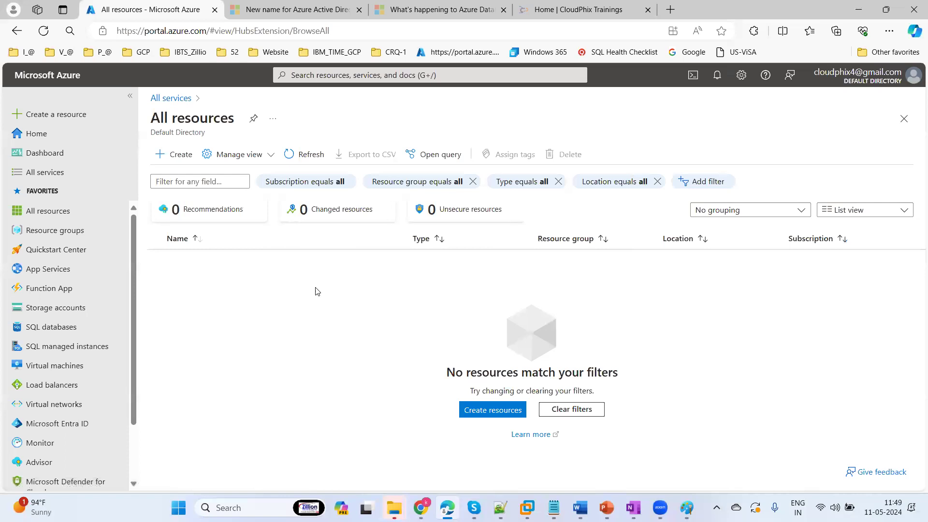
pyautogui.click(311, 154)
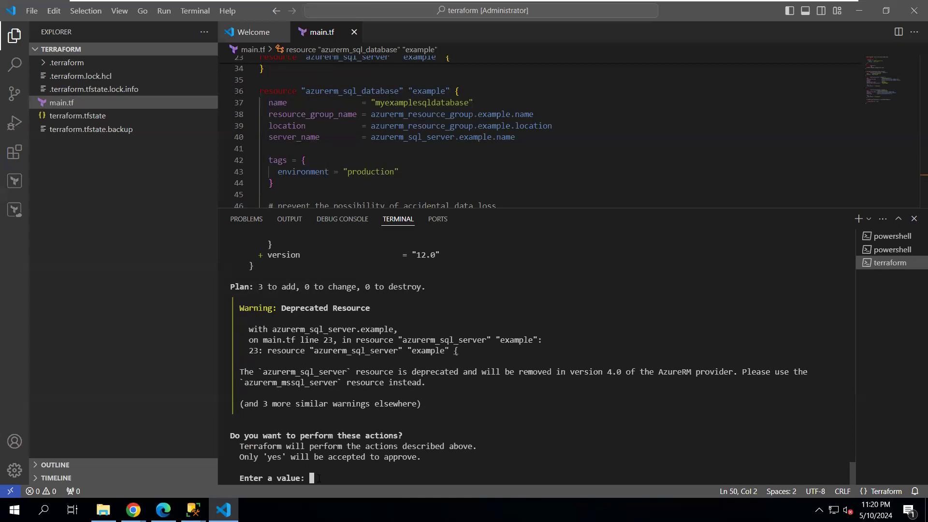
# Enter yes at the 'Enter a value:' prompt to approve the Terraform apply
pyautogui.write('ye')
pyautogui.write('s')
pyautogui.press('Return')
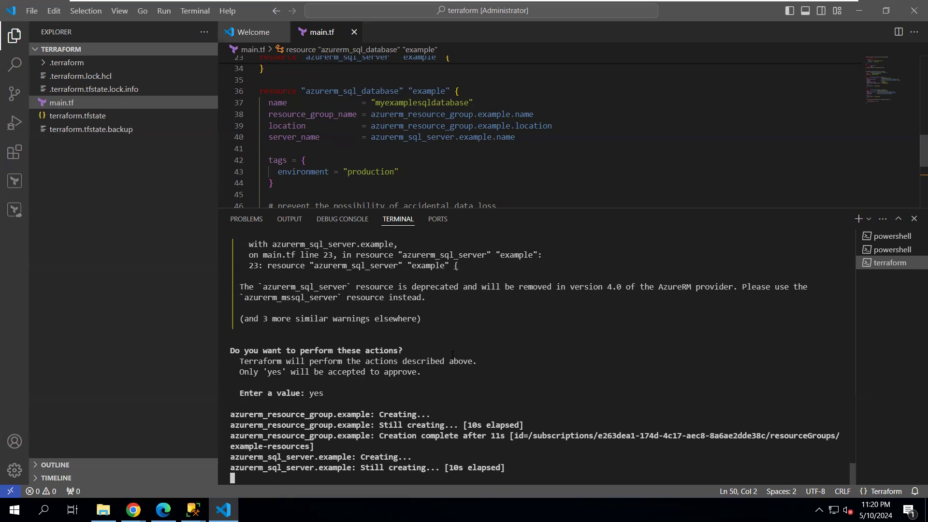
pyautogui.moveTo(534, 5)
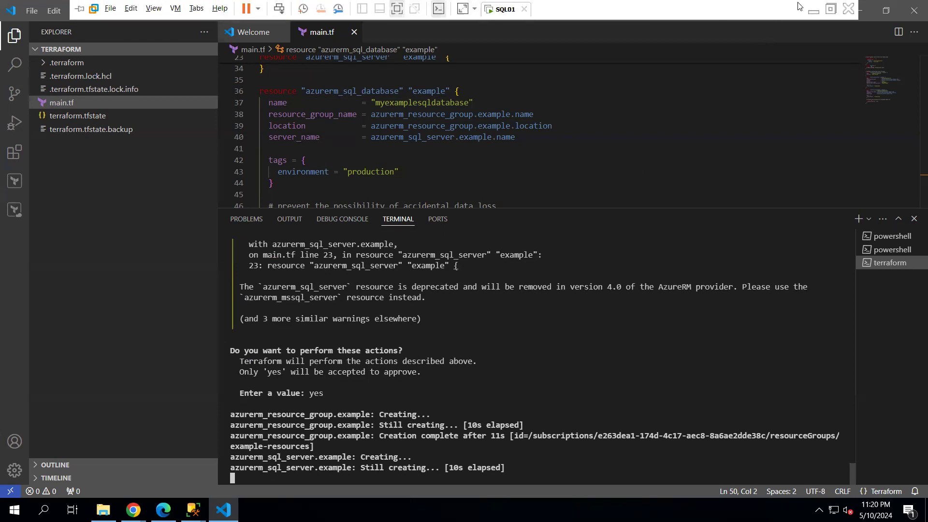
# Refresh the portal's All resources list several times to look for new resources
pyautogui.click(813, 9)
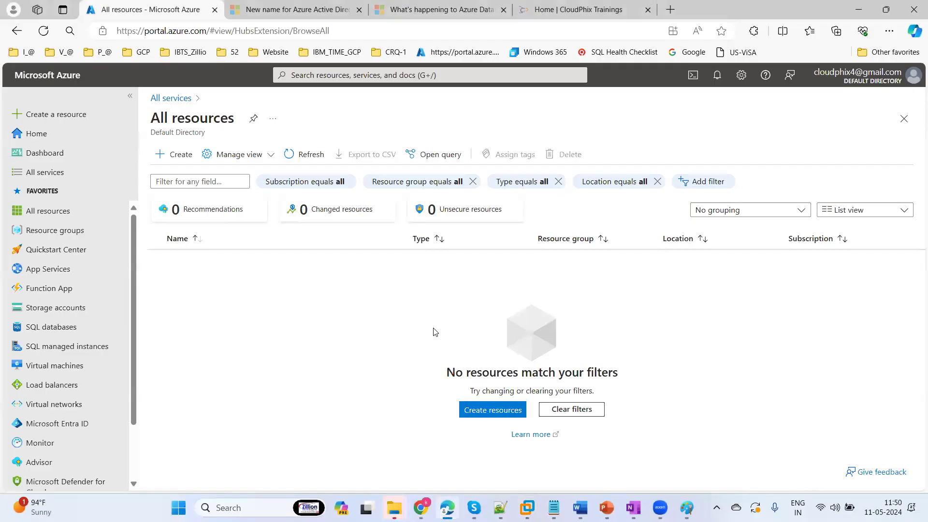
pyautogui.click(308, 154)
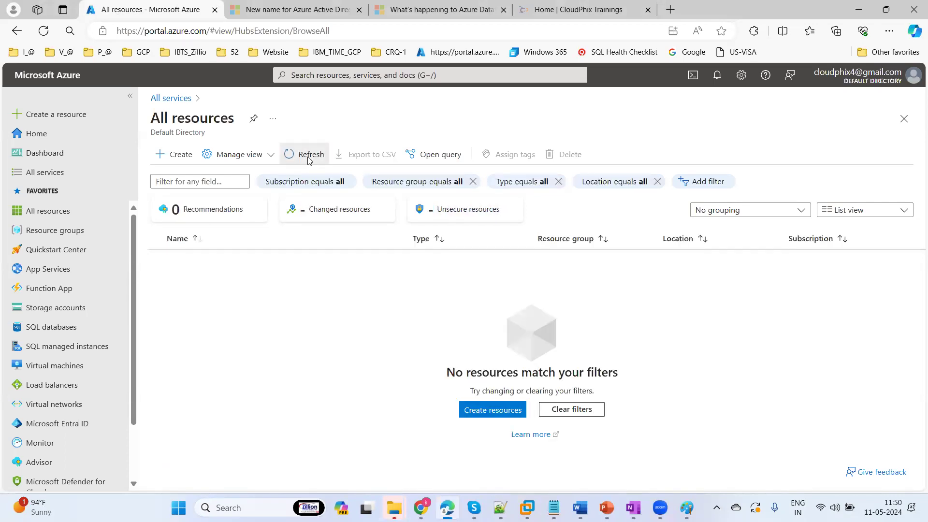
pyautogui.click(309, 156)
pyautogui.click(308, 156)
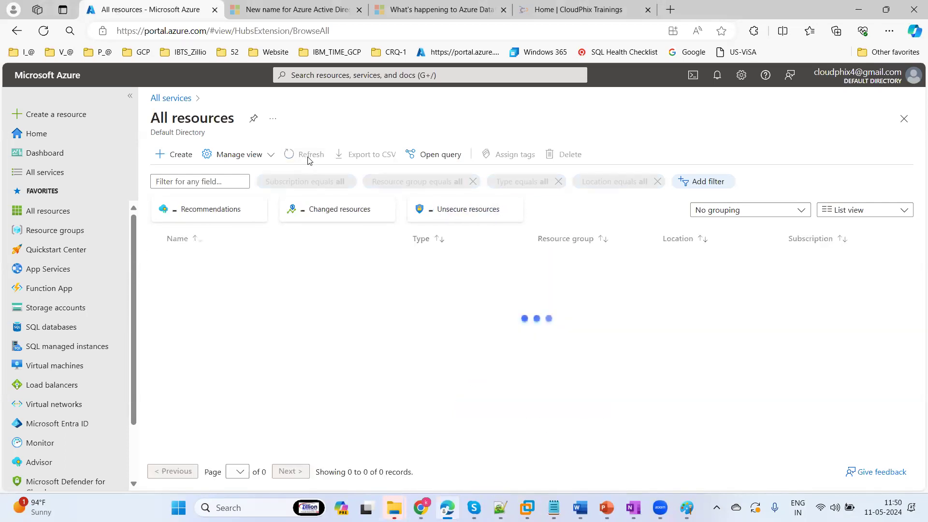
# Open the example-resources resource group and refresh it repeatedly; it is still empty
pyautogui.click(49, 236)
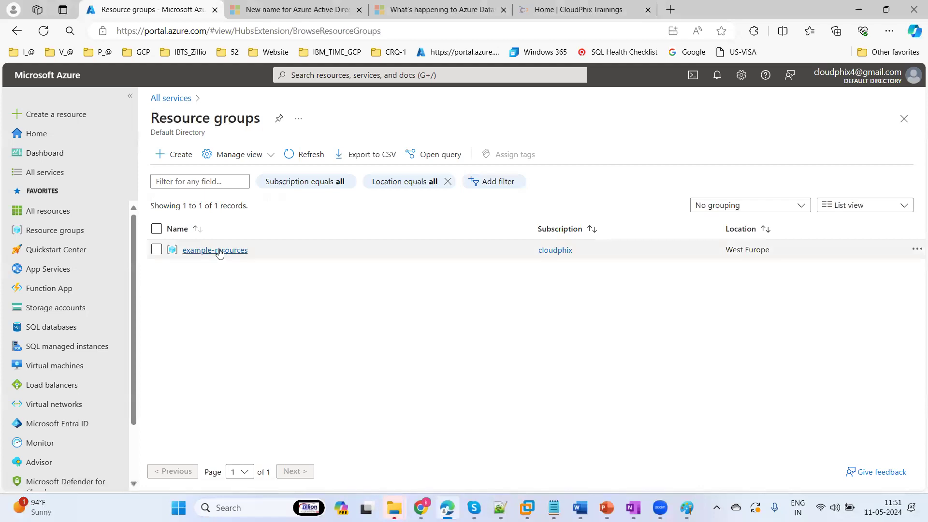
pyautogui.click(219, 252)
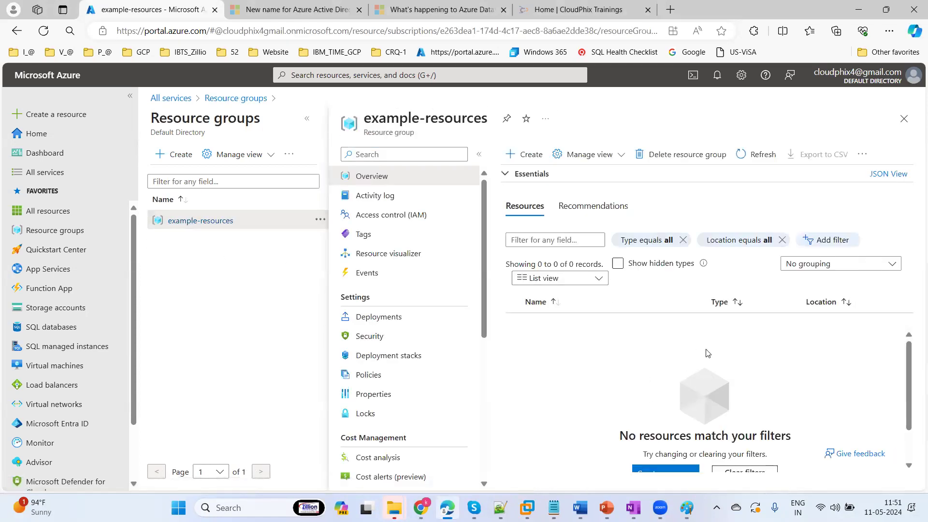
pyautogui.click(760, 156)
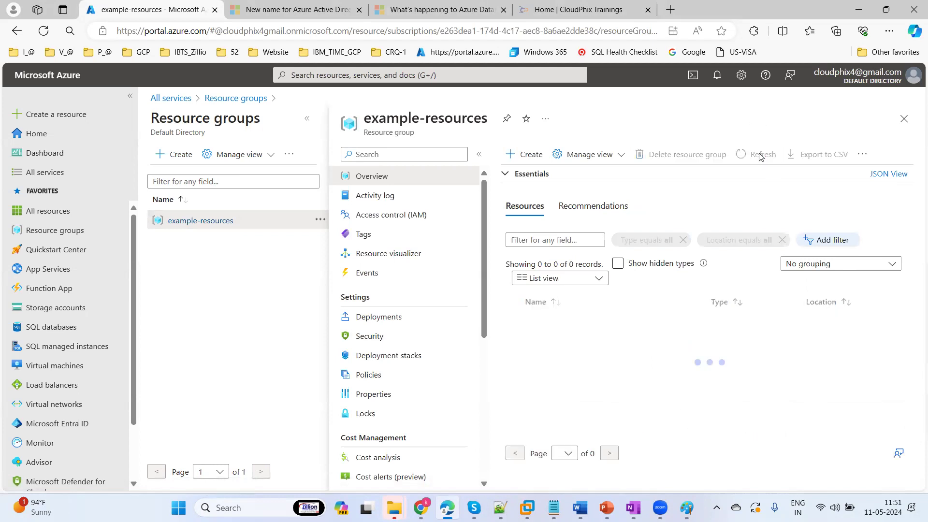
pyautogui.click(760, 156)
pyautogui.click(760, 156)
pyautogui.click(759, 155)
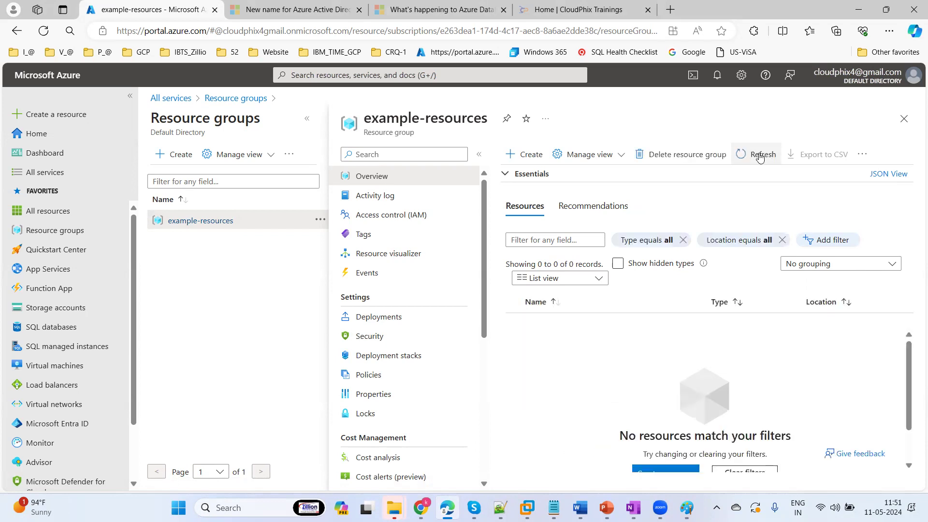
pyautogui.click(760, 156)
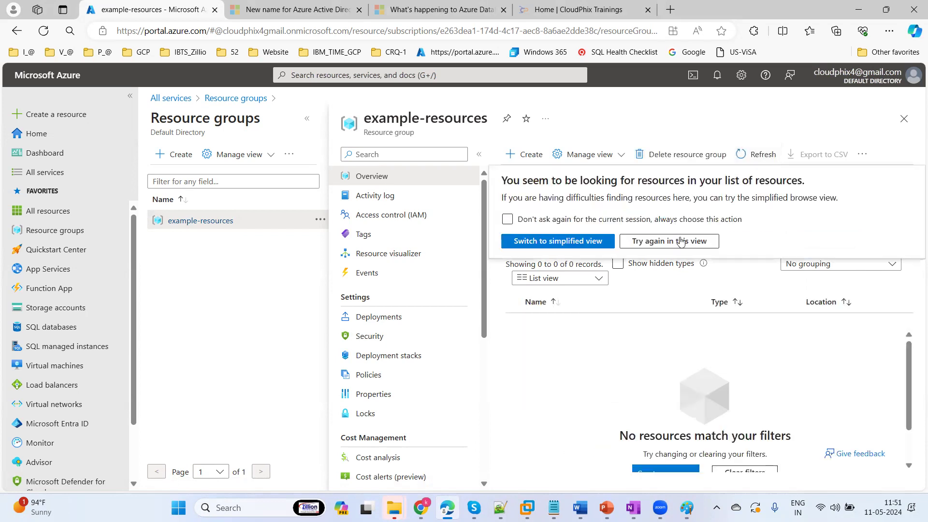
pyautogui.click(756, 156)
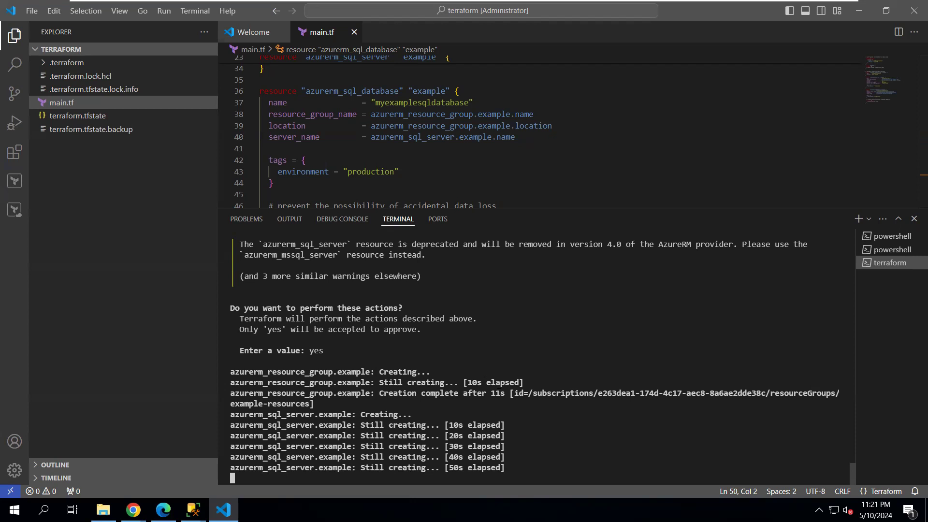
# Recheck the example-resources group in the portal, which still shows no resources
pyautogui.moveTo(512, 5)
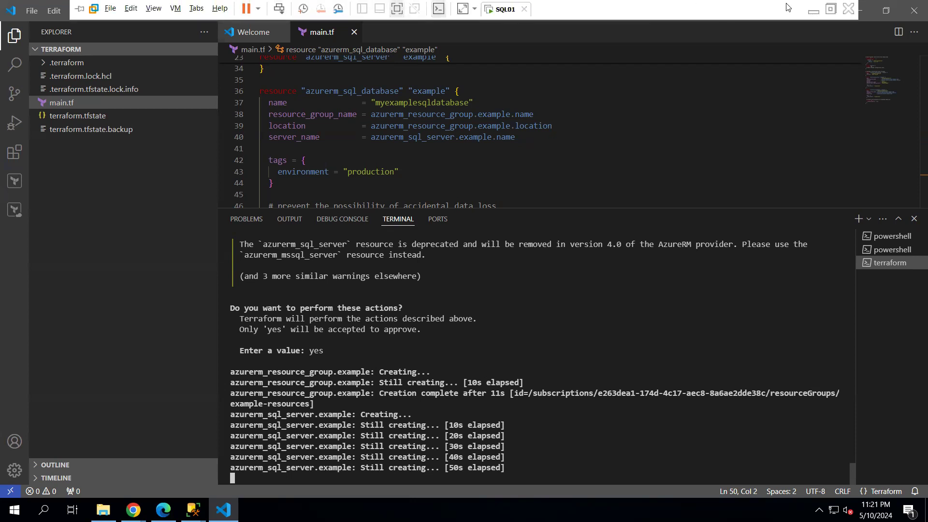
pyautogui.click(814, 9)
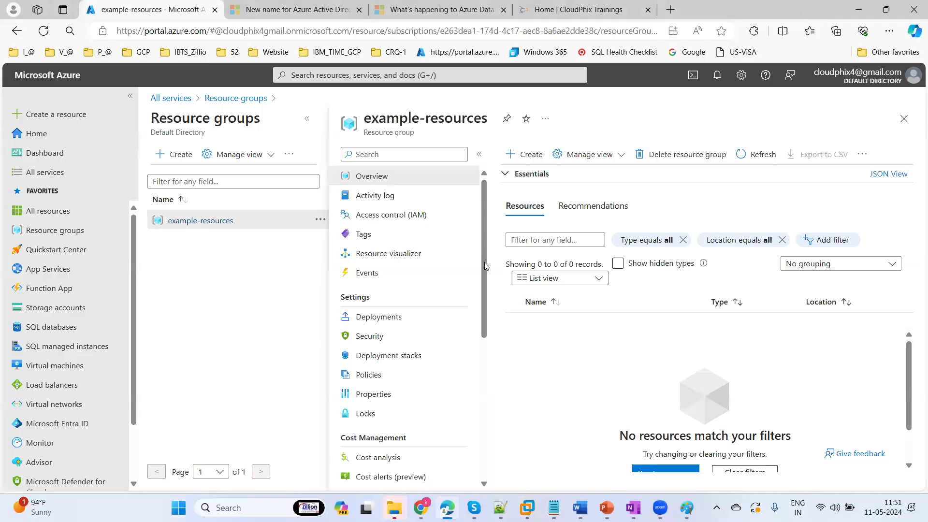
pyautogui.click(760, 156)
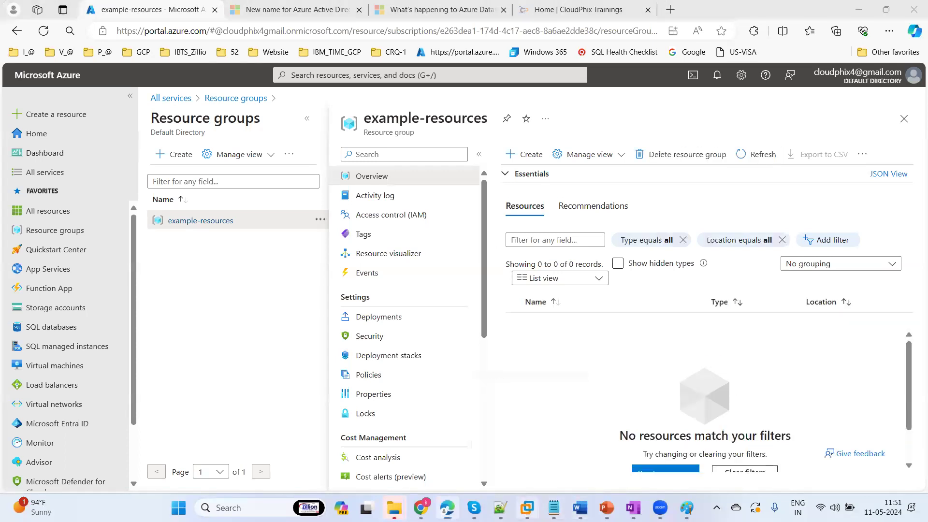
# Bring the open SQL Server Management Studio window to the front
pyautogui.click(527, 508)
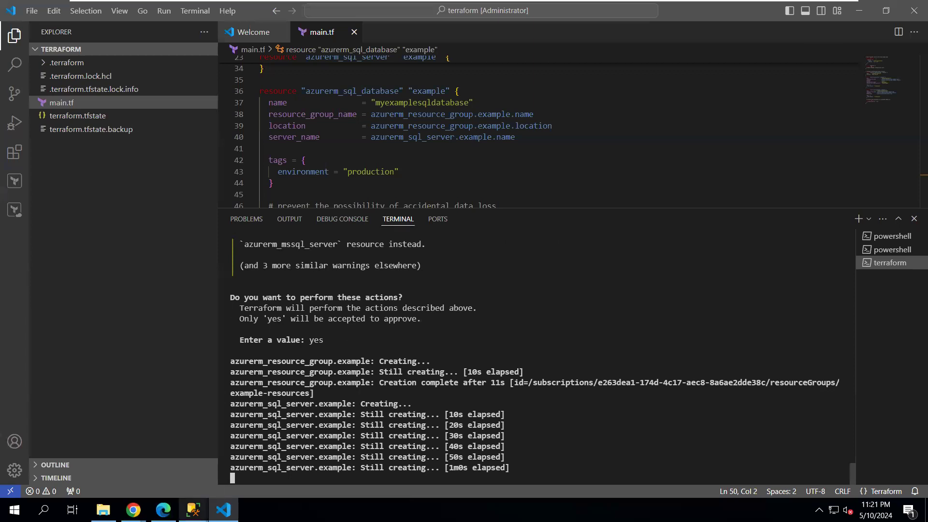
pyautogui.click(194, 510)
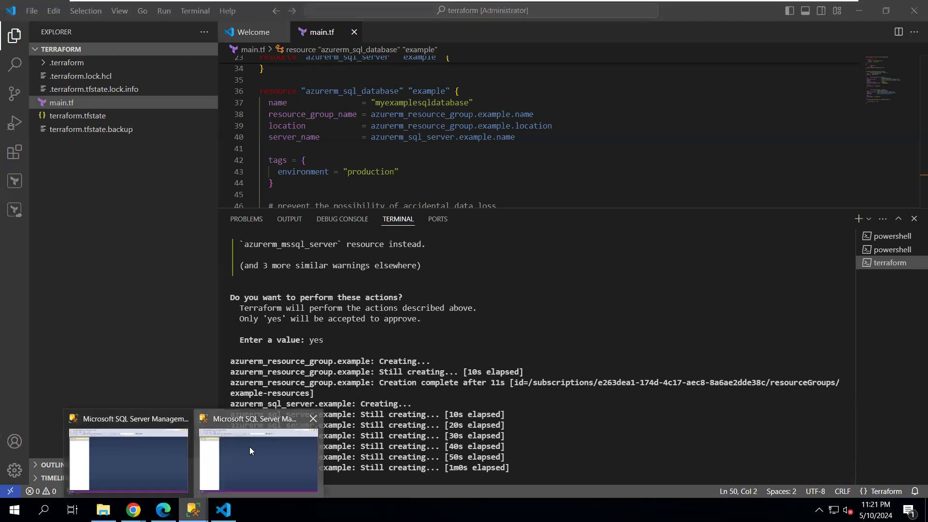
pyautogui.click(249, 446)
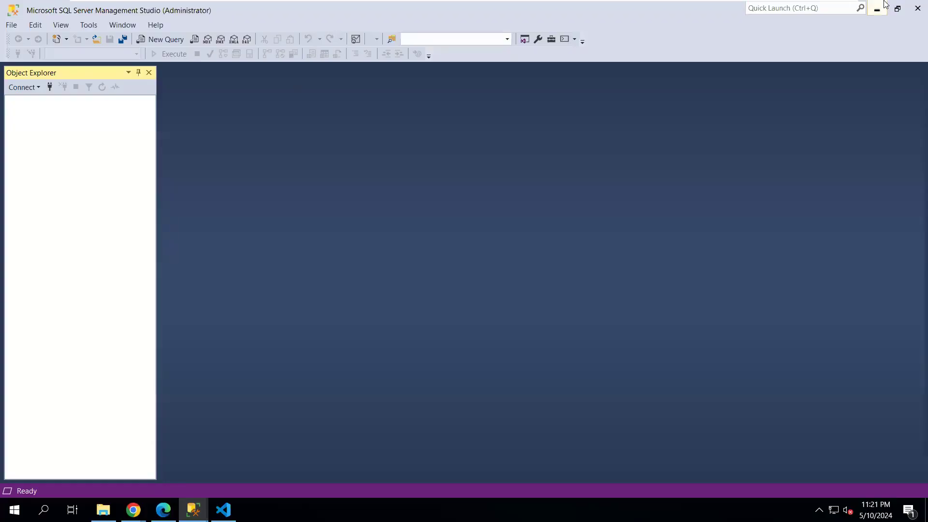
# Close the extra SSMS window and connect to the local SQL01 database engine
pyautogui.click(909, 10)
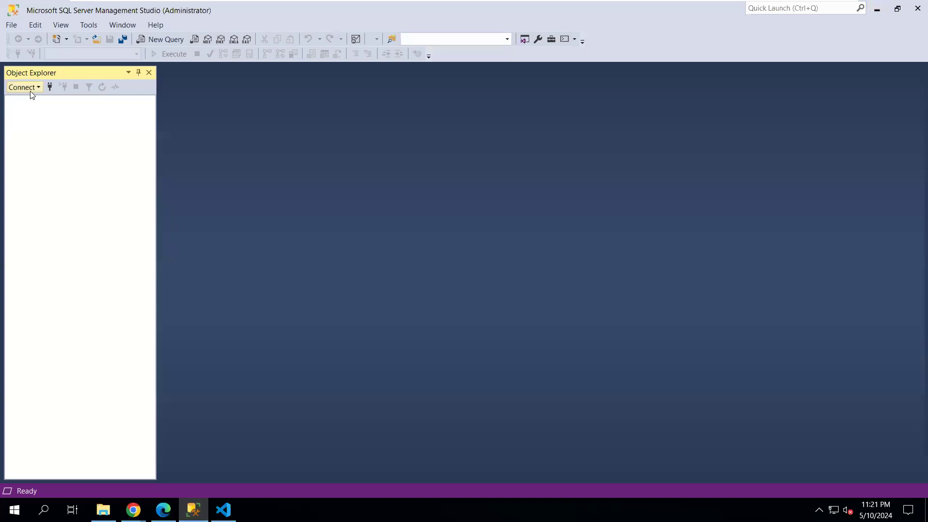
pyautogui.click(30, 88)
pyautogui.click(71, 101)
pyautogui.click(603, 181)
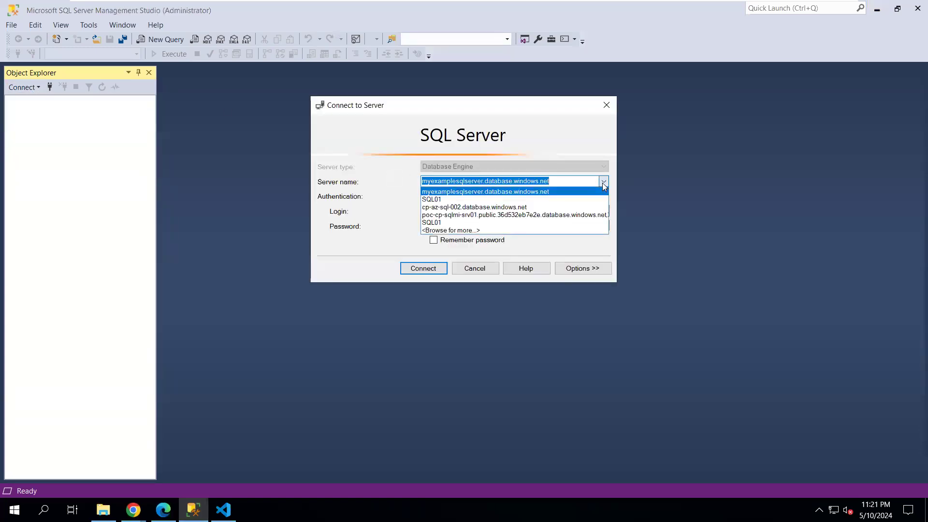
pyautogui.click(472, 199)
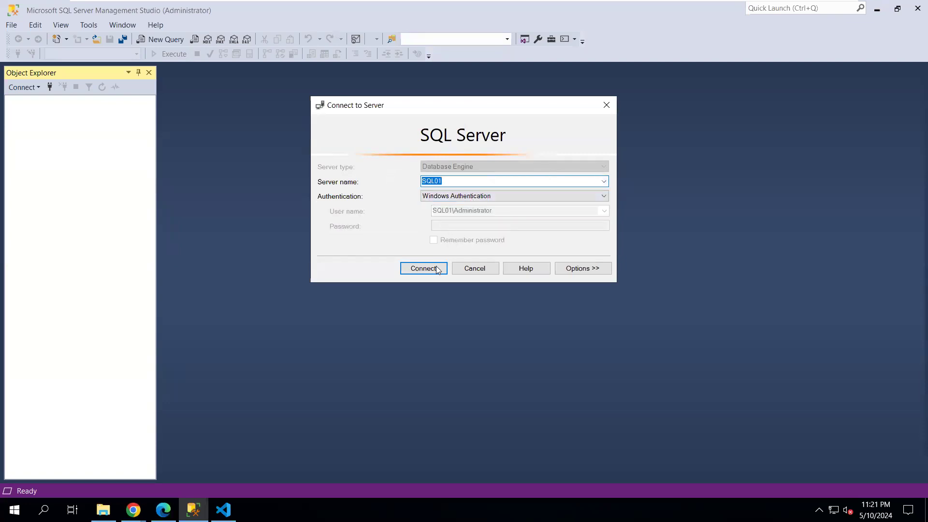
pyautogui.click(423, 270)
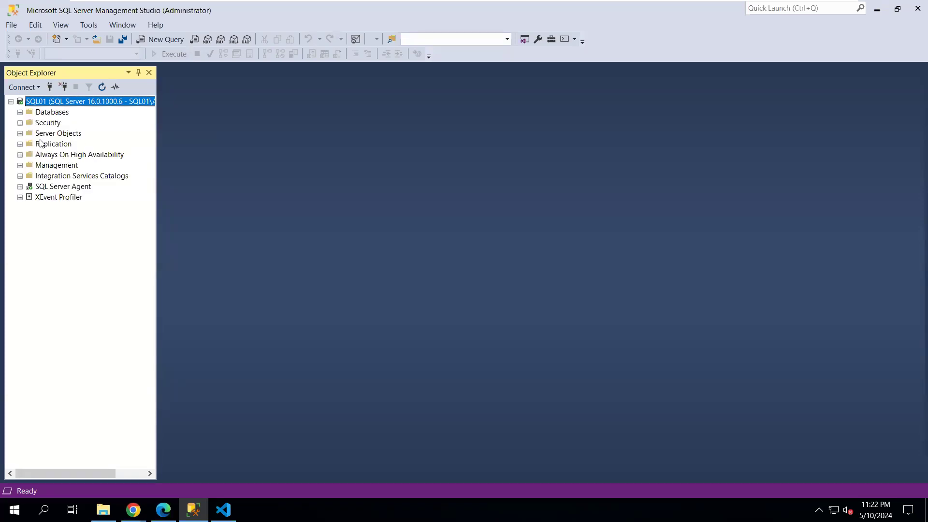
# Expand SQL01's Databases folder and the CPDB database, then return to the Terraform run
pyautogui.click(21, 112)
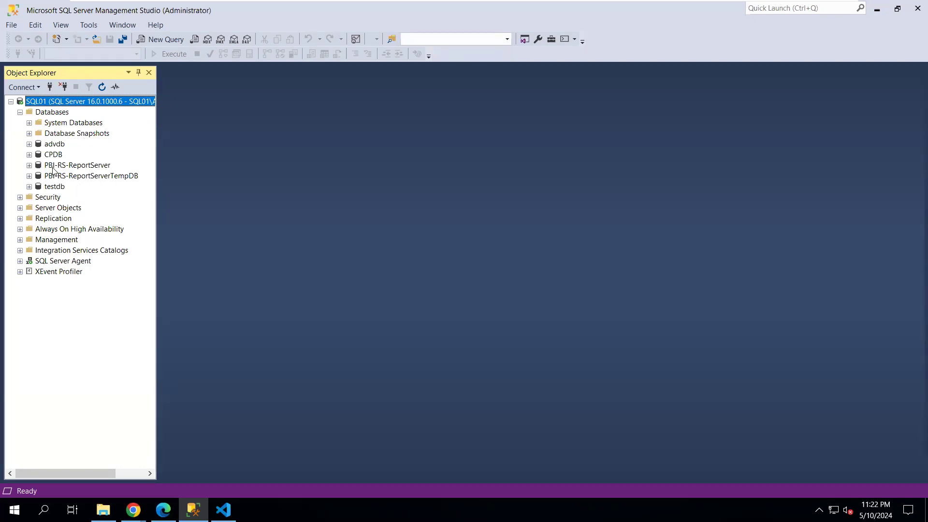
pyautogui.click(29, 155)
pyautogui.click(28, 155)
pyautogui.click(223, 510)
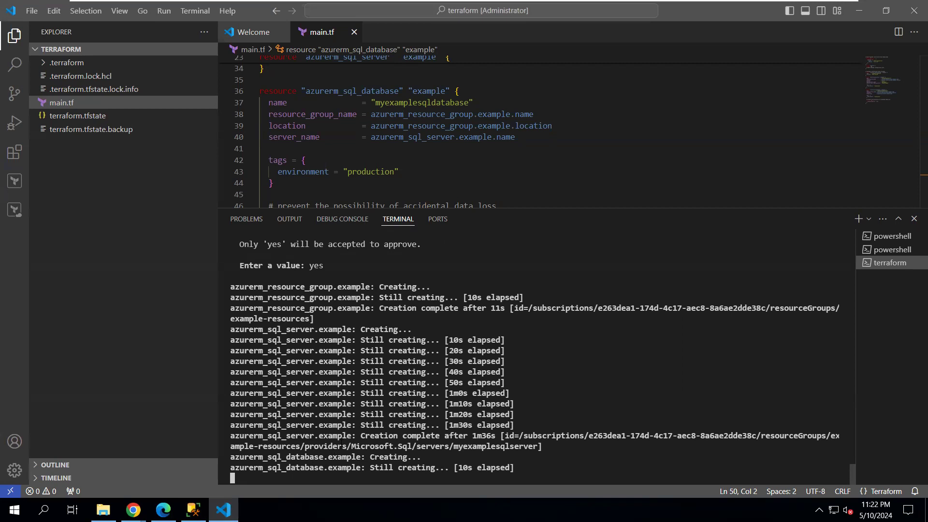
# Open myexamplesqlserver in the portal and view its SQL databases list, still empty
pyautogui.moveTo(782, 17)
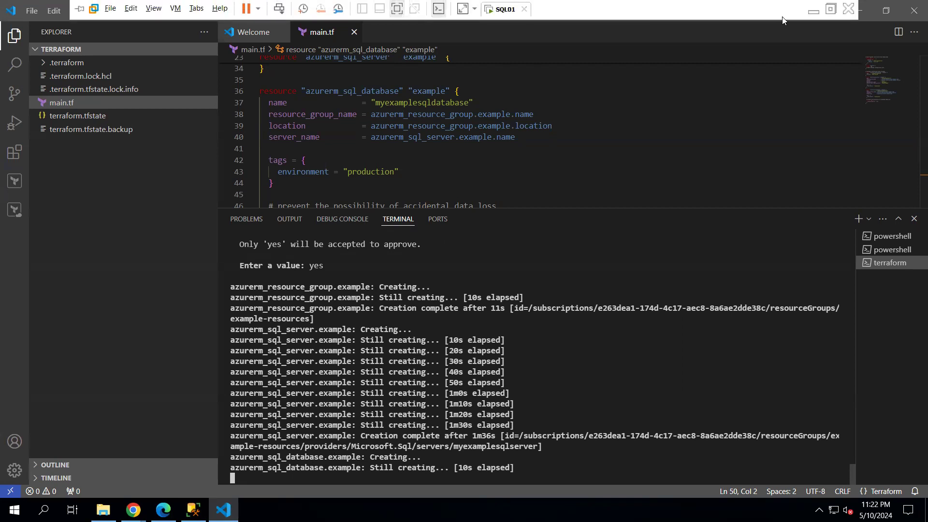
pyautogui.click(811, 10)
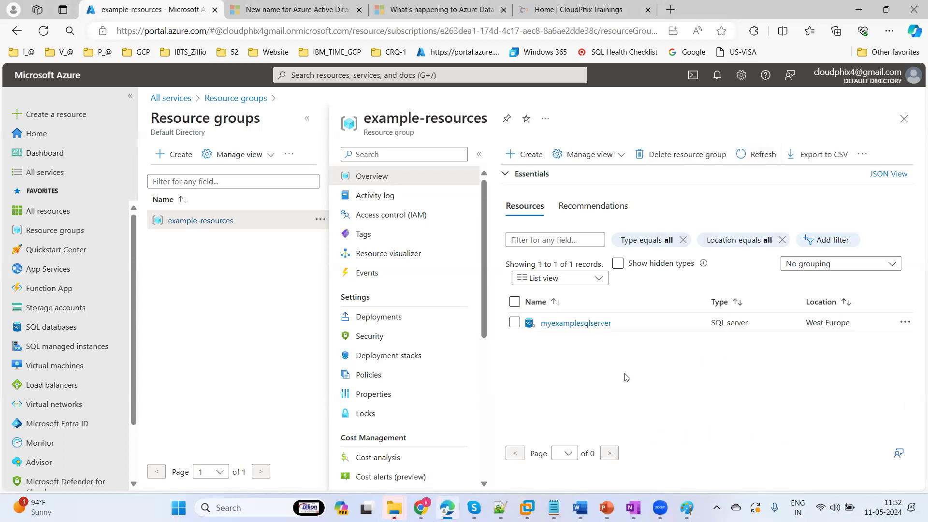
pyautogui.click(561, 324)
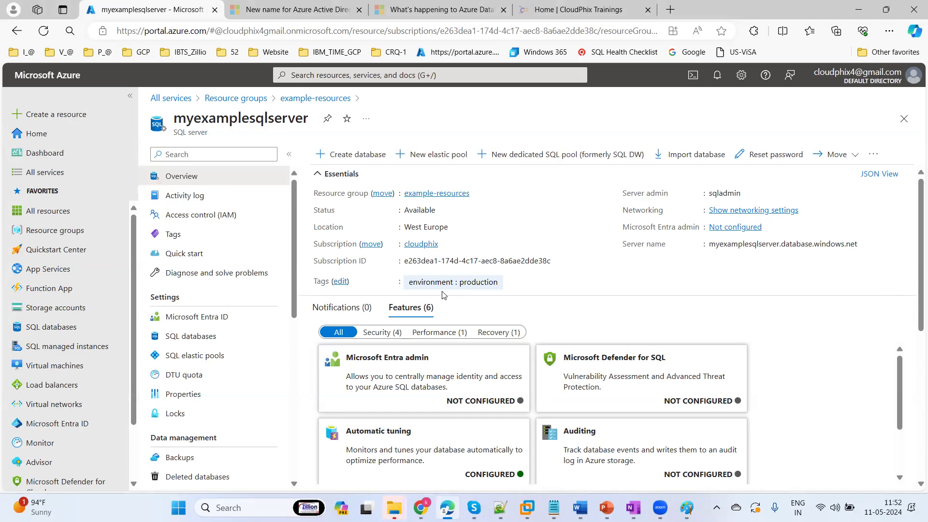
pyautogui.click(201, 336)
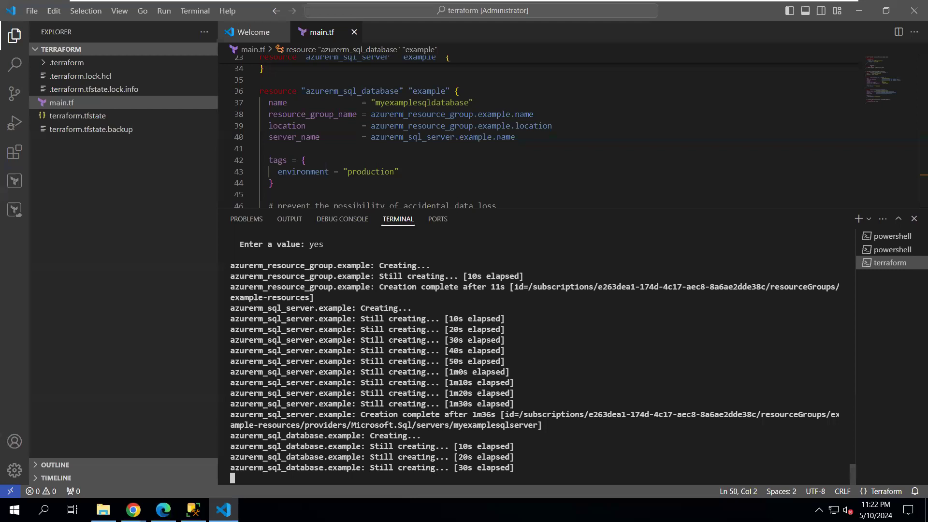
# Reopen myexamplesqlserver and review its Microsoft Entra admin setting, which has no admin configured
pyautogui.moveTo(818, 16)
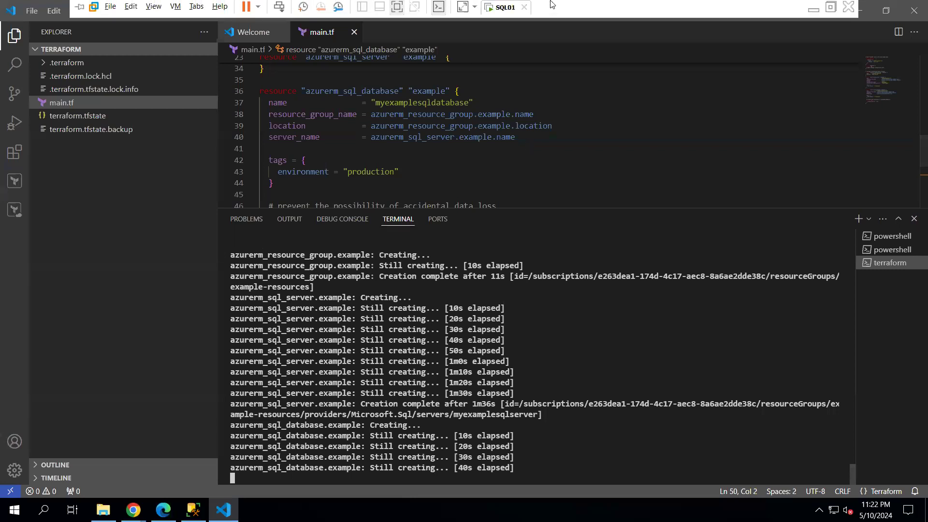
pyautogui.click(813, 12)
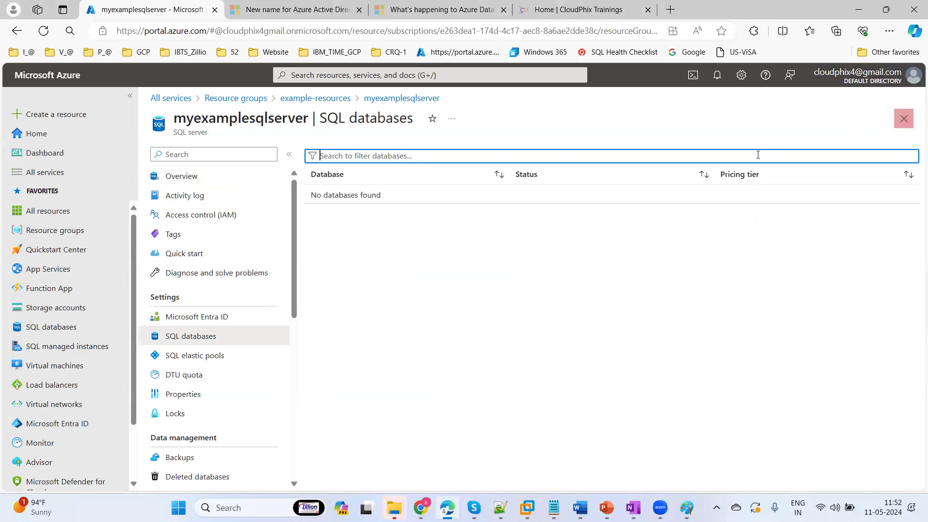
pyautogui.click(904, 118)
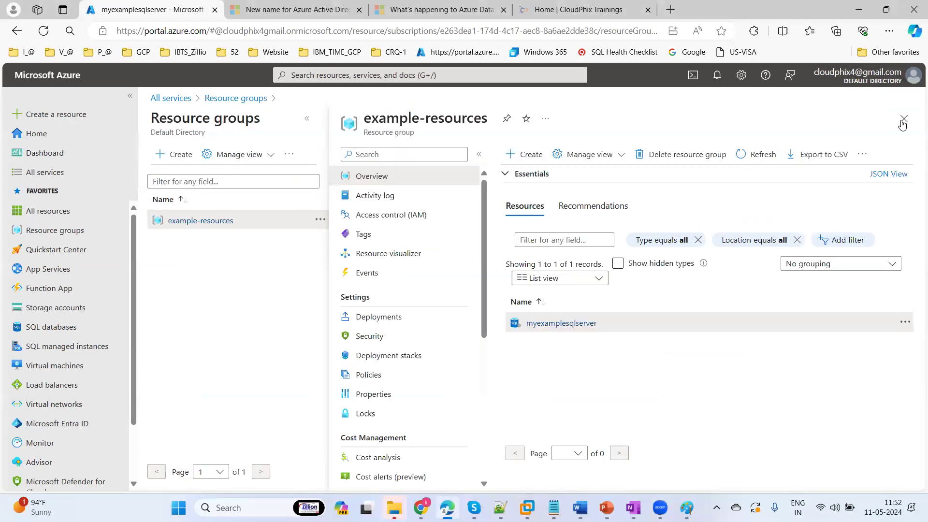
pyautogui.click(566, 324)
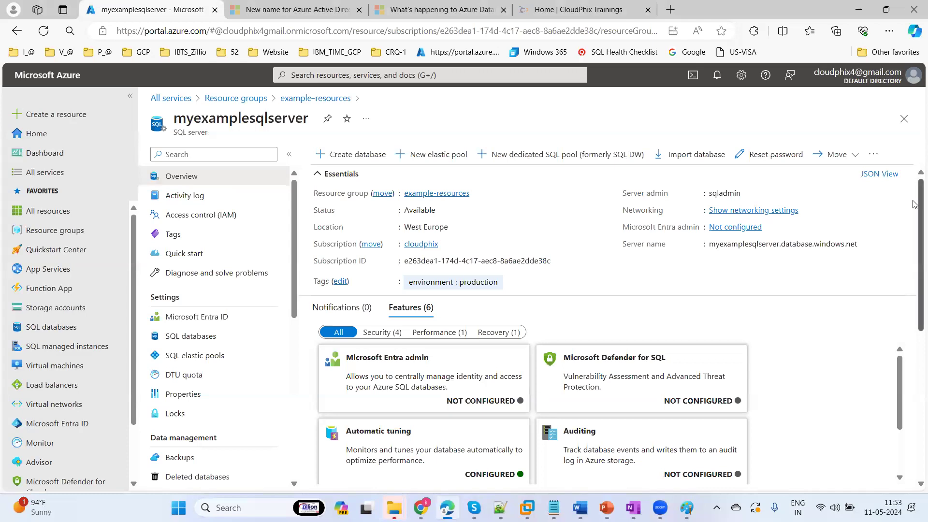
pyautogui.moveTo(915, 220); pyautogui.dragTo(914, 256)
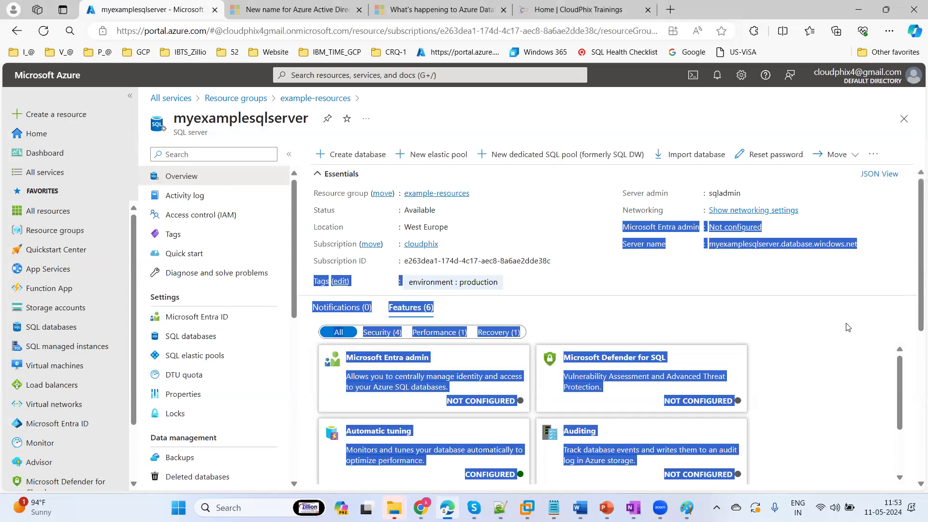
pyautogui.click(762, 317)
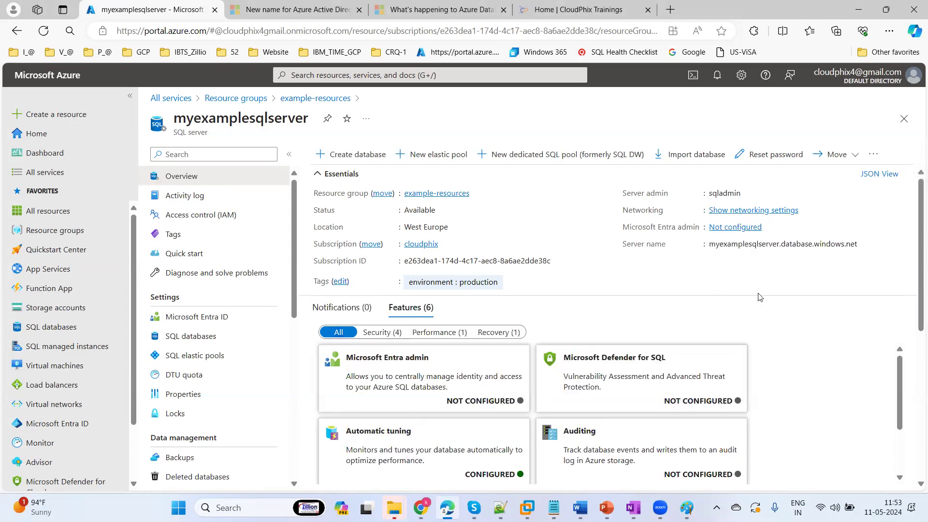
pyautogui.click(482, 402)
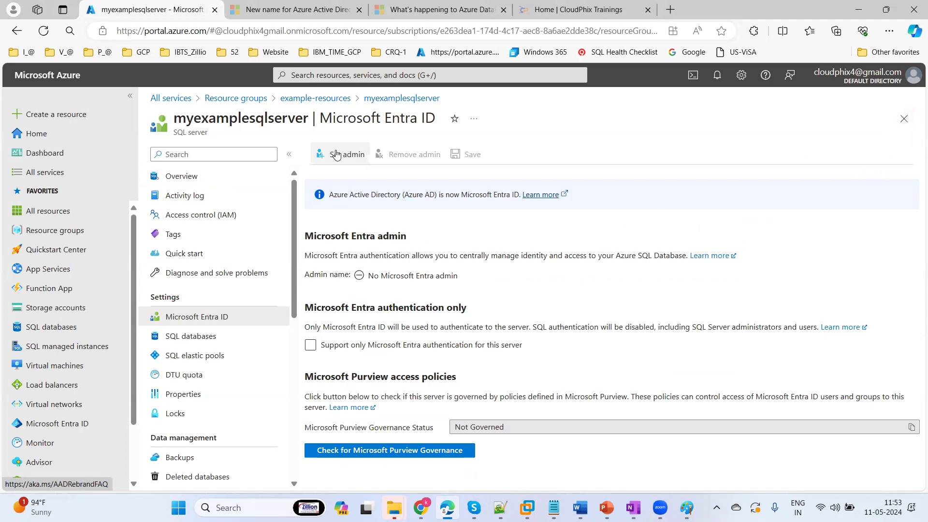
pyautogui.click(901, 120)
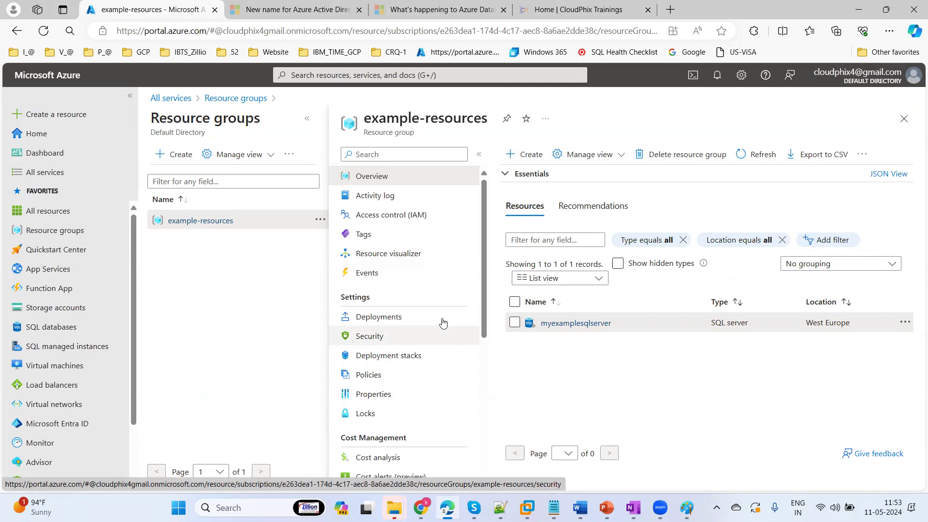
# Open the Online myexamplesqldatabase via SQL databases and copy myexamplesqlserver.database.windows.net
pyautogui.click(562, 324)
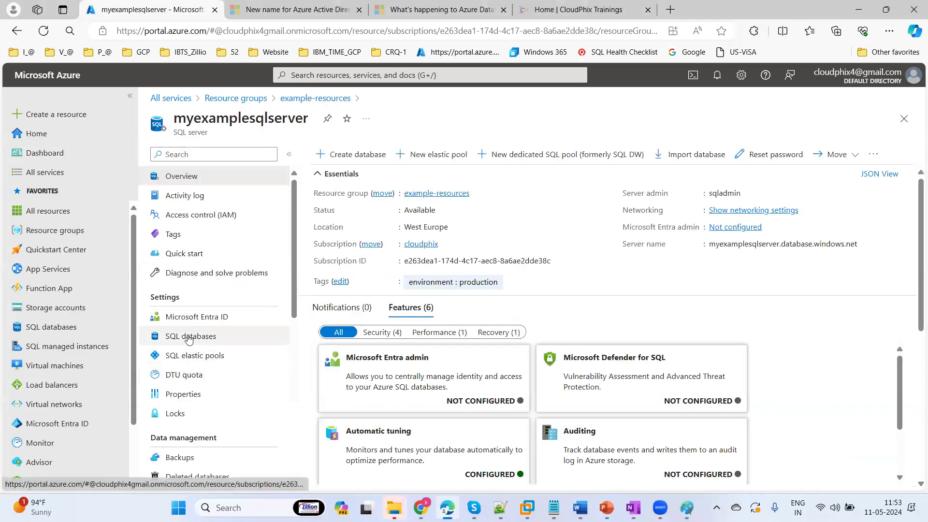
pyautogui.click(189, 338)
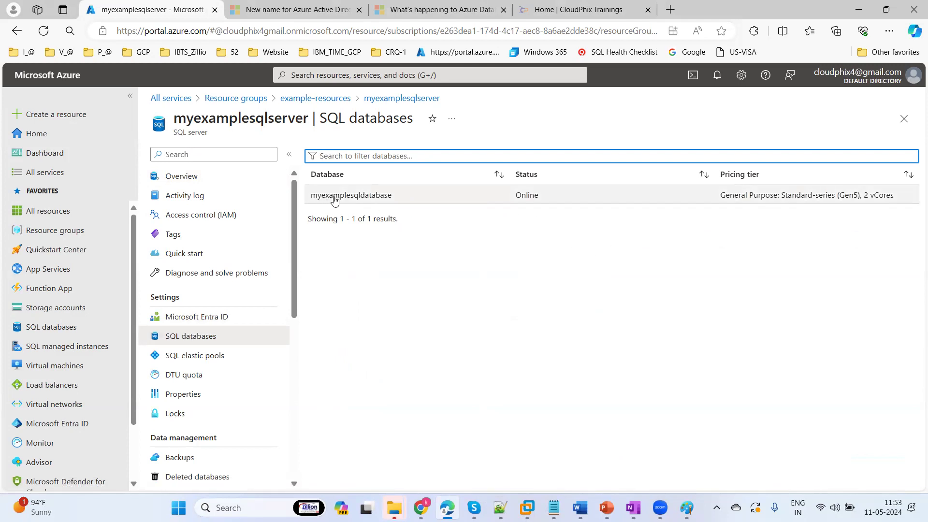
pyautogui.click(360, 199)
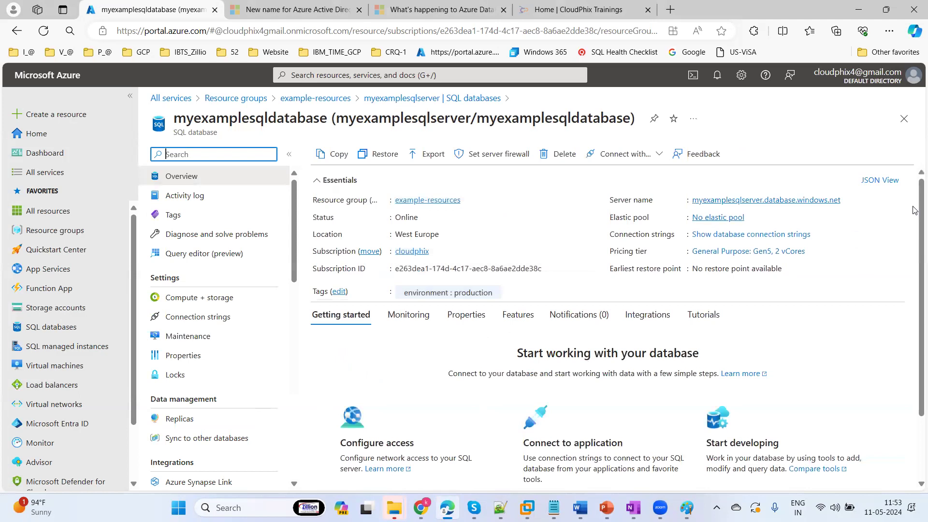
pyautogui.click(847, 199)
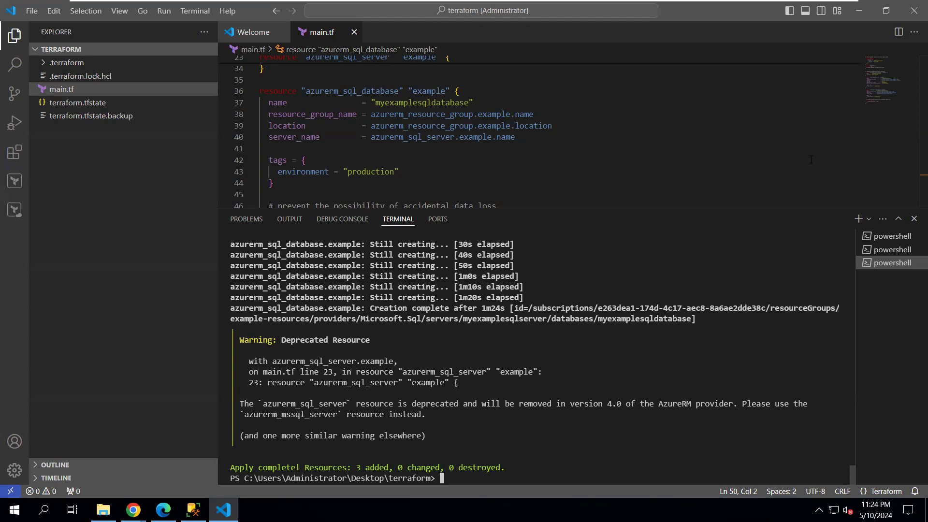
# Scroll through main.tf and confirm 'Apply complete' with 3 added, then switch to SSMS
pyautogui.moveTo(912, 160)
pyautogui.mouseDown()
pyautogui.moveTo(912, 109)
pyautogui.moveTo(912, 155)
pyautogui.mouseUp()
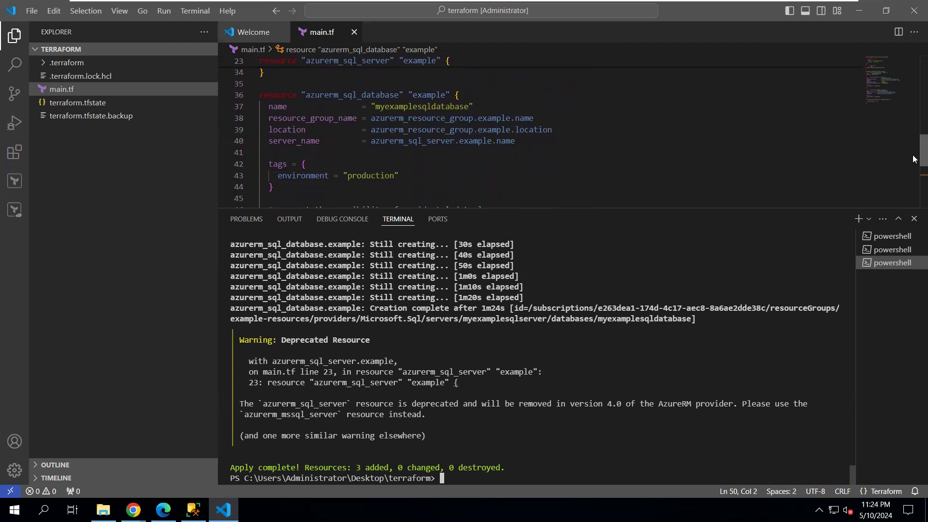
pyautogui.moveTo(913, 155); pyautogui.dragTo(913, 181)
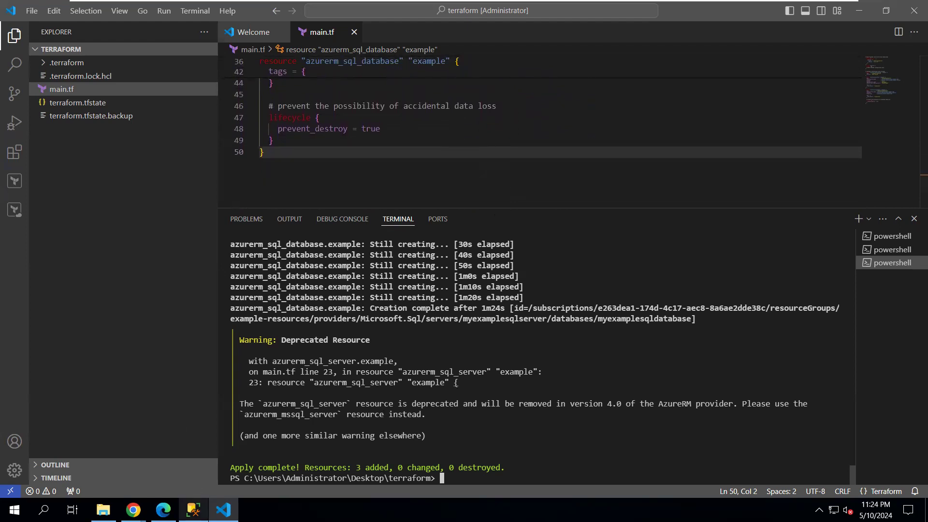
pyautogui.click(193, 509)
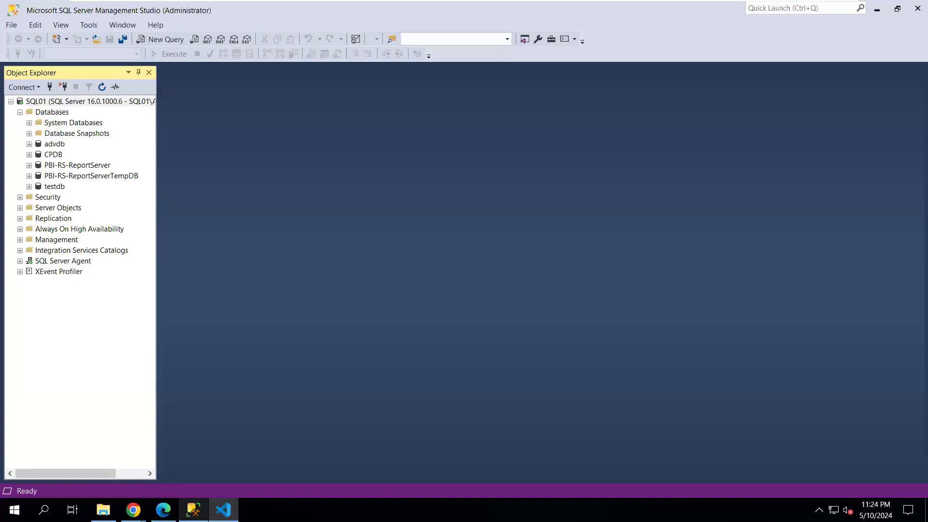
# Connect to myexamplesqlserver.database.windows.net with SQL Server Authentication, entering the SQL admin login and password
pyautogui.click(23, 87)
pyautogui.click(68, 100)
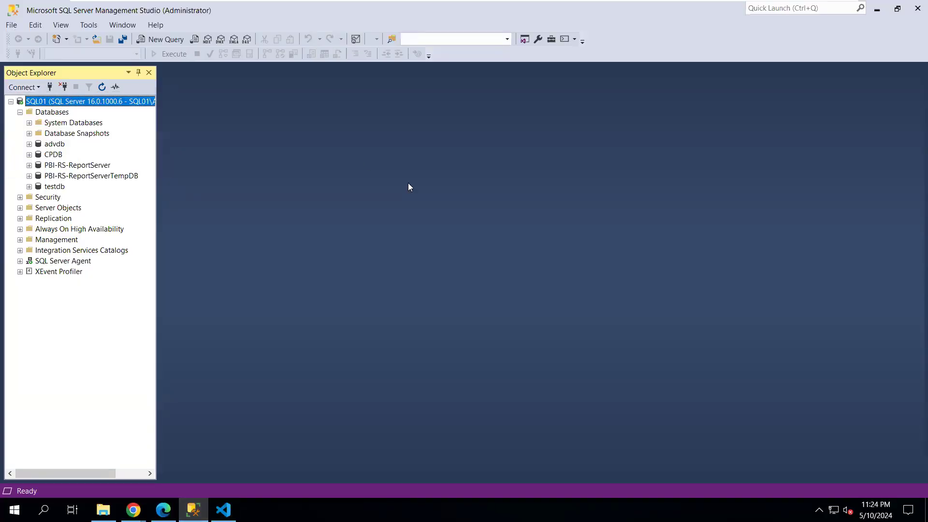
pyautogui.hotkey('ctrl', 'v')
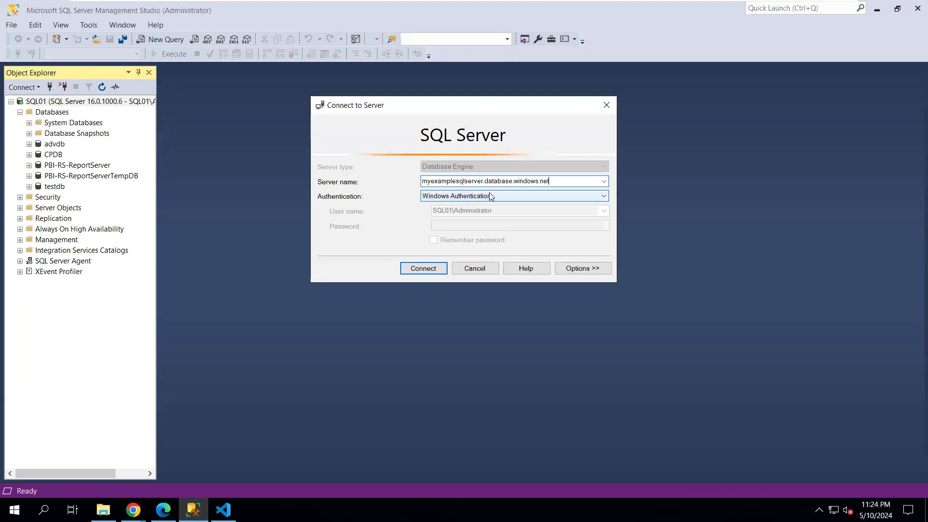
pyautogui.click(462, 196)
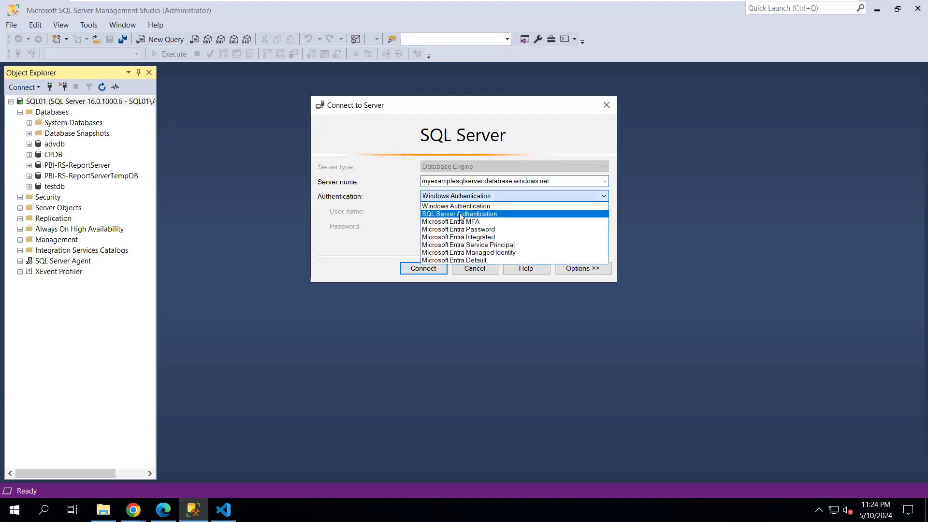
pyautogui.click(460, 209)
pyautogui.doubleClick(485, 211)
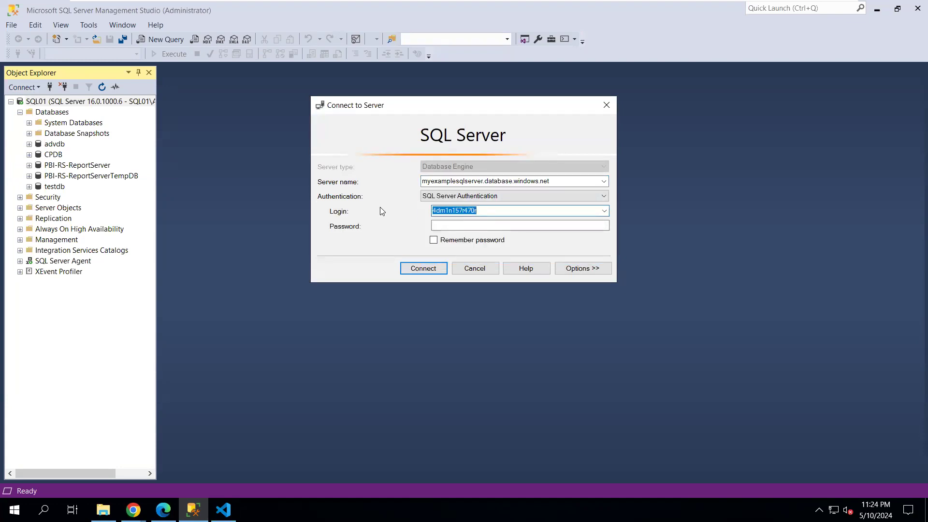
pyautogui.write('sqlad')
pyautogui.press('Tab')
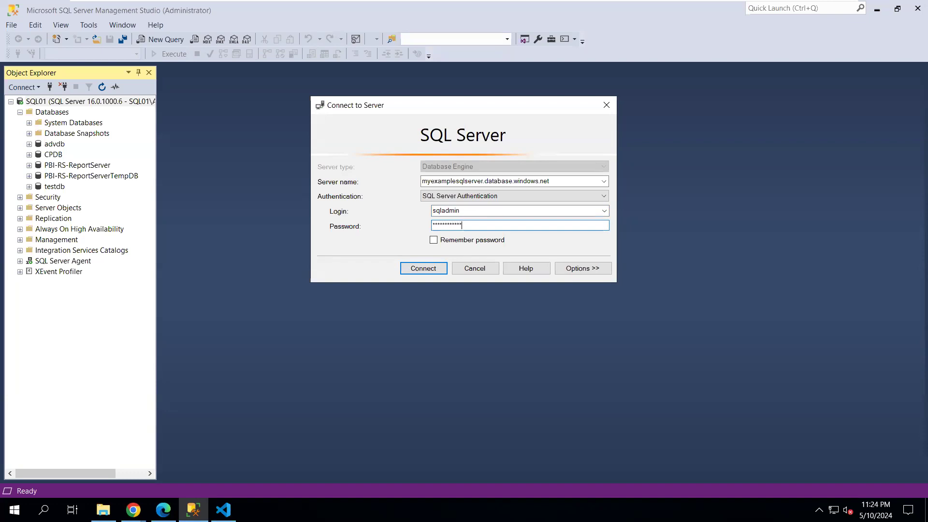
pyautogui.press('Return')
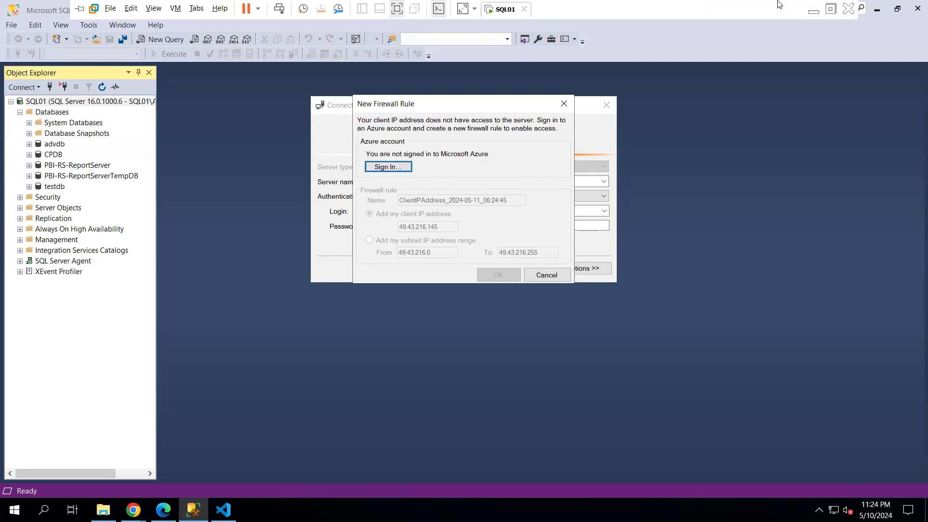
pyautogui.click(812, 9)
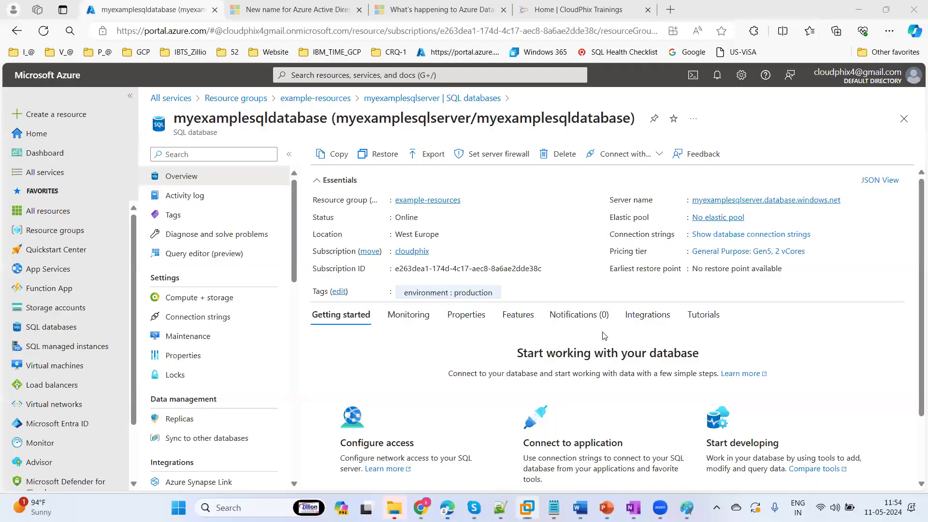
pyautogui.click(492, 154)
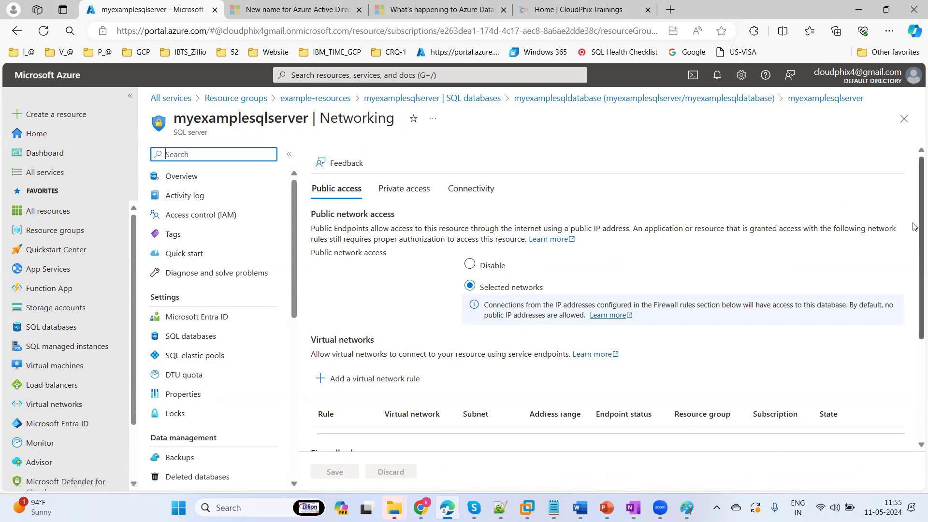
pyautogui.scroll(-3, 913, 289)
pyautogui.scroll(-1, 913, 289)
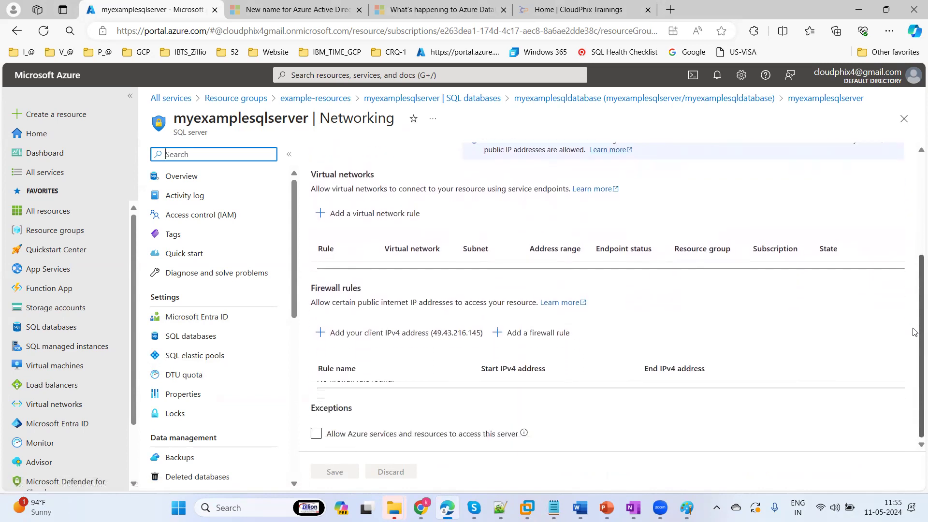
pyautogui.click(411, 341)
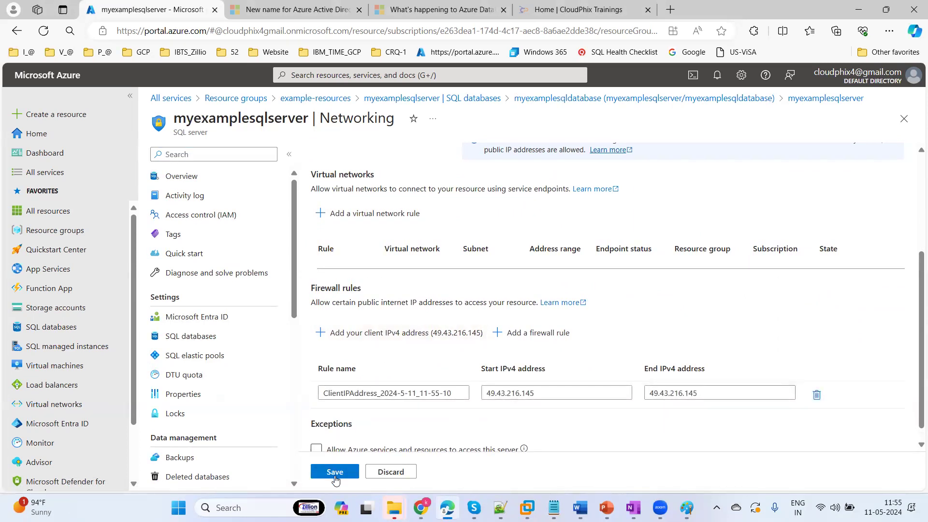
pyautogui.click(335, 473)
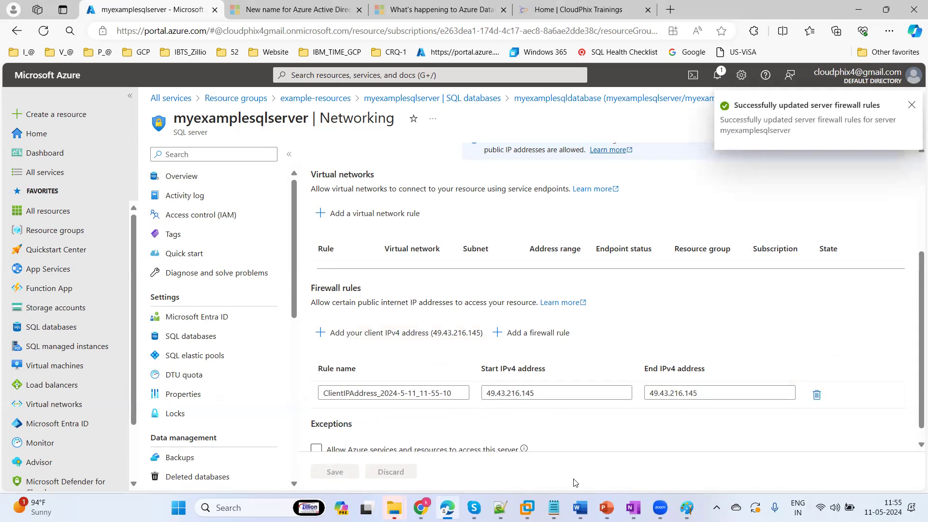
pyautogui.click(527, 507)
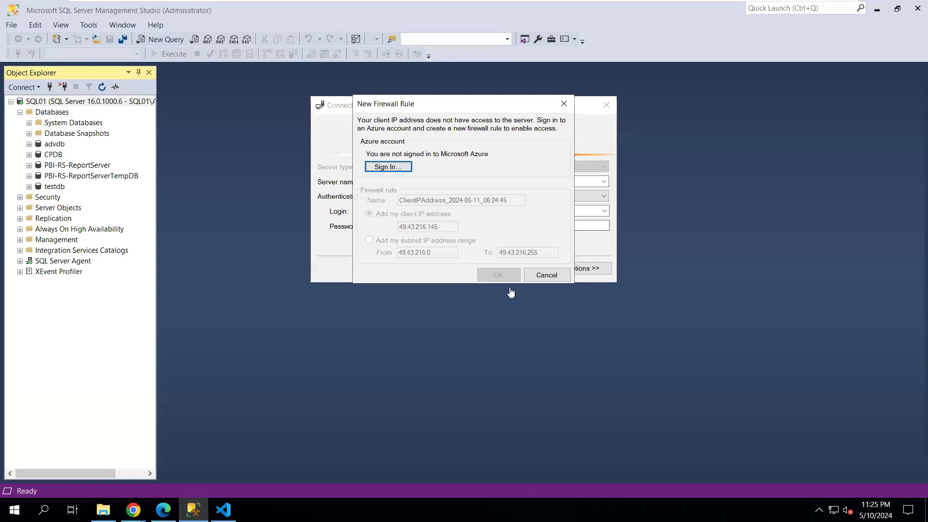
# Cancel the New Firewall Rule prompt, retry connecting, and dismiss the login-failed error
pyautogui.click(547, 275)
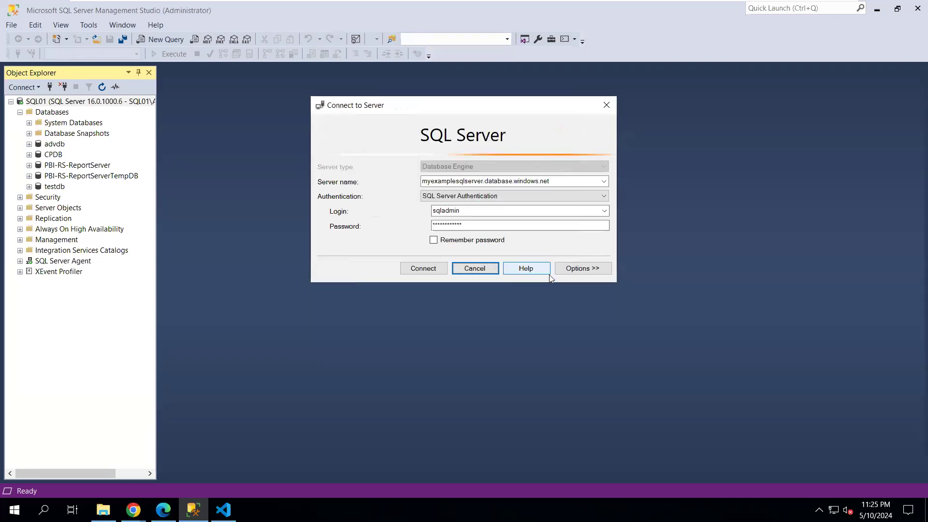
pyautogui.click(411, 269)
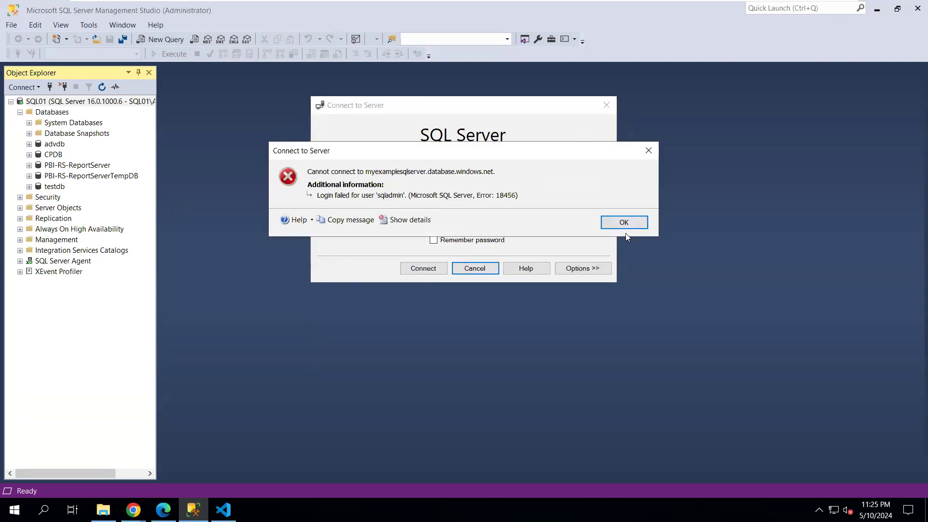
pyautogui.click(624, 222)
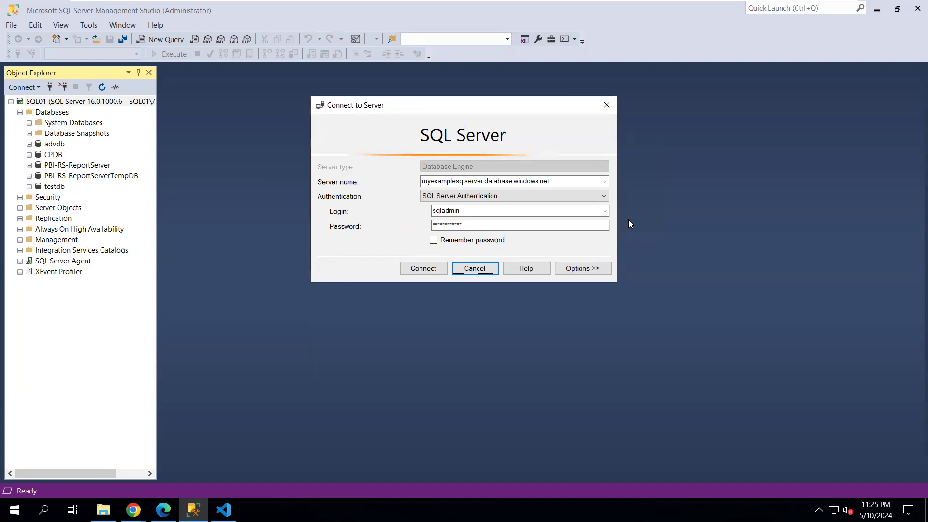
# Replace the password with a retyped one and retry the login; after it fails, minimize the VM
pyautogui.click(478, 225)
pyautogui.moveTo(477, 224); pyautogui.dragTo(386, 226)
pyautogui.write('**')
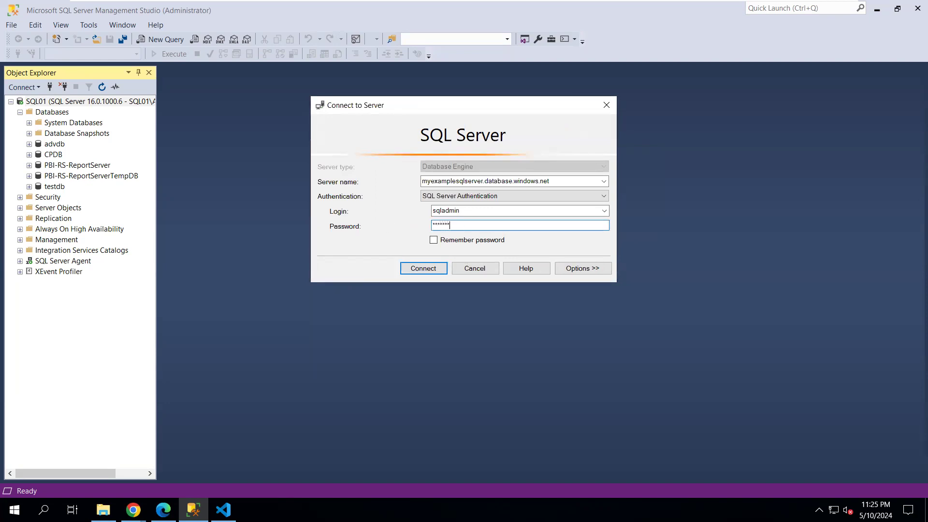
pyautogui.write('**********')
pyautogui.press('Return')
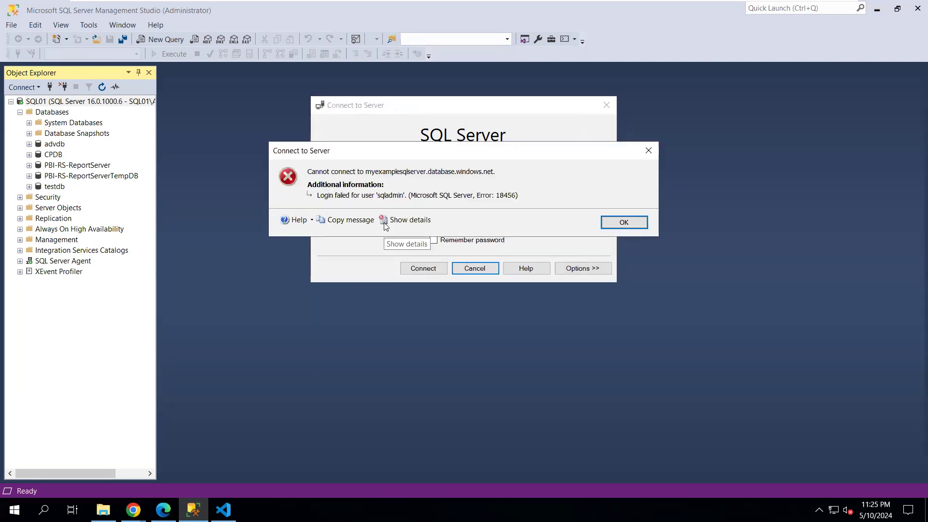
pyautogui.click(622, 224)
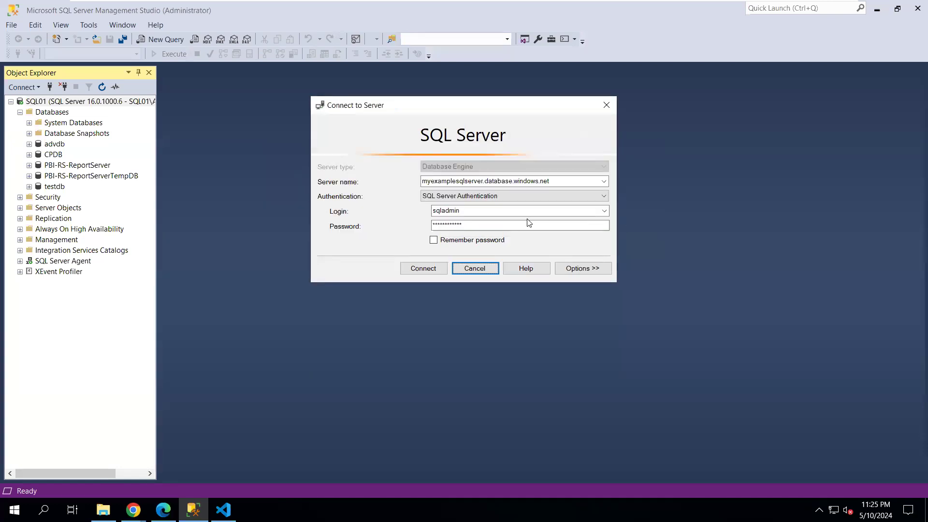
pyautogui.moveTo(582, 1)
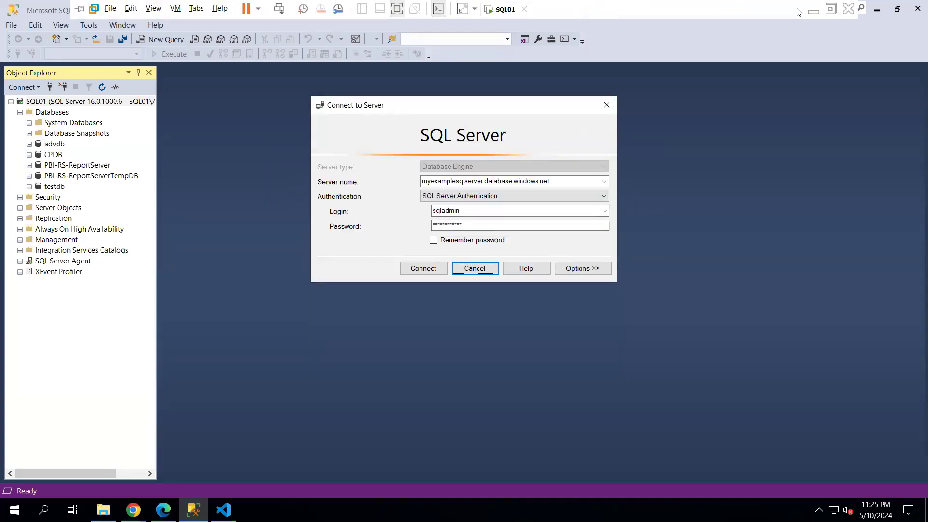
pyautogui.click(813, 4)
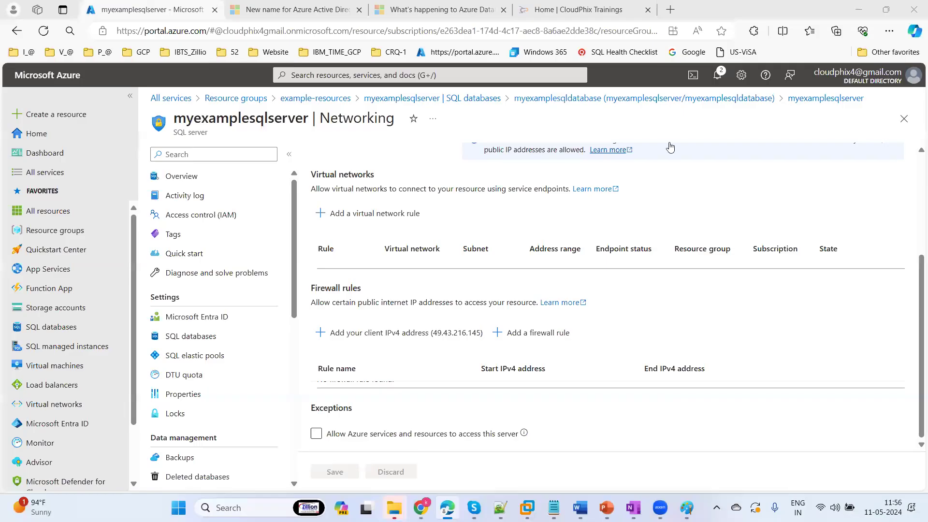
pyautogui.moveTo(527, 507)
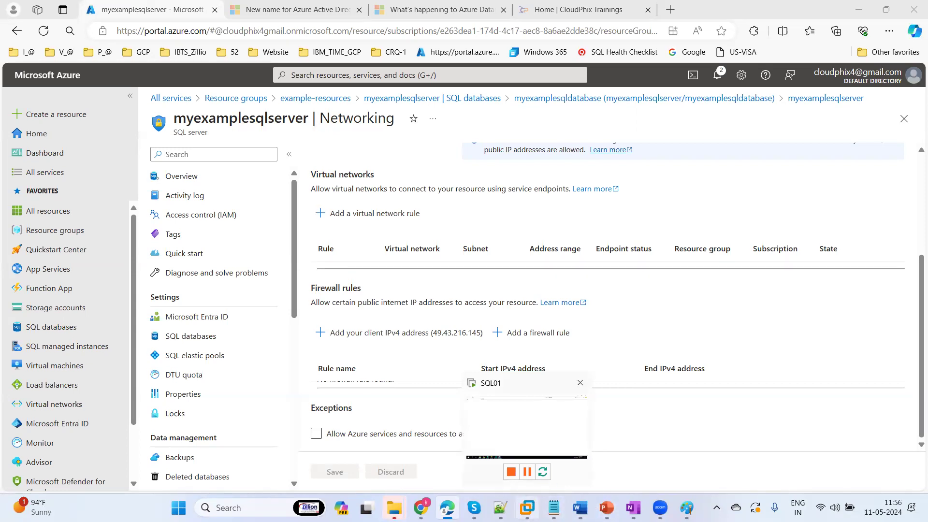
# Choose the signed-in Azure account in Edge, then confirm the client-IP firewall rule in SSMS
pyautogui.click(527, 472)
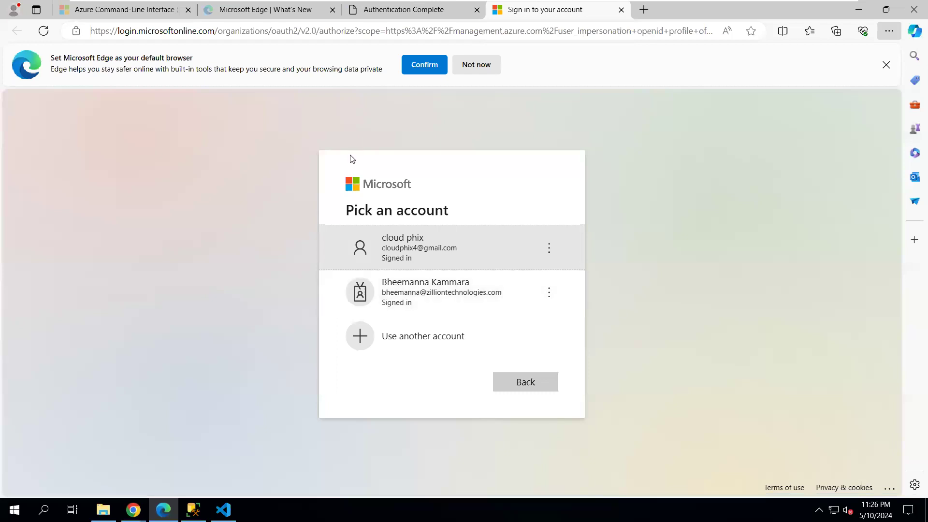
pyautogui.click(415, 256)
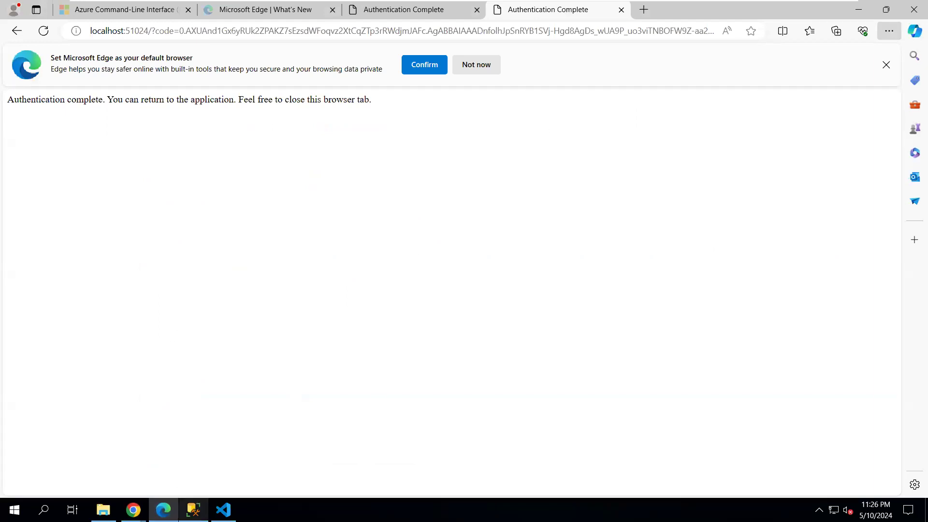
pyautogui.click(194, 510)
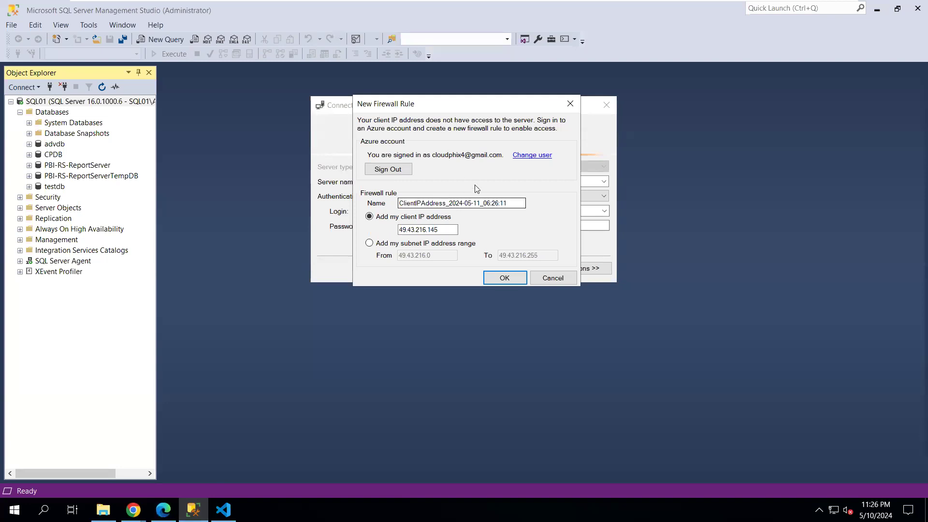
pyautogui.click(505, 279)
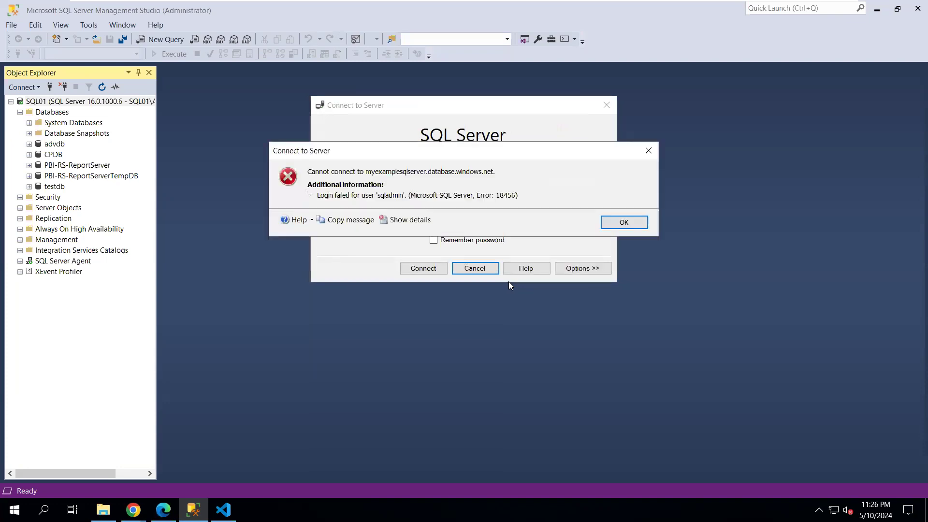
# Retry the SSMS login with a different password; it fails again with error 18456
pyautogui.click(623, 223)
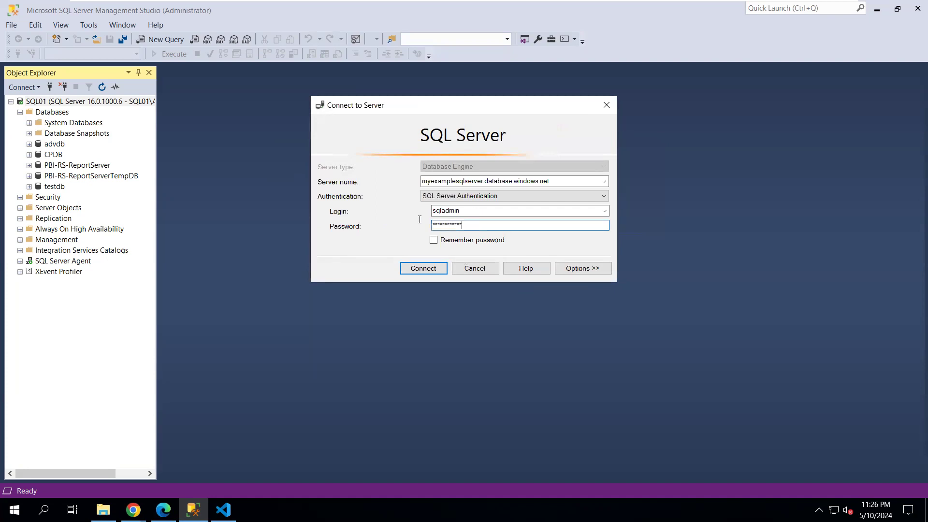
pyautogui.write('***')
pyautogui.press('Return')
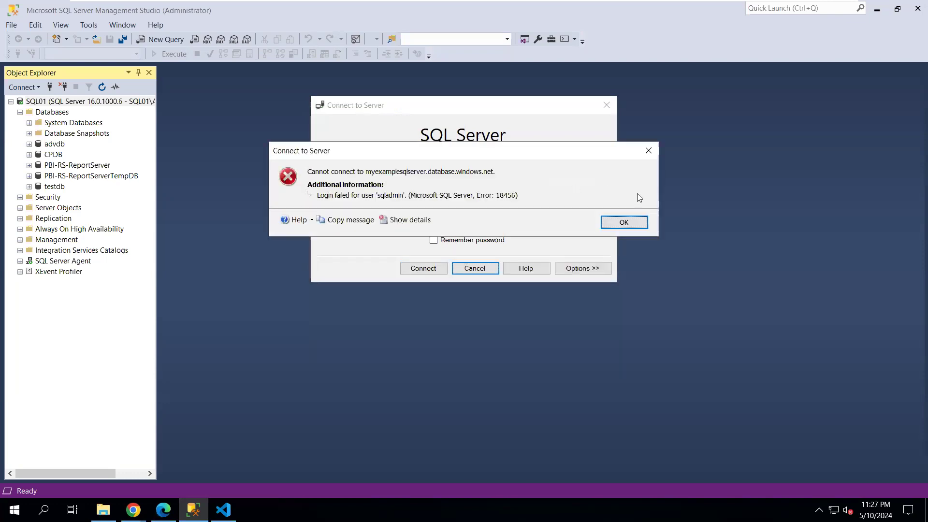
pyautogui.click(624, 222)
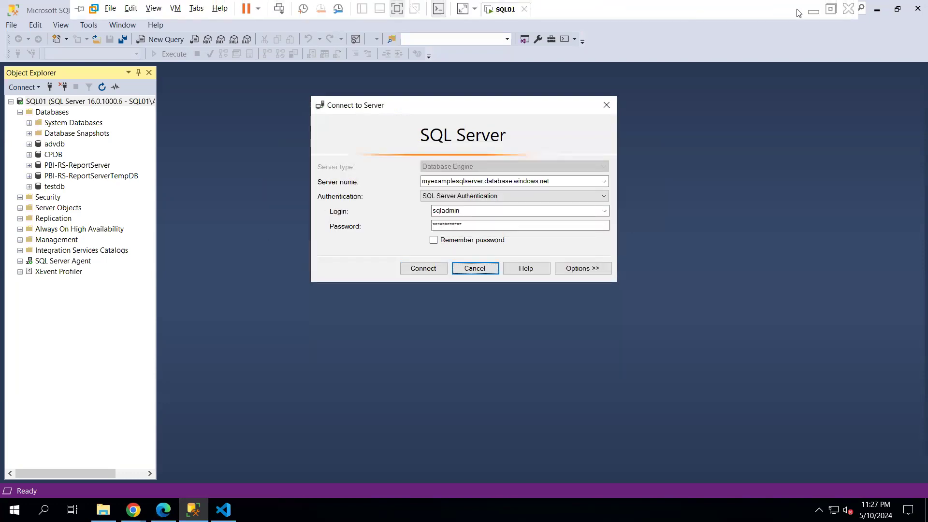
pyautogui.click(814, 10)
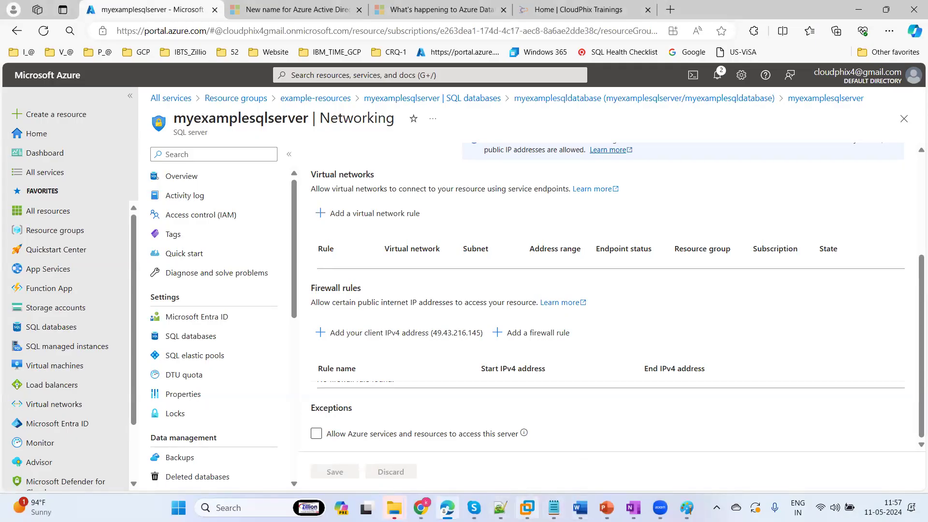
pyautogui.click(528, 507)
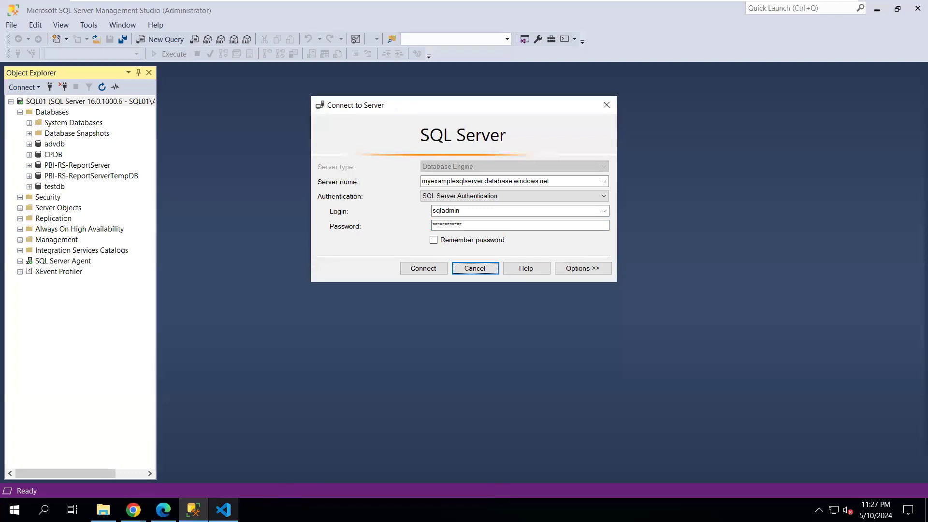
# Select the administrator_login_password value on line 29 of main.tf, then go back to SSMS
pyautogui.moveTo(223, 510)
pyautogui.click(232, 454)
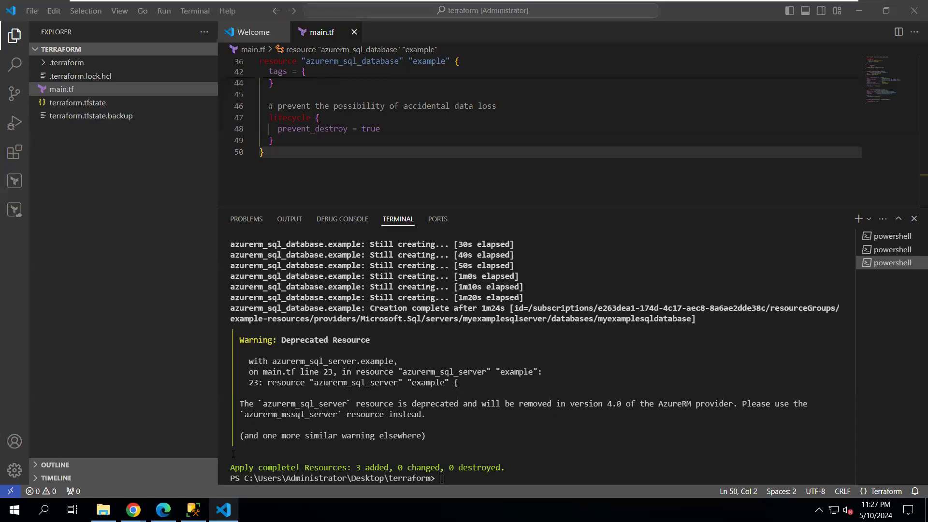
pyautogui.moveTo(914, 176); pyautogui.dragTo(913, 131)
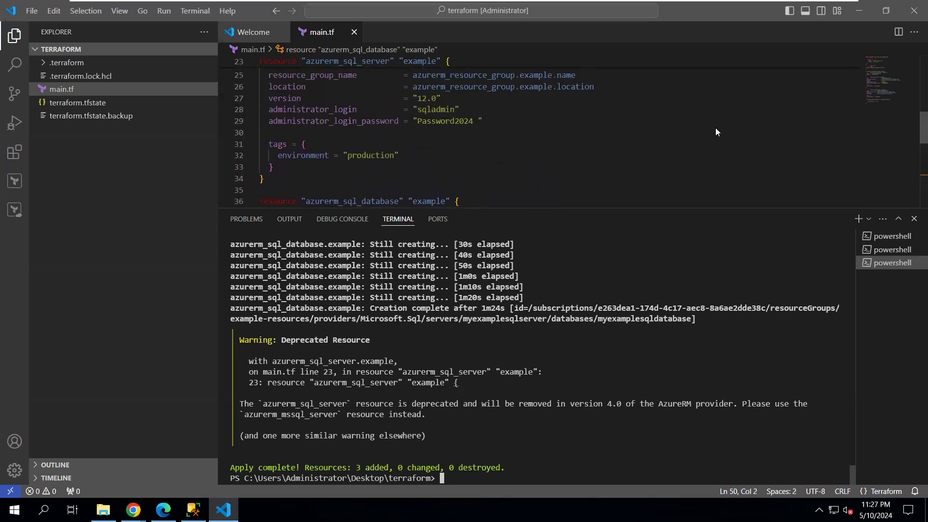
pyautogui.click(477, 122)
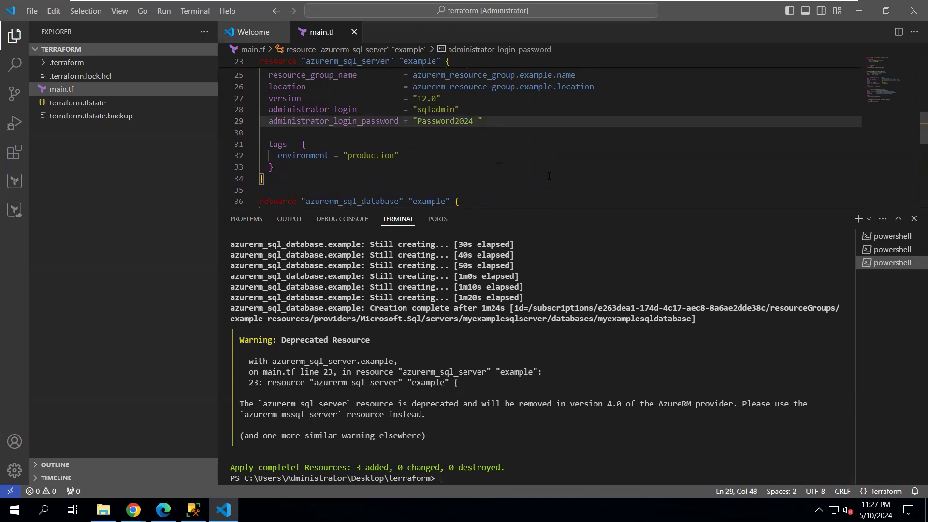
pyautogui.hotkey('shift', 'Left')
pyautogui.hotkey('shift', 'Left')
pyautogui.hotkey('shift', 'Left')
pyautogui.hotkey('shift', 'Left')
pyautogui.hotkey('shift', 'Left')
pyautogui.hotkey('shift', 'Left')
pyautogui.hotkey('shift', 'Left')
pyautogui.hotkey('shift', 'Left')
pyautogui.hotkey('shift', 'Left')
pyautogui.hotkey('shift', 'Left')
pyautogui.hotkey('shift', 'Left')
pyautogui.hotkey('shift', 'Left')
pyautogui.hotkey('shift', 'Left')
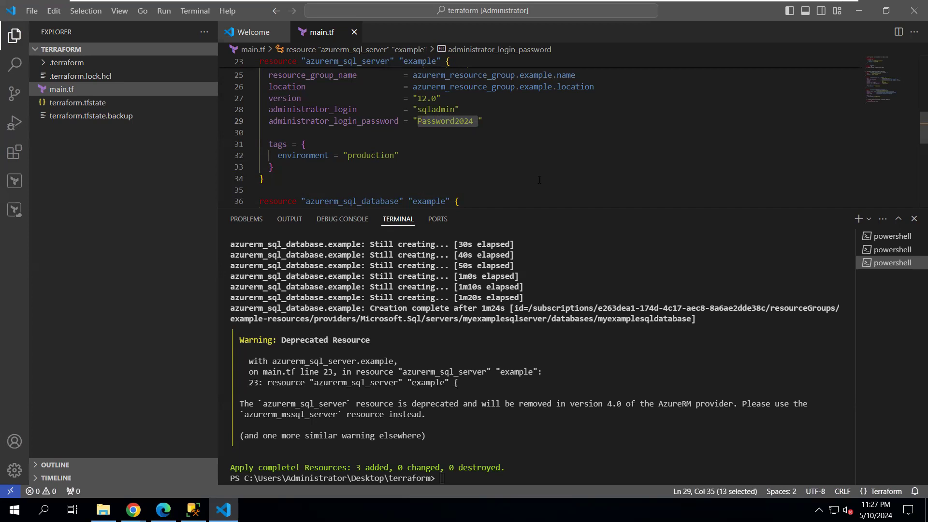
pyautogui.moveTo(792, 3)
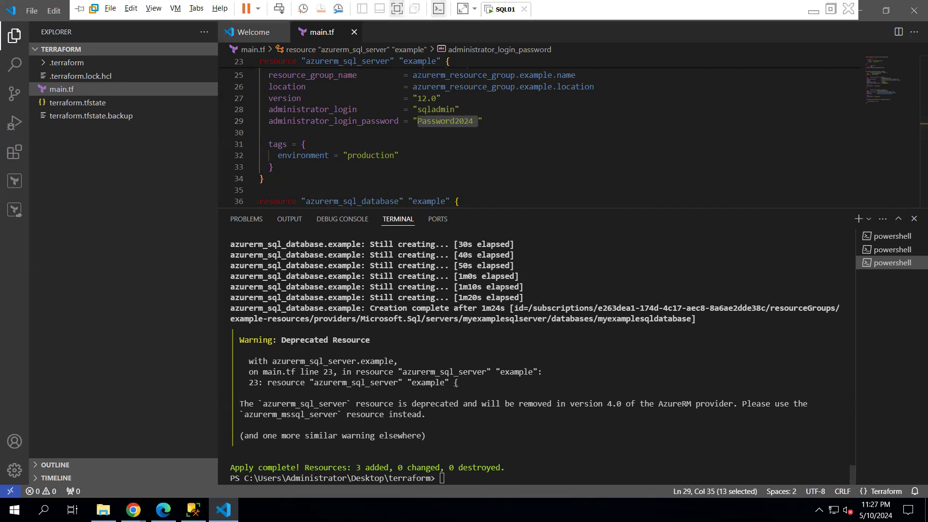
pyautogui.click(193, 510)
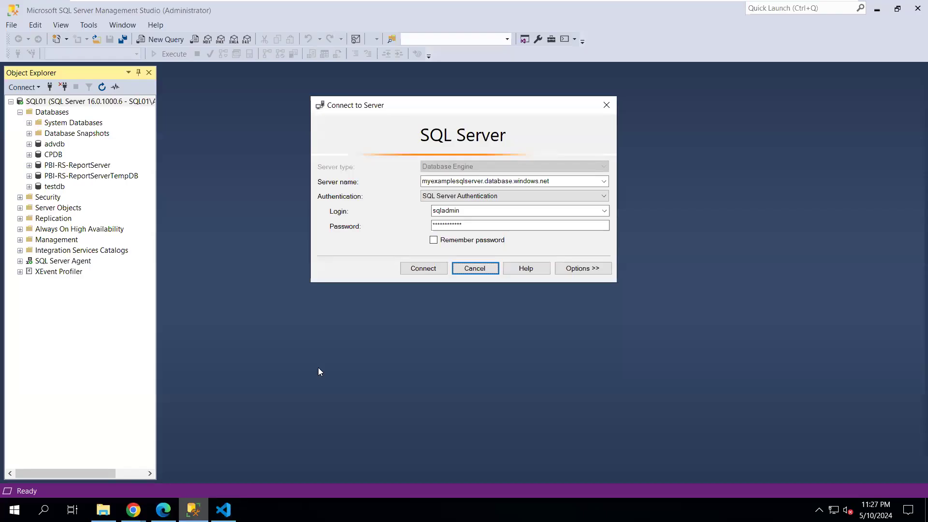
# Paste the password copied from main.tf into the login dialog and connect to myexamplesqlserver
pyautogui.doubleClick(474, 228)
pyautogui.hotkey('ctrl', 'v')
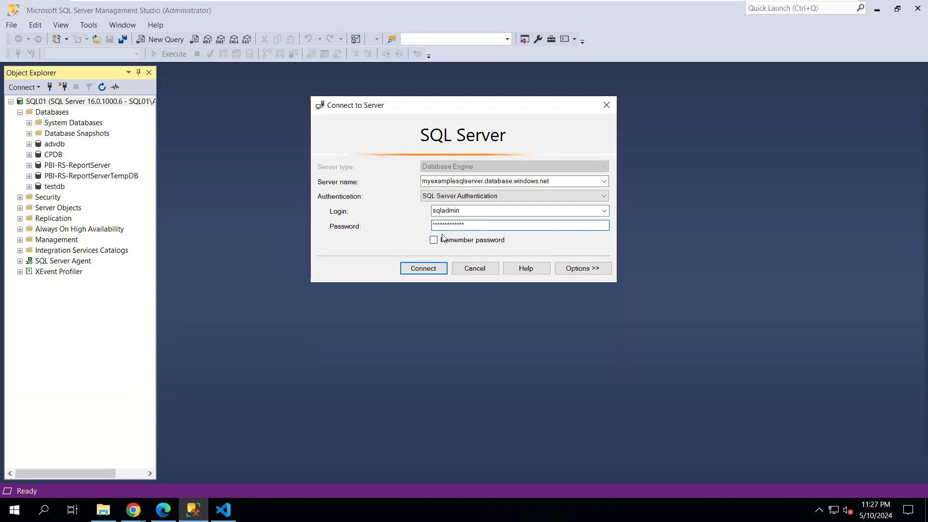
pyautogui.click(415, 268)
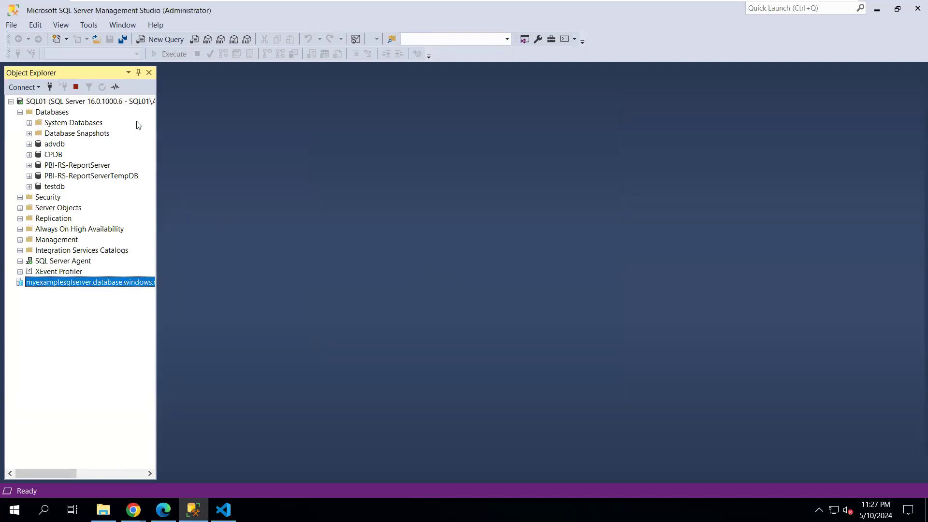
# Collapse SQL01 and expand myexamplesqlserver's Databases, myexamplesqldatabase, and its Tables folder
pyautogui.click(10, 101)
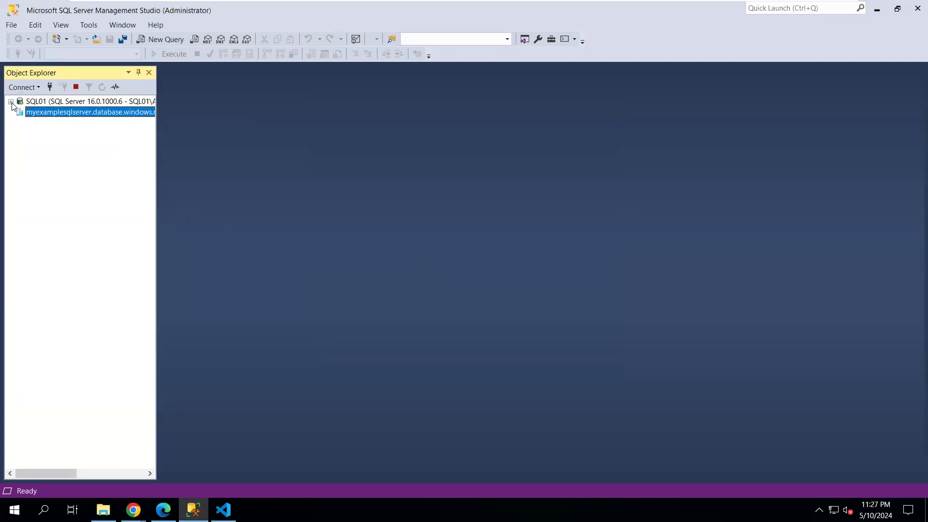
pyautogui.click(20, 123)
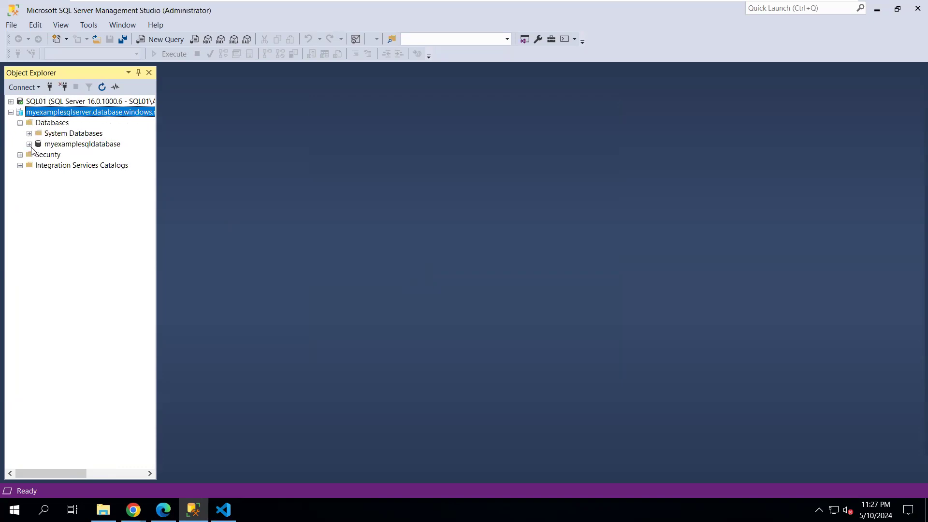
pyautogui.click(30, 144)
pyautogui.click(39, 165)
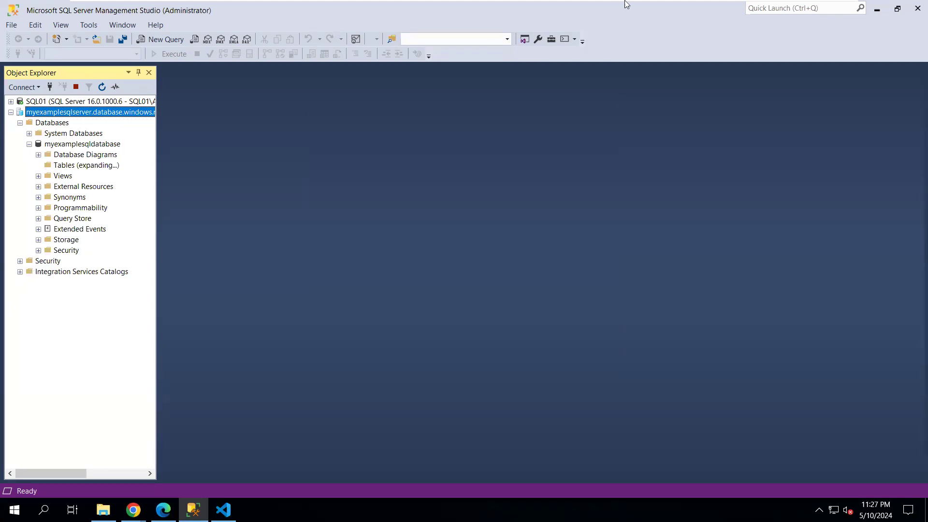
pyautogui.moveTo(667, 4)
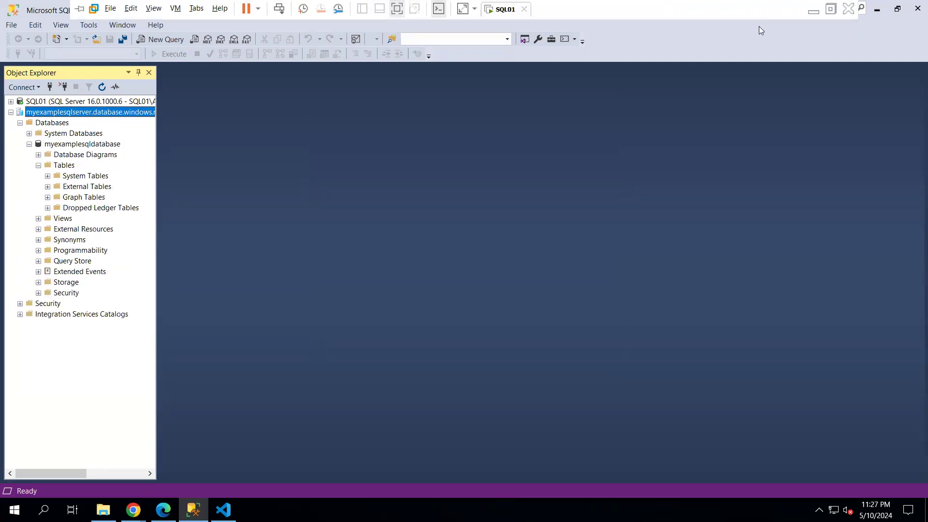
# Check All resources in the portal for myexamplesqldatabase and myexamplesqlserver, then return to VS Code
pyautogui.click(813, 7)
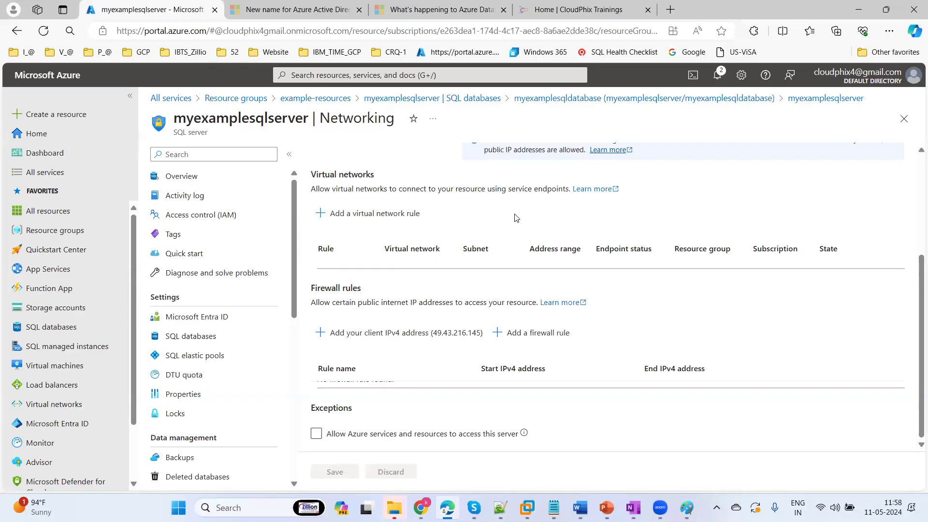
pyautogui.click(56, 216)
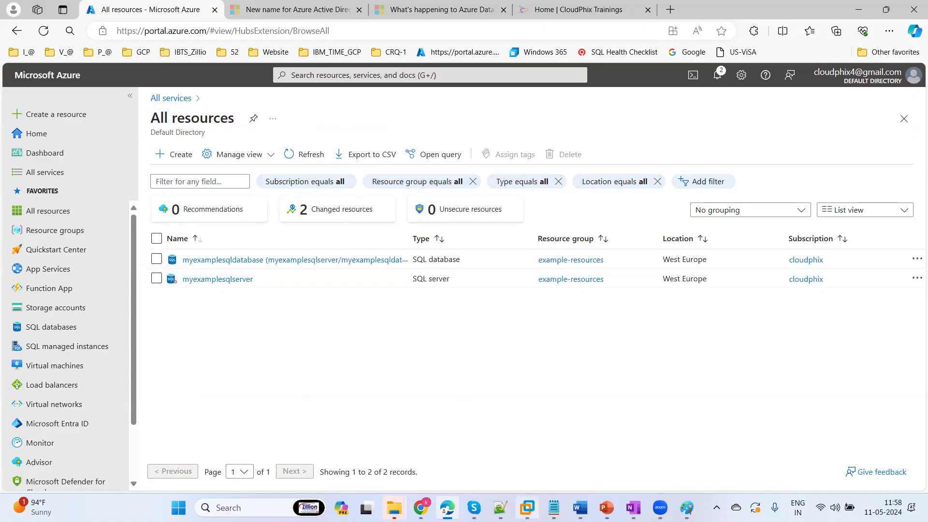
pyautogui.click(527, 508)
pyautogui.click(223, 509)
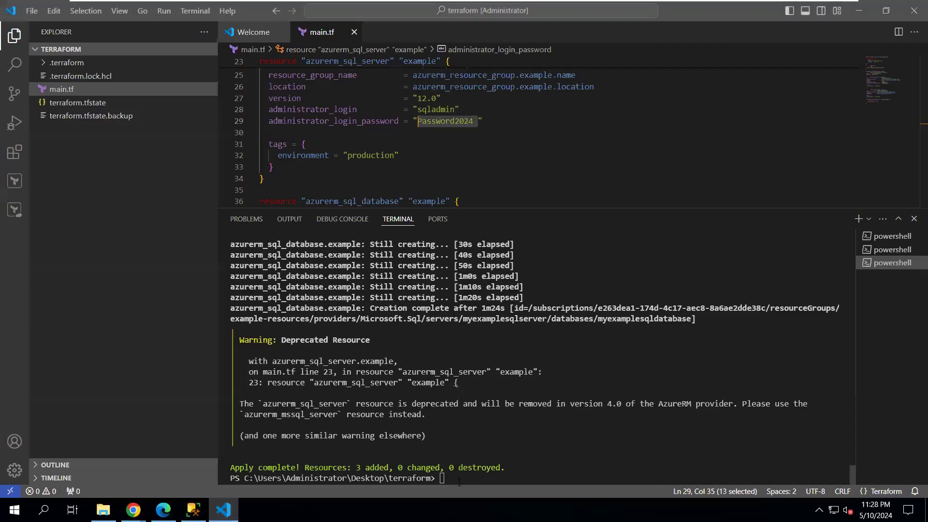
# Edit the recalled terraform apply command into terraform destroy and run it in the terminal
pyautogui.click(458, 481)
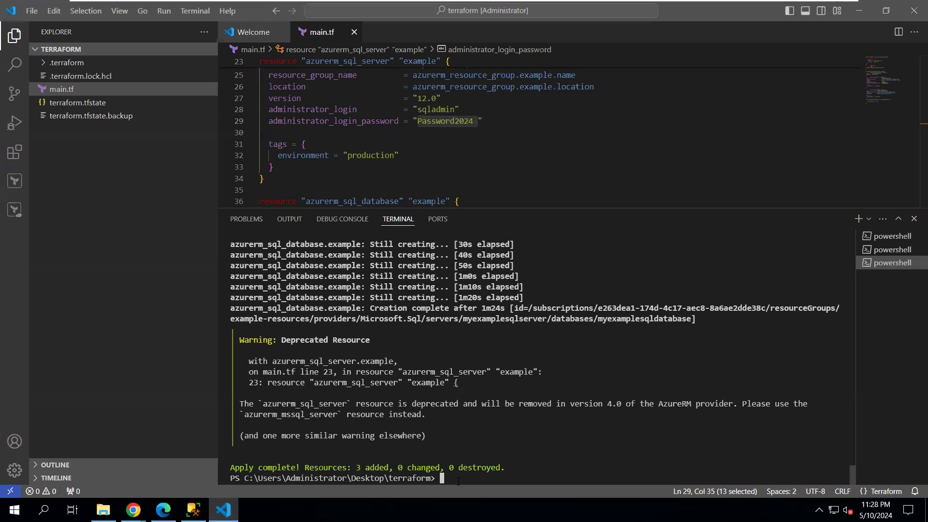
pyautogui.press('Up')
pyautogui.press('BackSpace')
pyautogui.press('BackSpace')
pyautogui.press('BackSpace')
pyautogui.press('BackSpace')
pyautogui.press('BackSpace')
pyautogui.write('destroy')
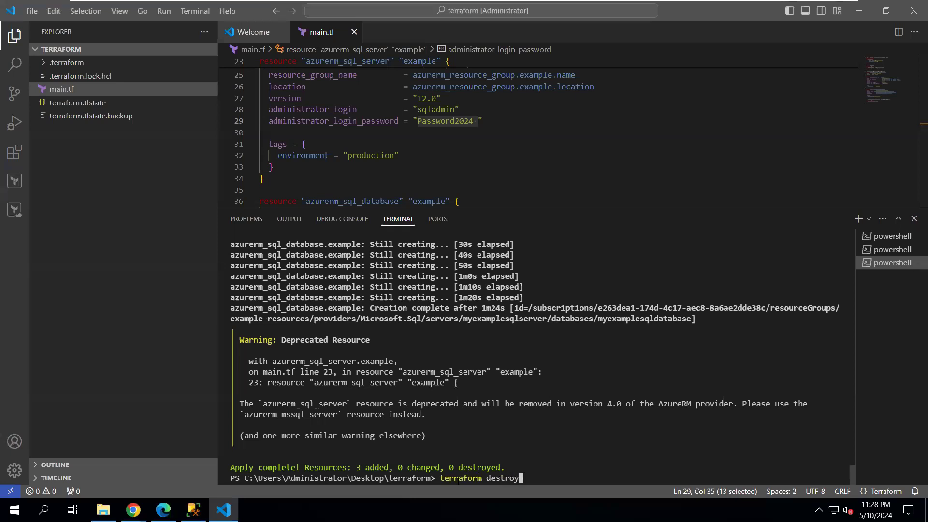
pyautogui.press('Return')
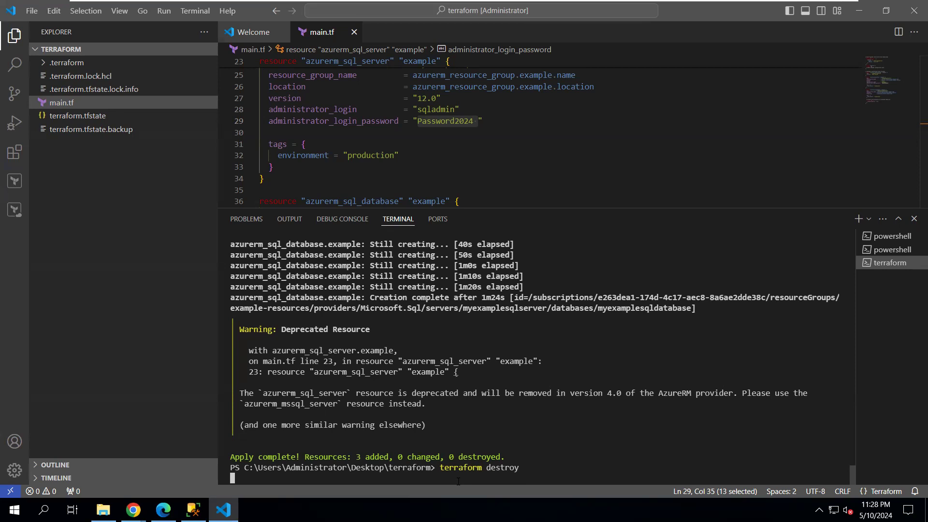
# Disconnect the myexamplesqlserver connection in SSMS Object Explorer, leaving only SQL01
pyautogui.click(193, 509)
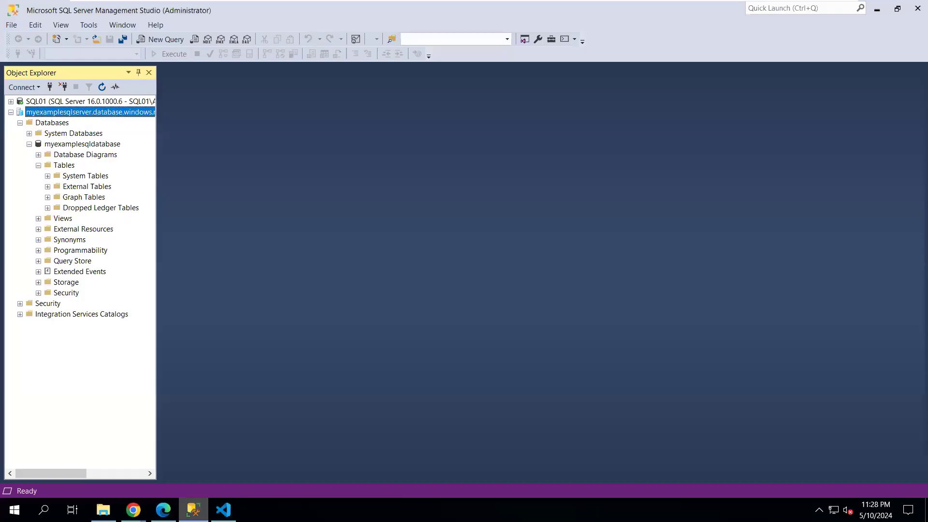
pyautogui.click(63, 101)
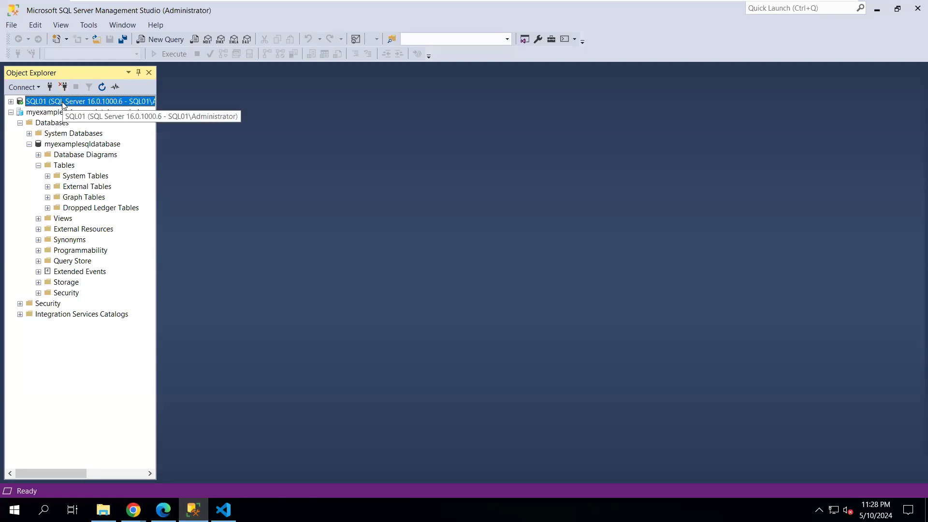
pyautogui.click(62, 87)
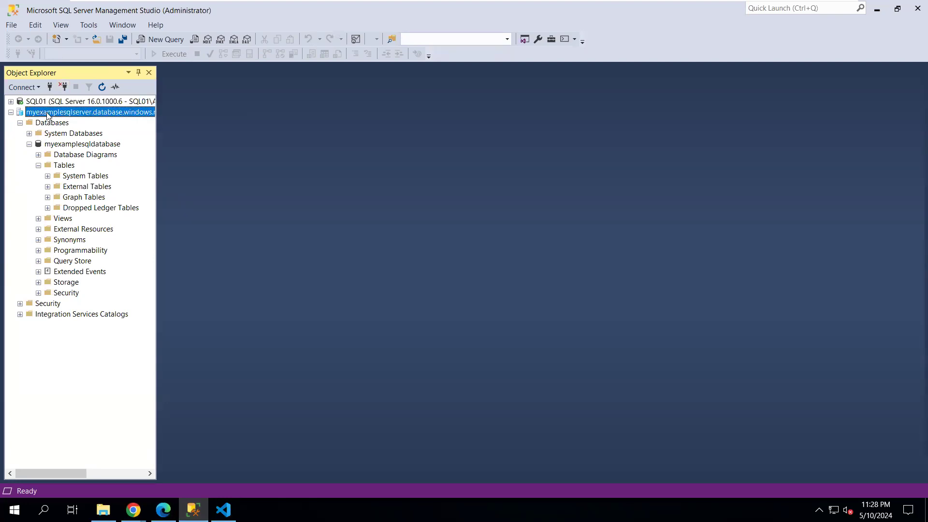
pyautogui.click(65, 87)
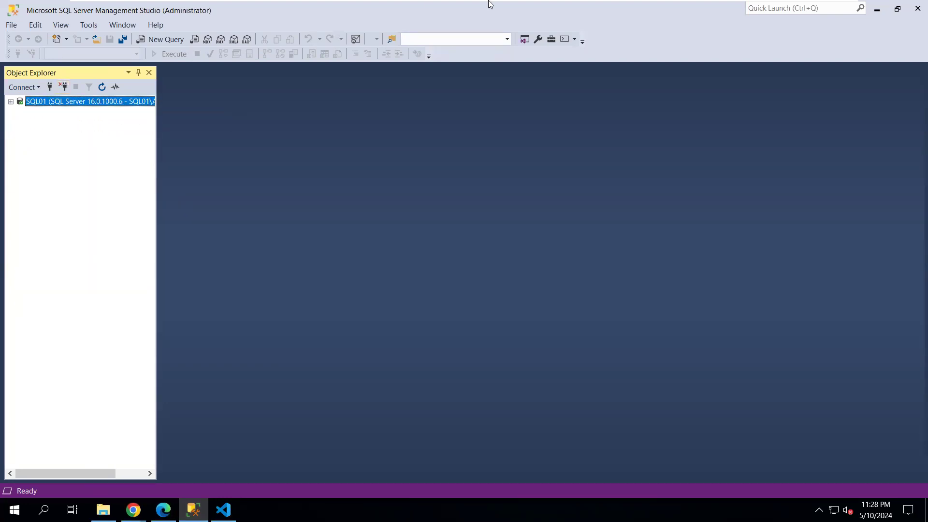
pyautogui.click(223, 510)
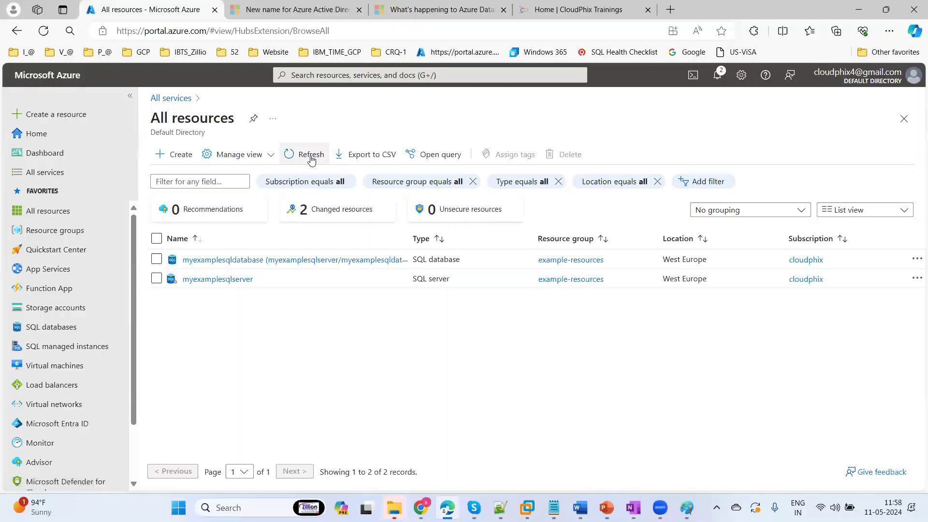
# Refresh All resources, switch to the SQL databases list, and view its Reservations options
pyautogui.click(310, 155)
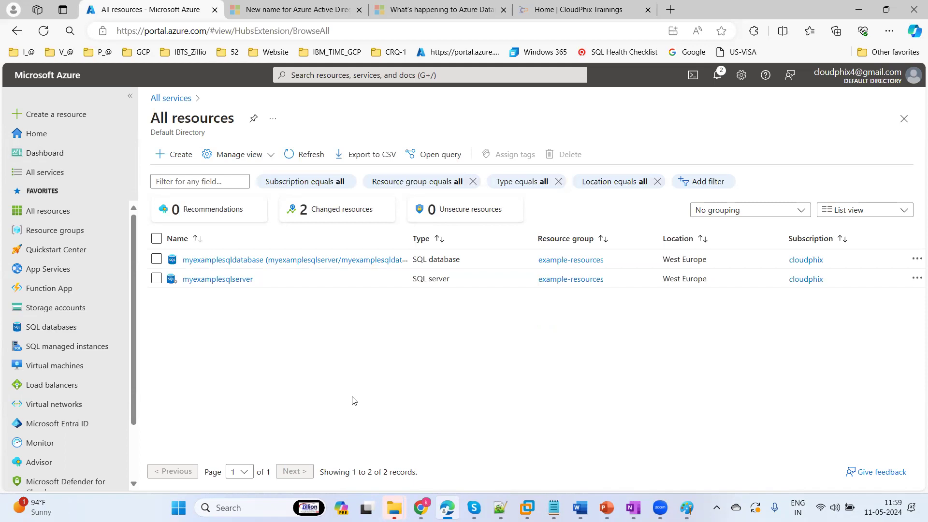
pyautogui.click(41, 333)
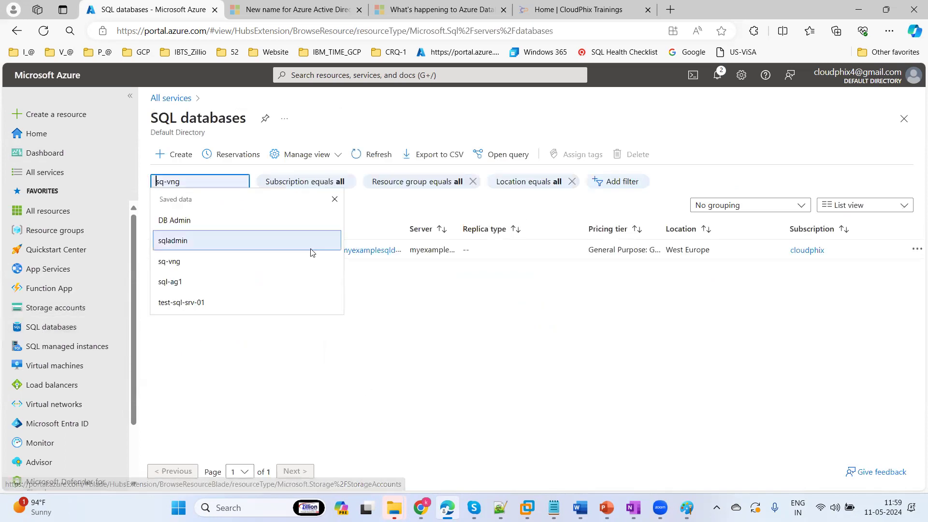
pyautogui.click(507, 344)
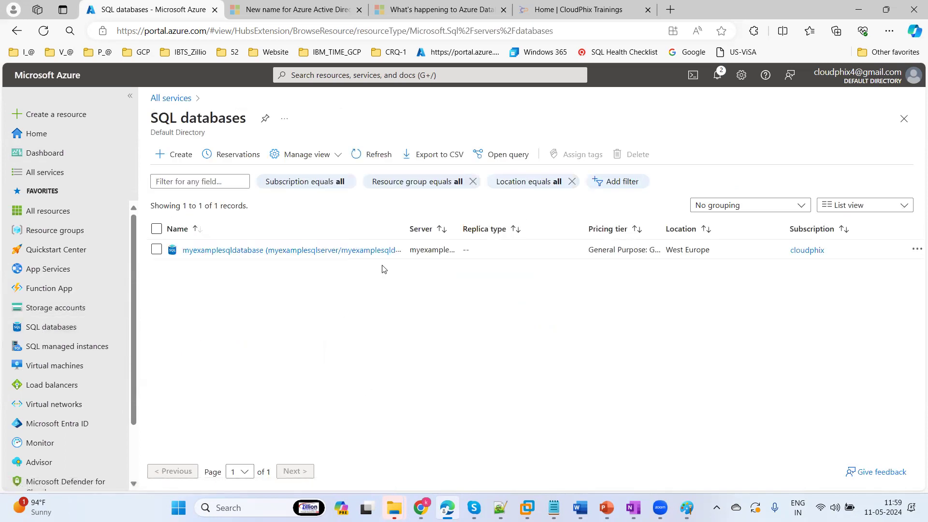
pyautogui.click(175, 158)
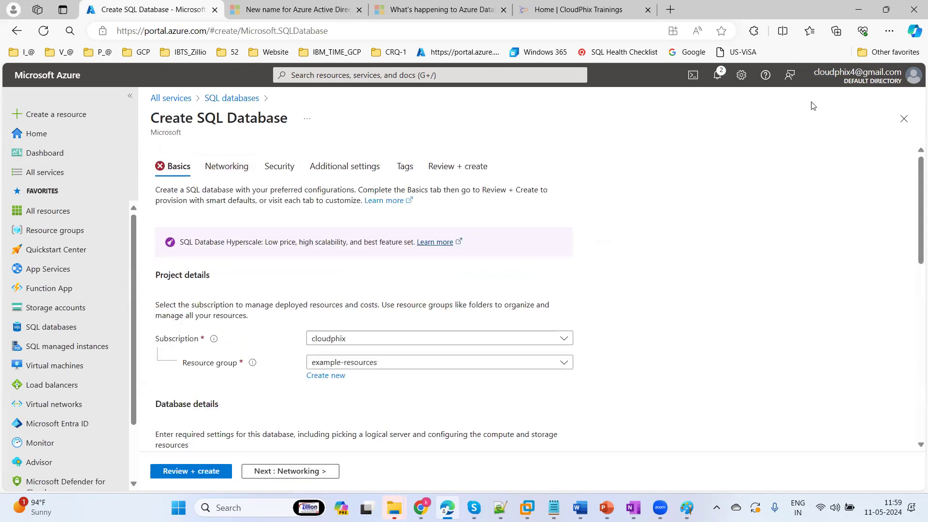
pyautogui.click(904, 119)
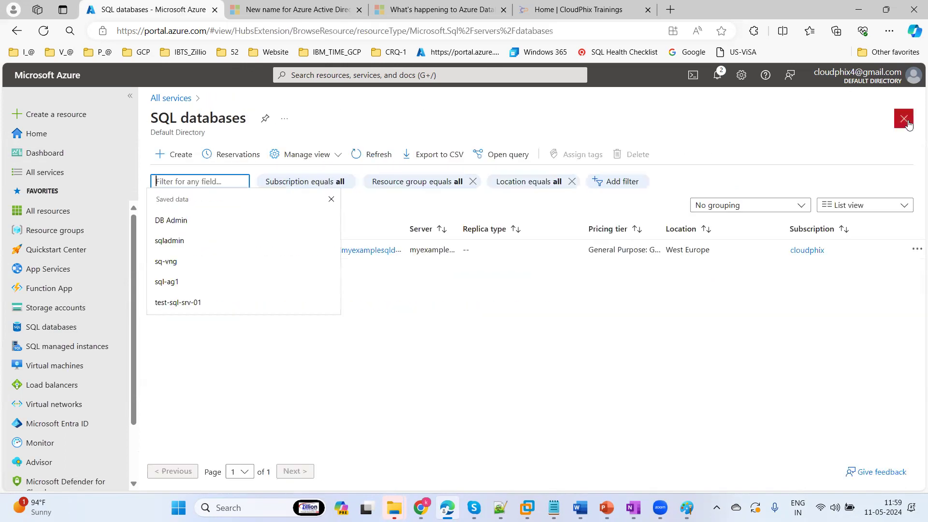
pyautogui.click(232, 157)
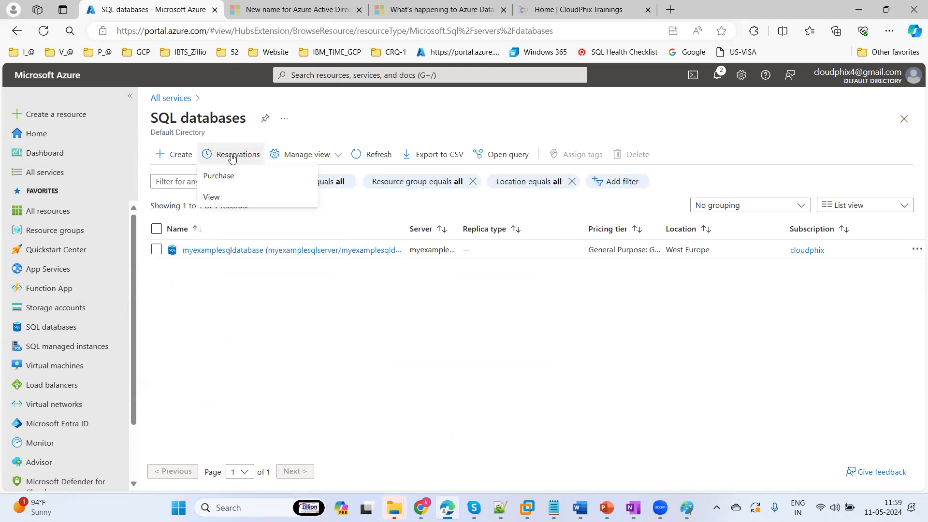
pyautogui.click(225, 202)
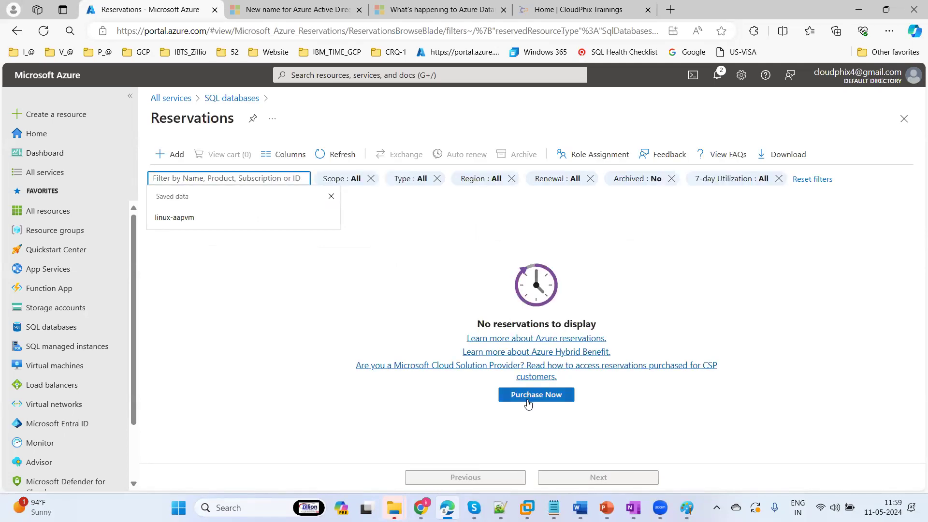
pyautogui.click(362, 269)
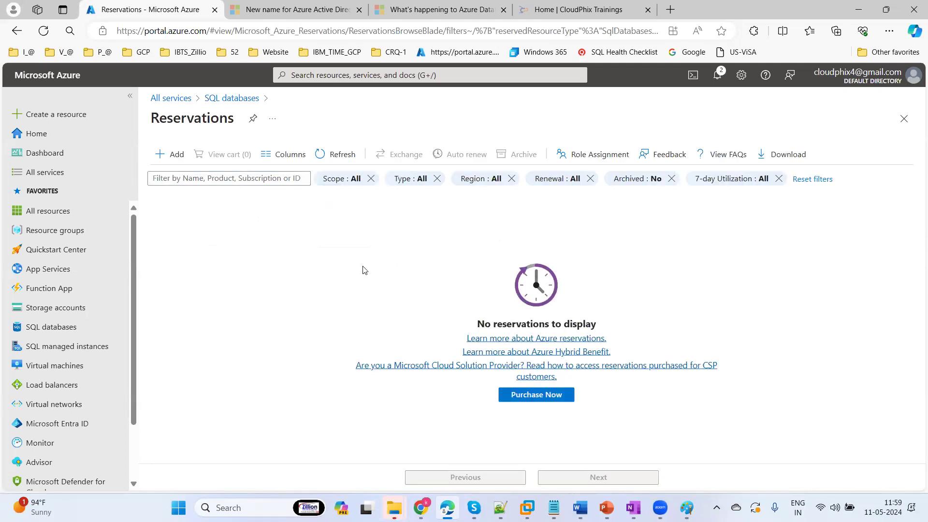
pyautogui.click(176, 155)
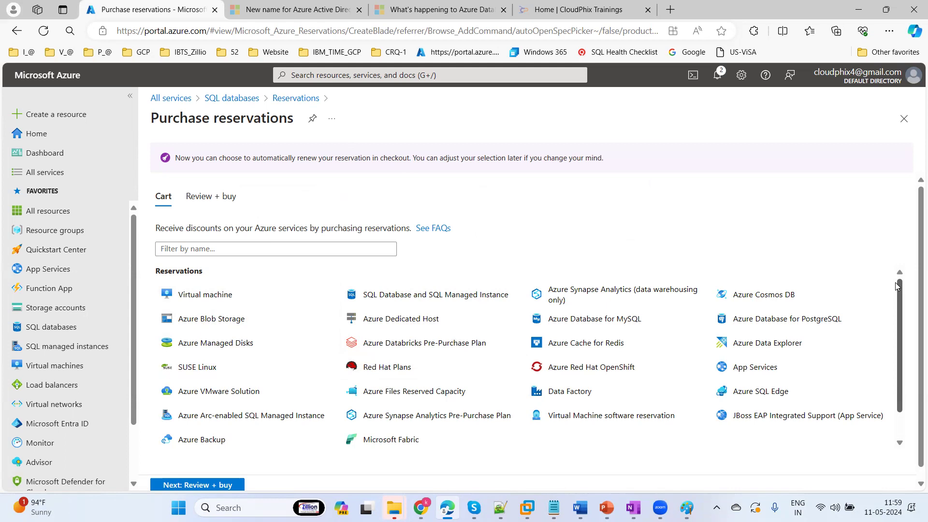
pyautogui.click(907, 122)
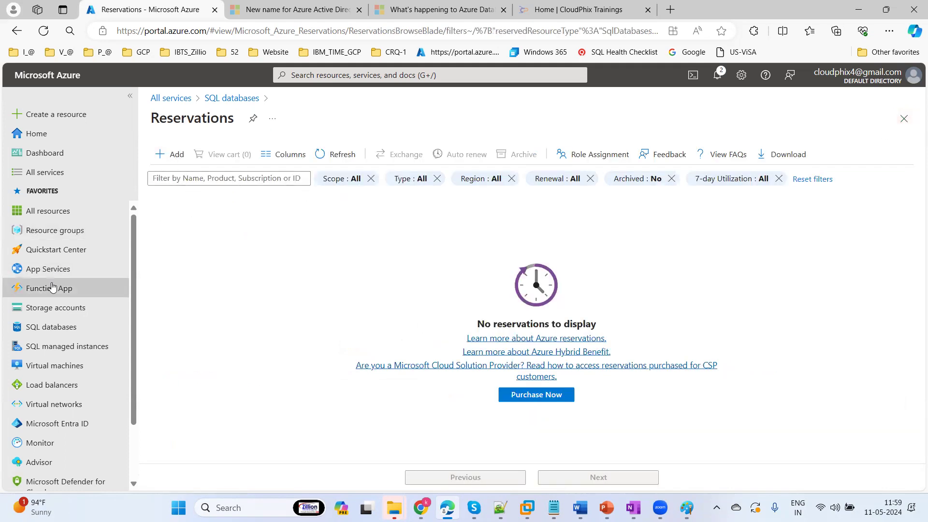
pyautogui.click(62, 331)
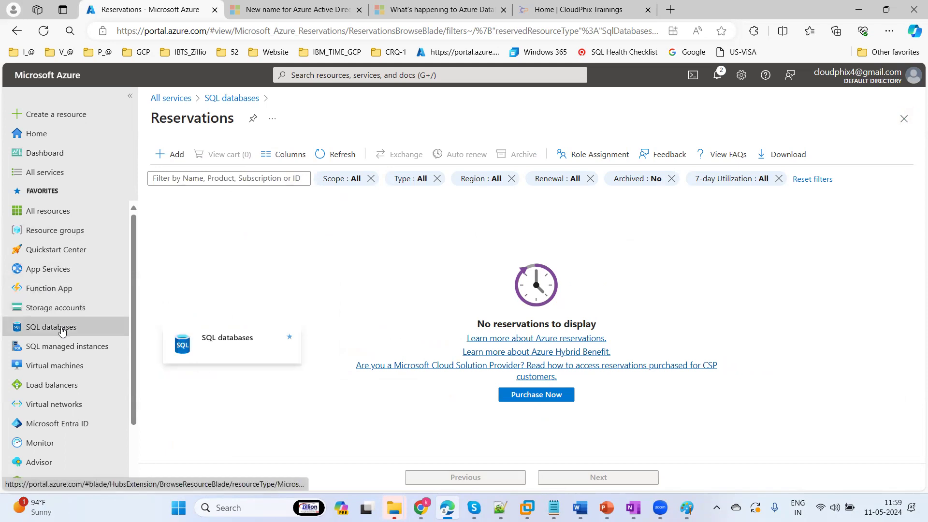
pyautogui.click(227, 181)
pyautogui.click(431, 307)
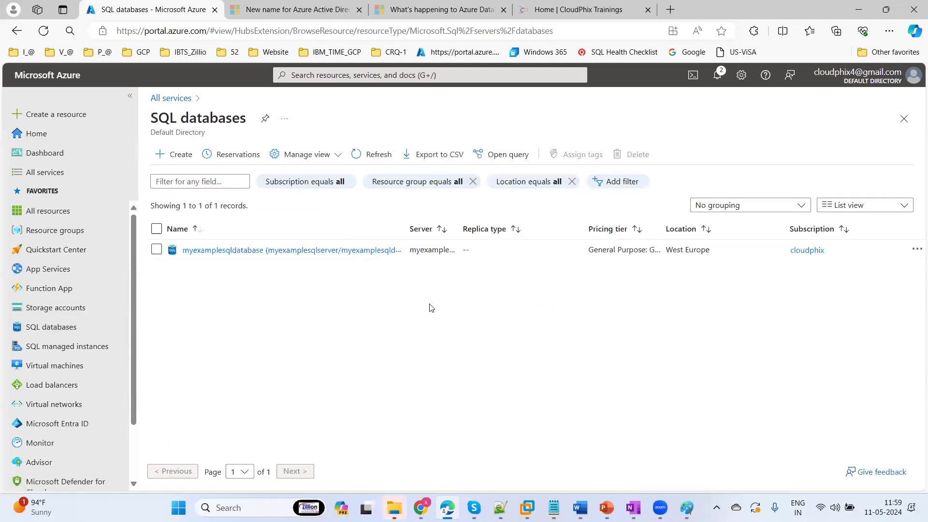
# Start a new Azure SQL database with the free serverless offer applied
pyautogui.click(181, 154)
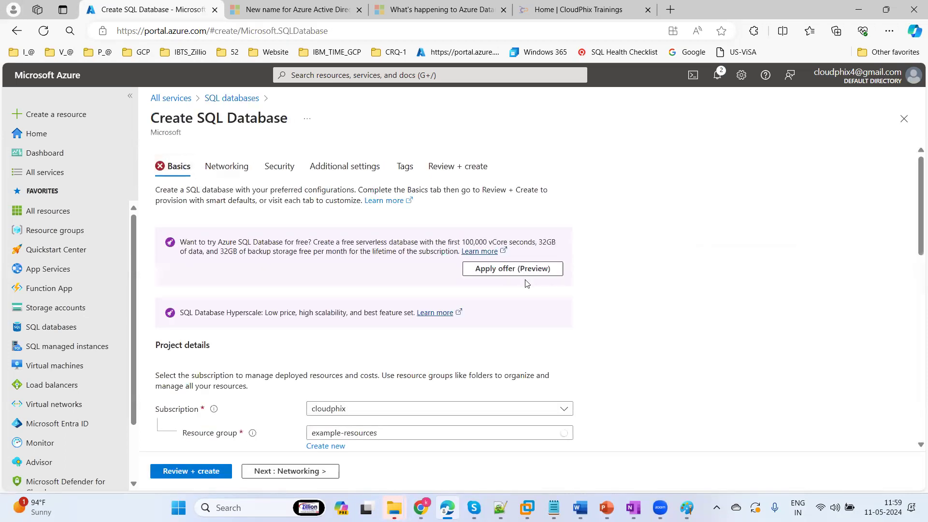
pyautogui.click(508, 271)
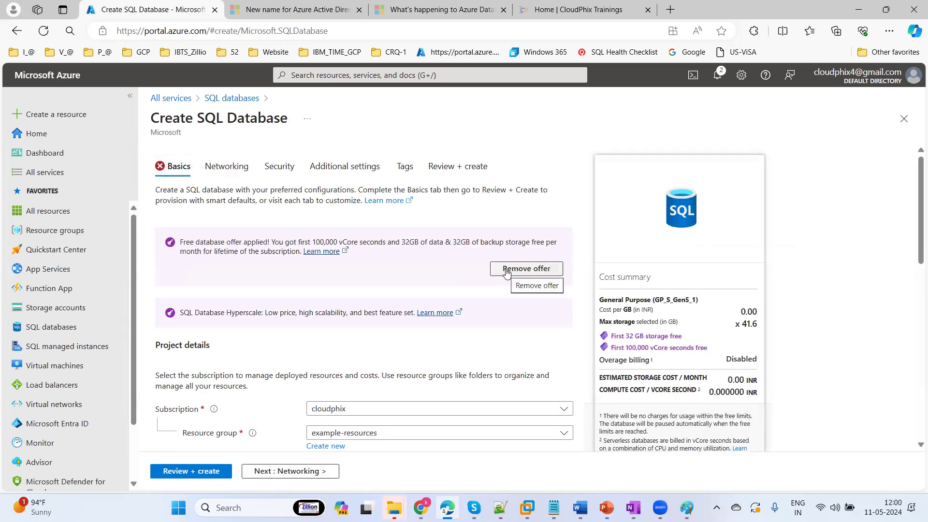
pyautogui.scroll(-1, 914, 208)
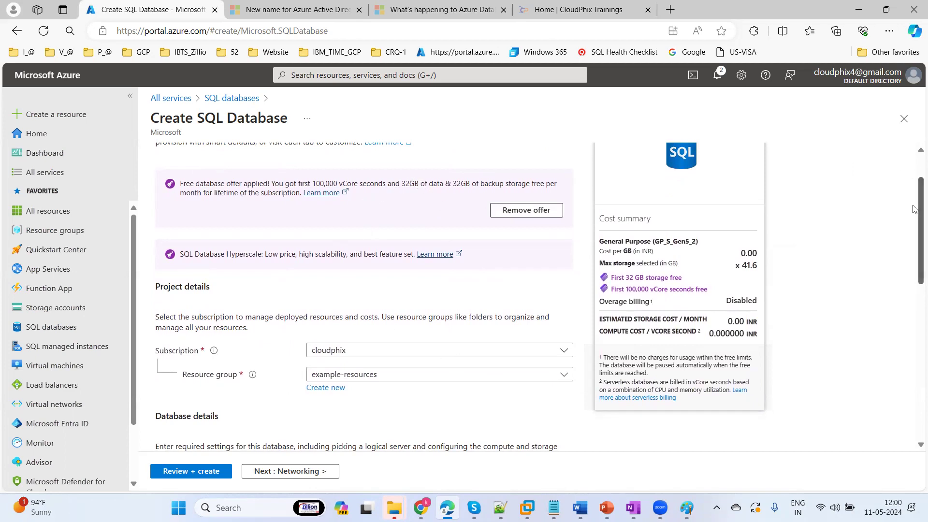
pyautogui.scroll(-2, 915, 215)
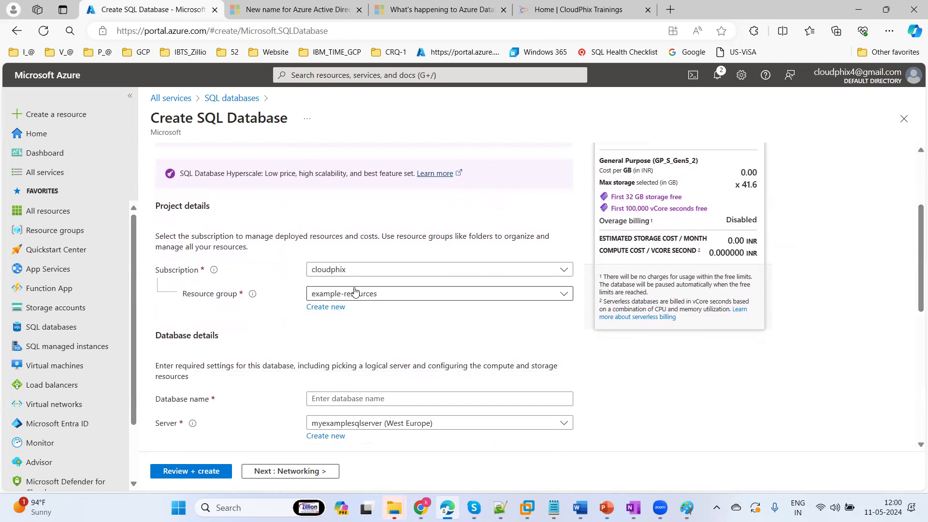
# Create a new resource group named sql-rg for the database
pyautogui.click(325, 307)
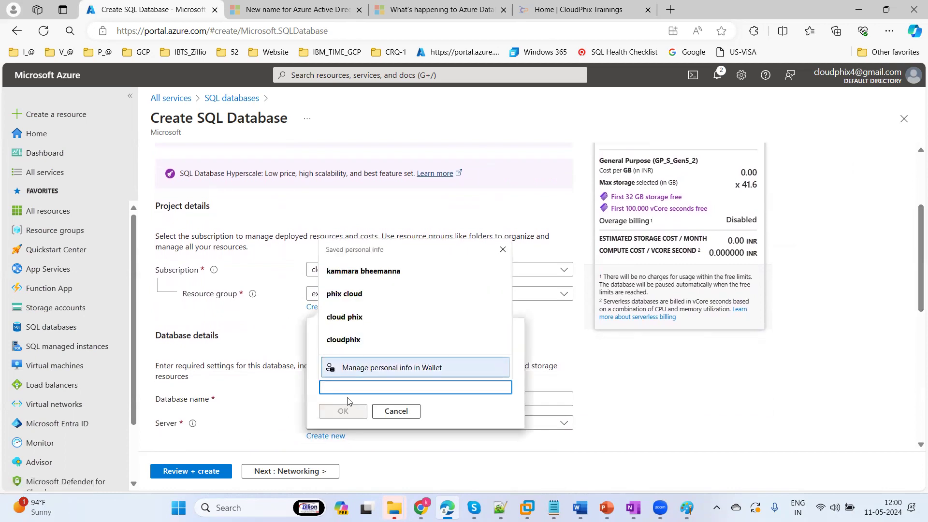
pyautogui.write('sql-rg')
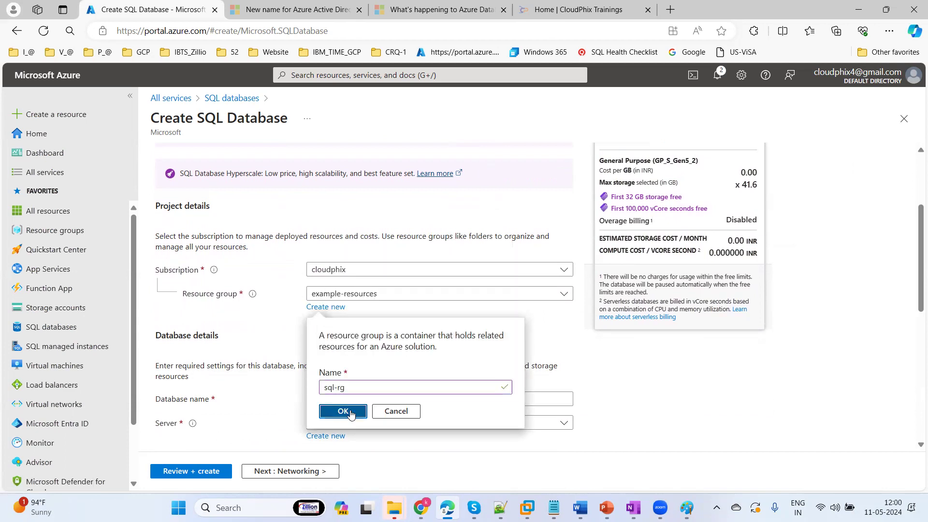
pyautogui.click(351, 412)
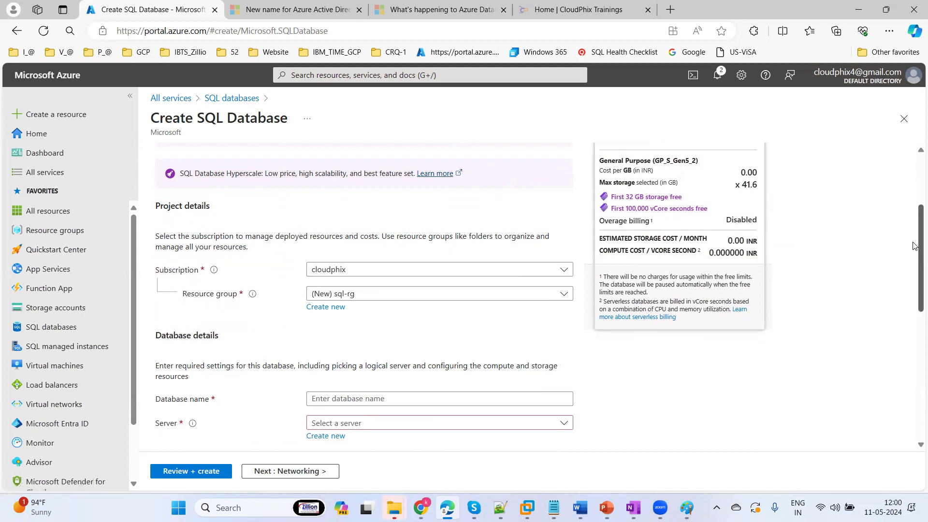
# Enter cp-demodb as the database name
pyautogui.scroll(-3, 915, 270)
pyautogui.click(330, 261)
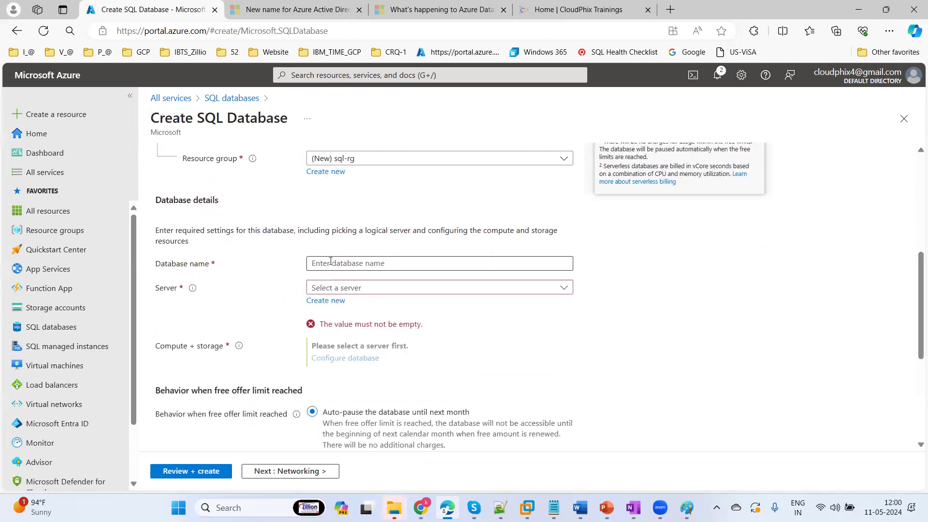
pyautogui.write('d')
pyautogui.press('BackSpace')
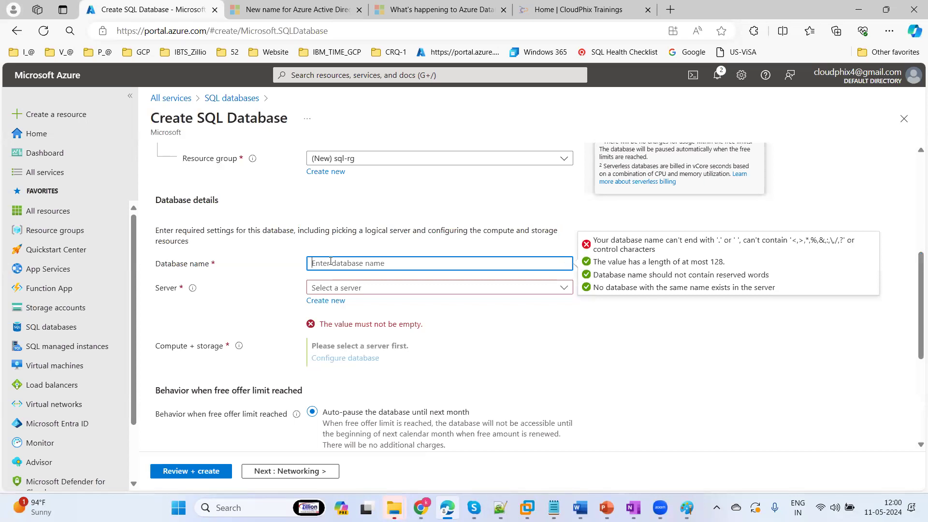
pyautogui.write('cp-de')
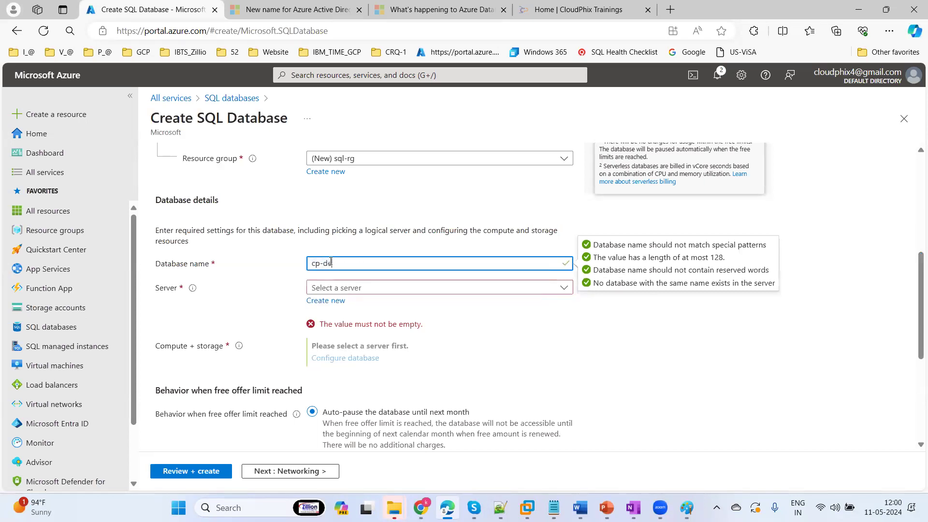
pyautogui.write('modb')
# Define new server cp-demo-sqlsrv-01 using SQL authentication with an admin login and password
pyautogui.click(335, 300)
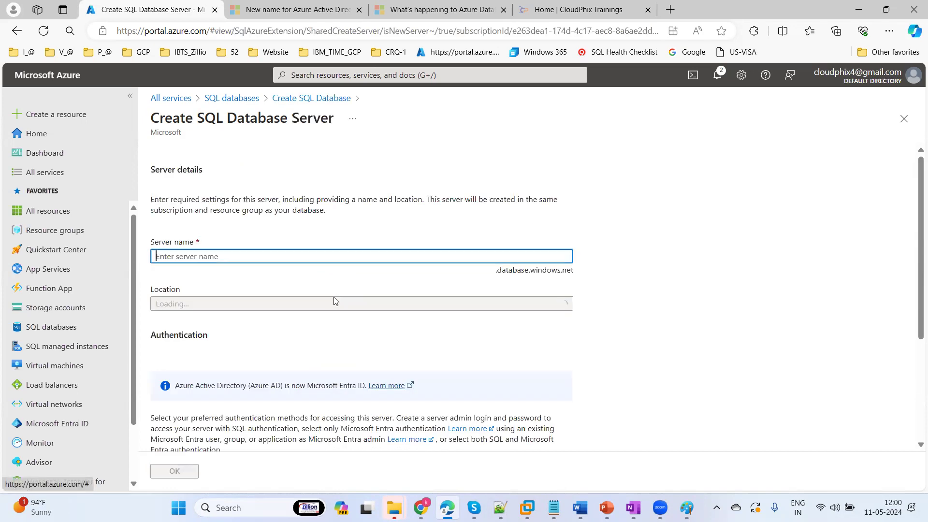
pyautogui.write('cp-demo')
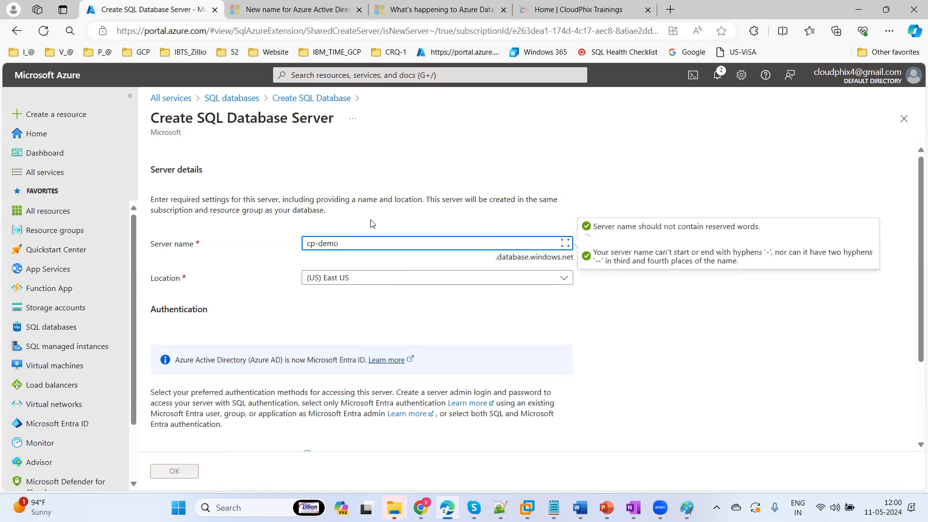
pyautogui.write('-sqlsrv-01')
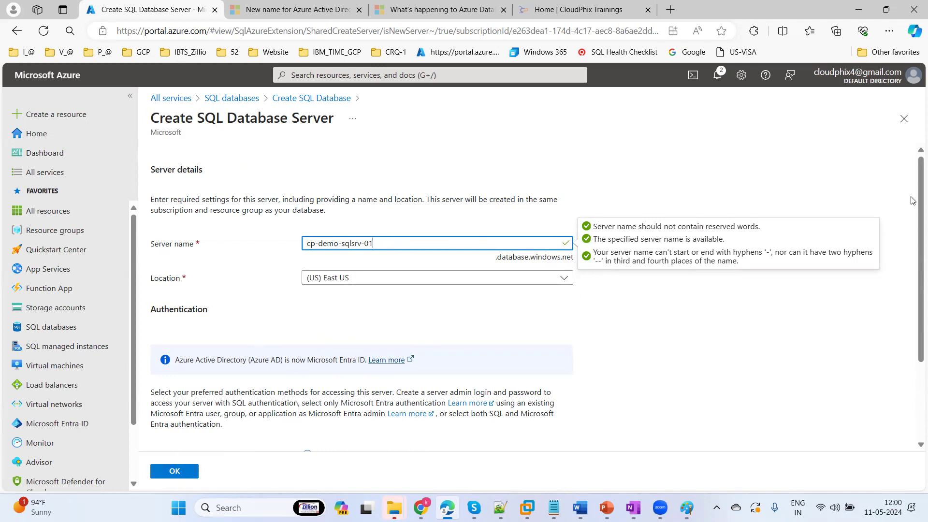
pyautogui.scroll(-2, 913, 167)
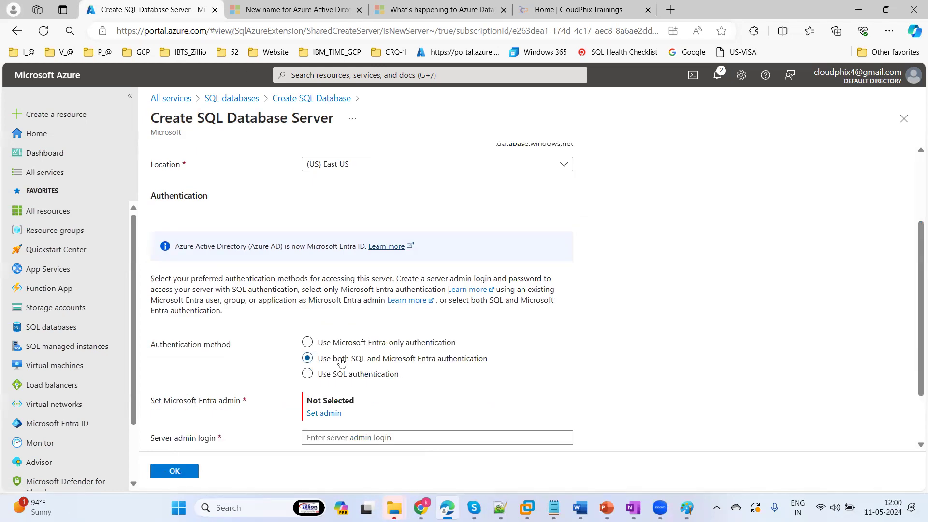
pyautogui.click(315, 379)
pyautogui.click(323, 404)
pyautogui.press('Tab')
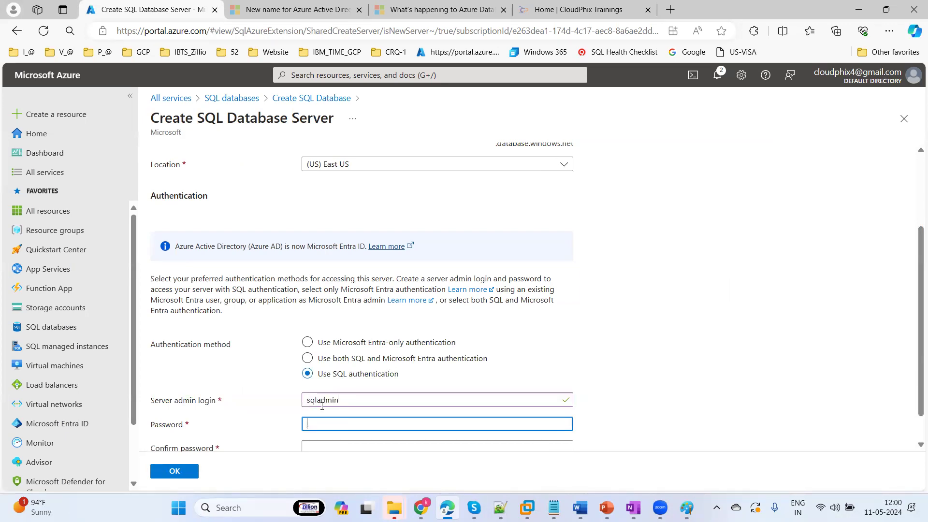
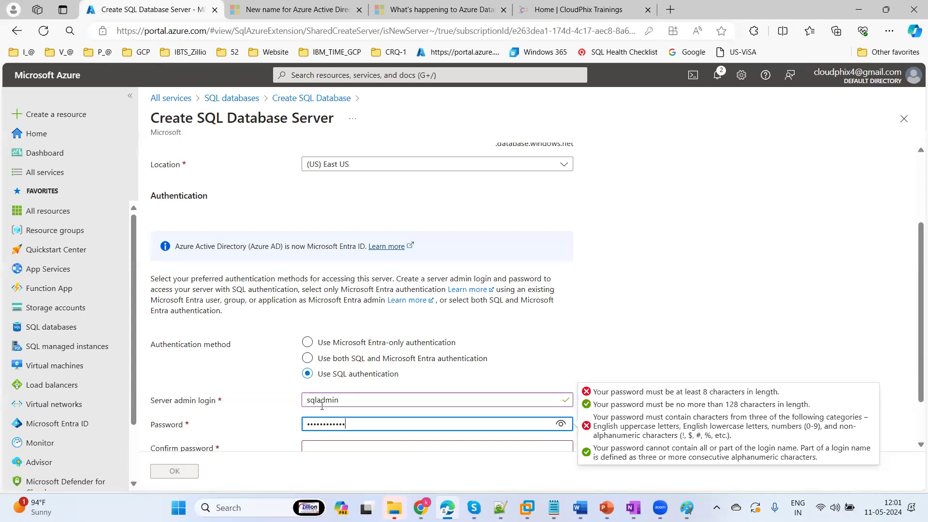
pyautogui.press('Tab')
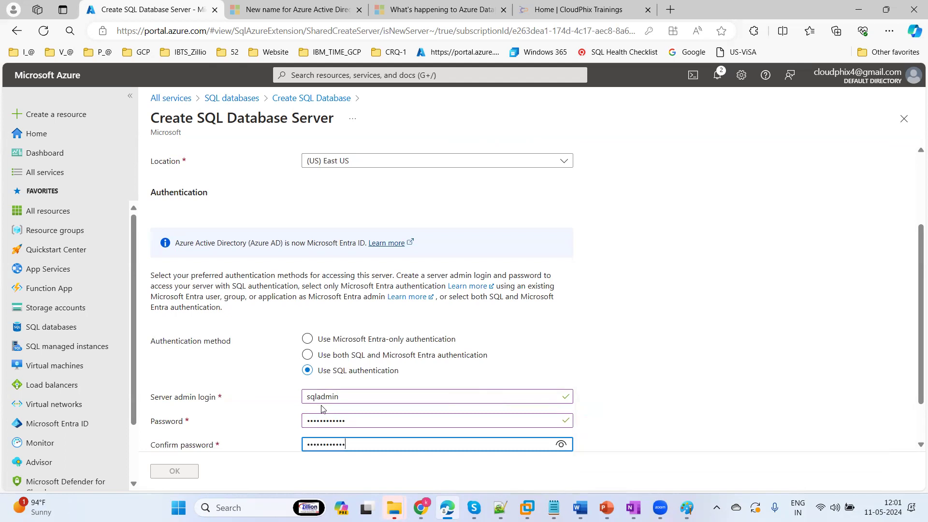
pyautogui.click(177, 471)
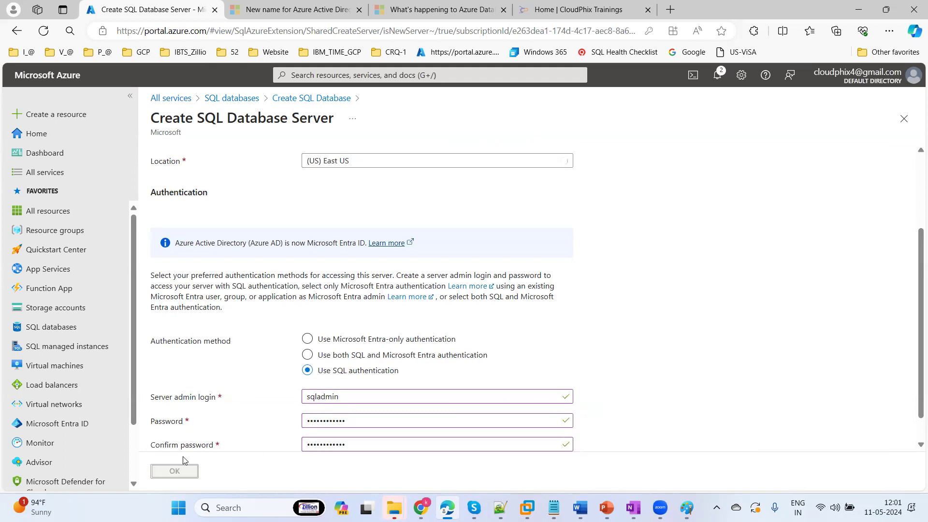
# Keep the new server and default Networking and Security settings, advancing to Additional settings
pyautogui.moveTo(915, 290); pyautogui.dragTo(913, 185)
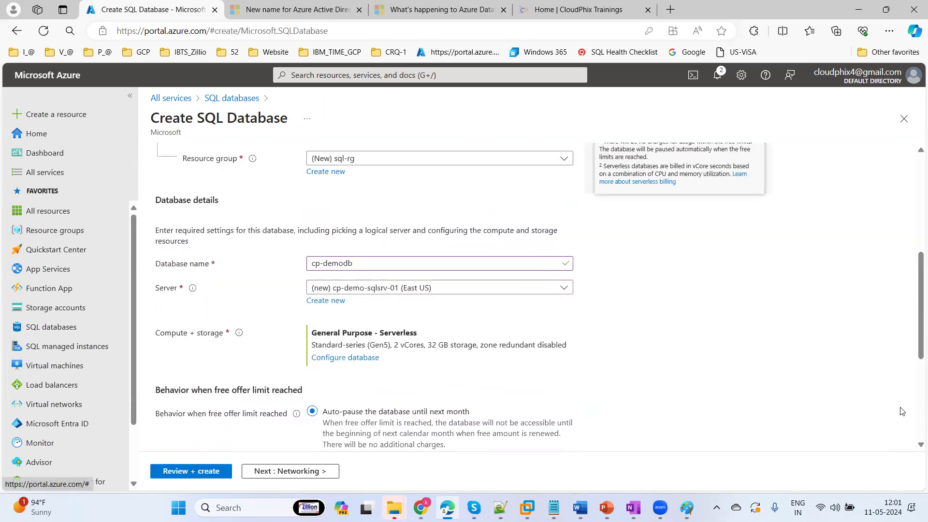
pyautogui.moveTo(915, 340); pyautogui.dragTo(908, 172)
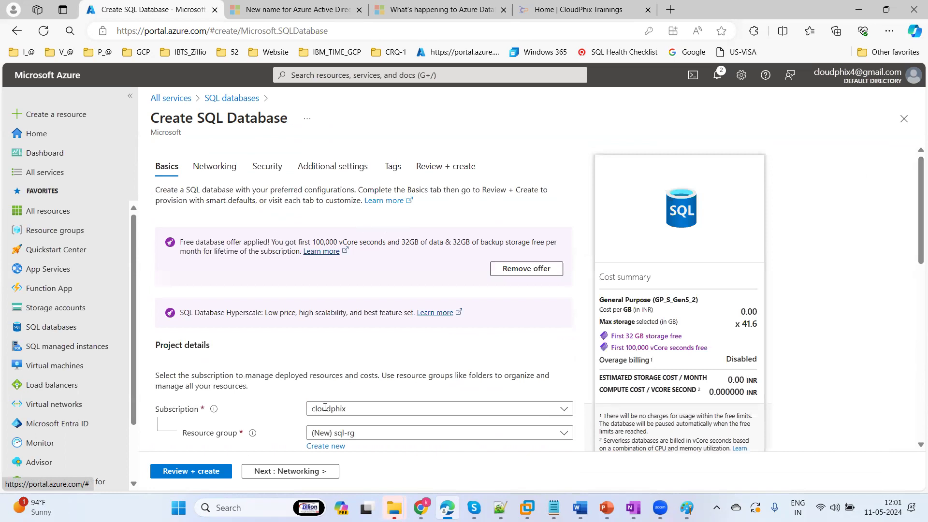
pyautogui.click(271, 472)
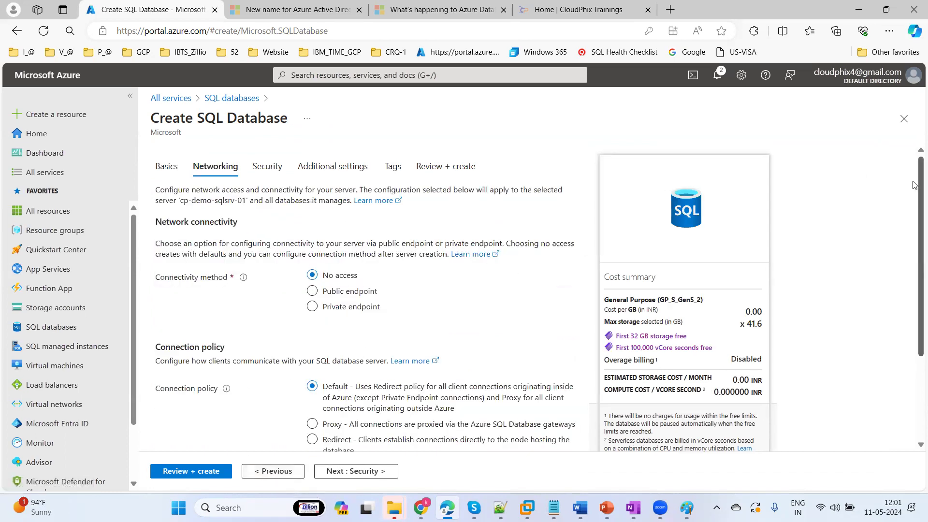
pyautogui.scroll(-5, 915, 185)
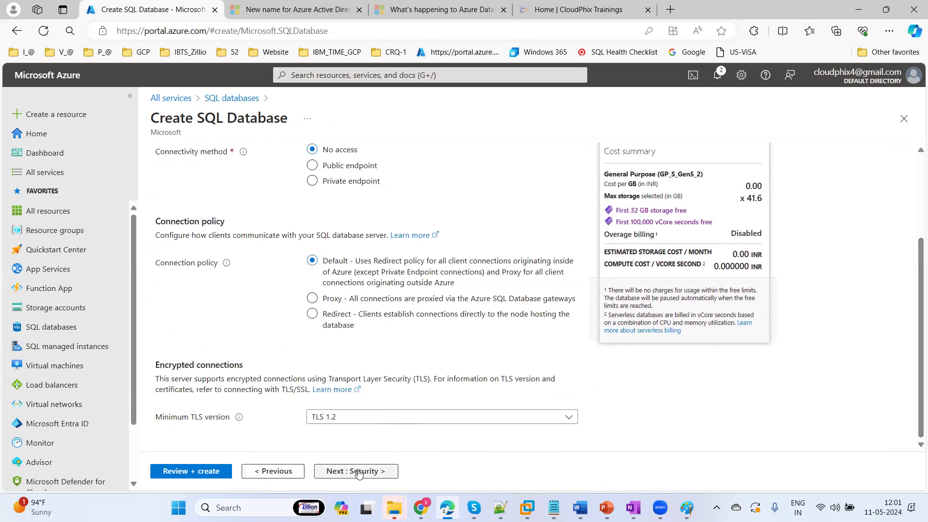
pyautogui.click(358, 471)
pyautogui.click(359, 472)
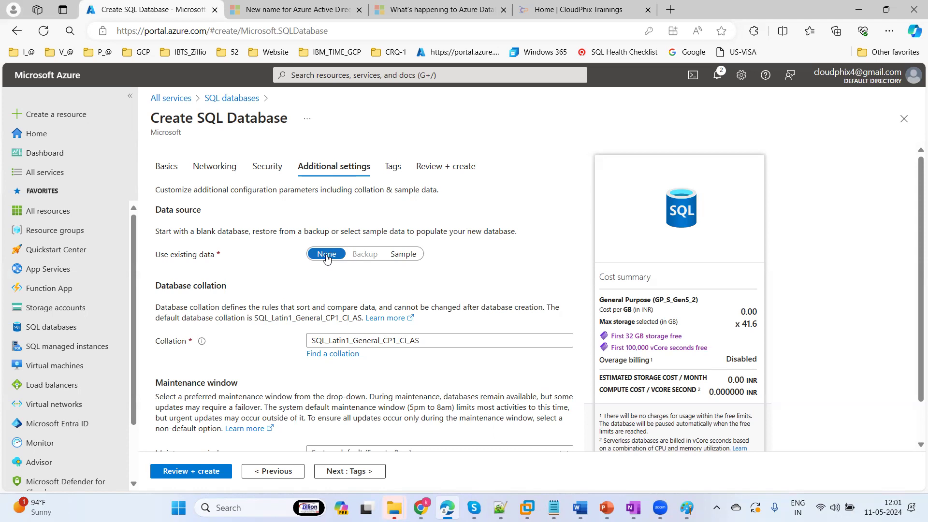
# Use the AdventureWorksLT sample as existing data, then advance through Tags to Review + create
pyautogui.click(407, 255)
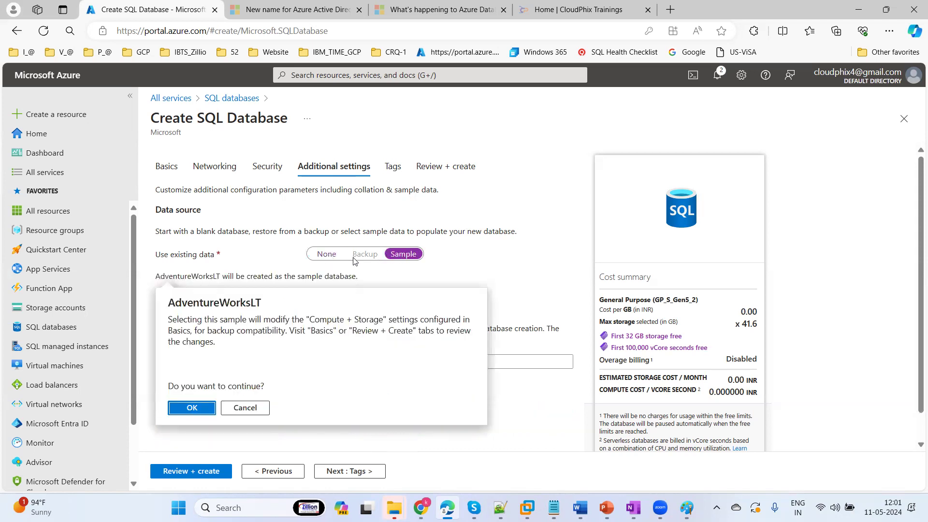
pyautogui.click(191, 407)
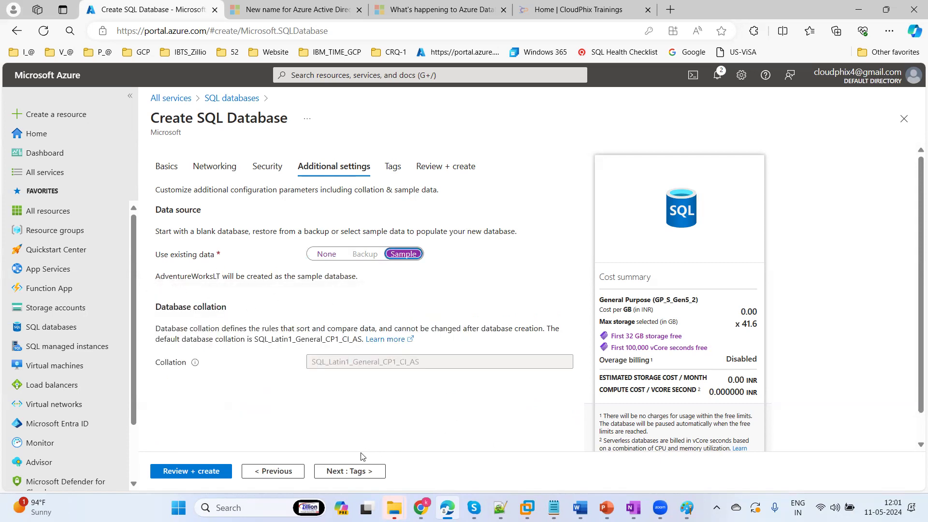
pyautogui.click(344, 472)
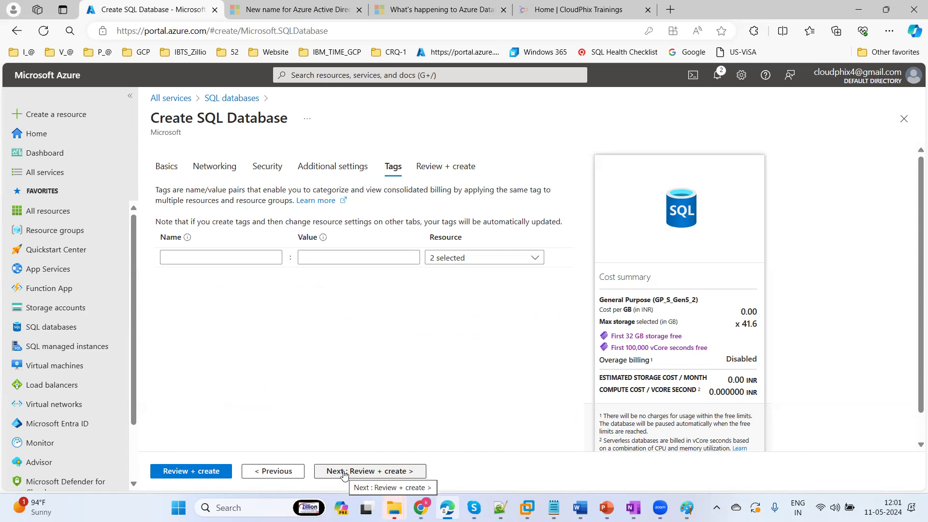
pyautogui.click(344, 472)
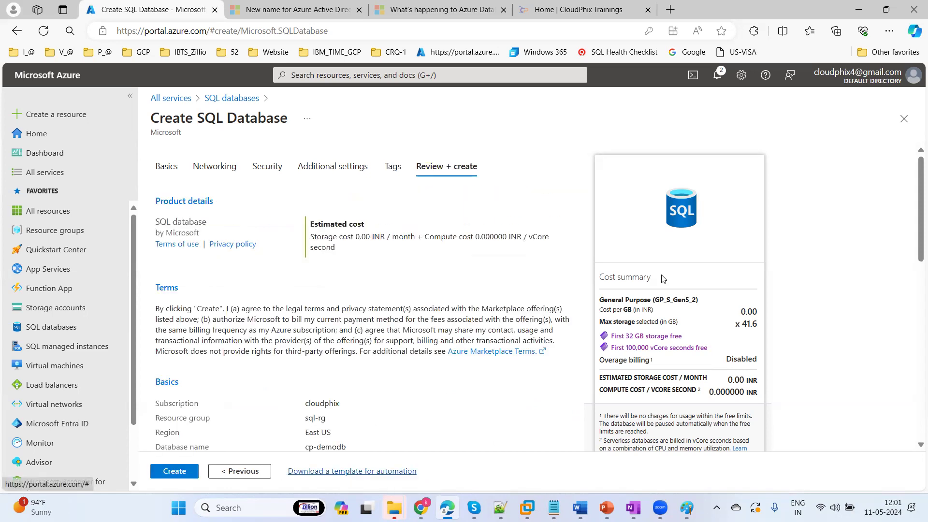
pyautogui.moveTo(915, 184); pyautogui.dragTo(914, 129)
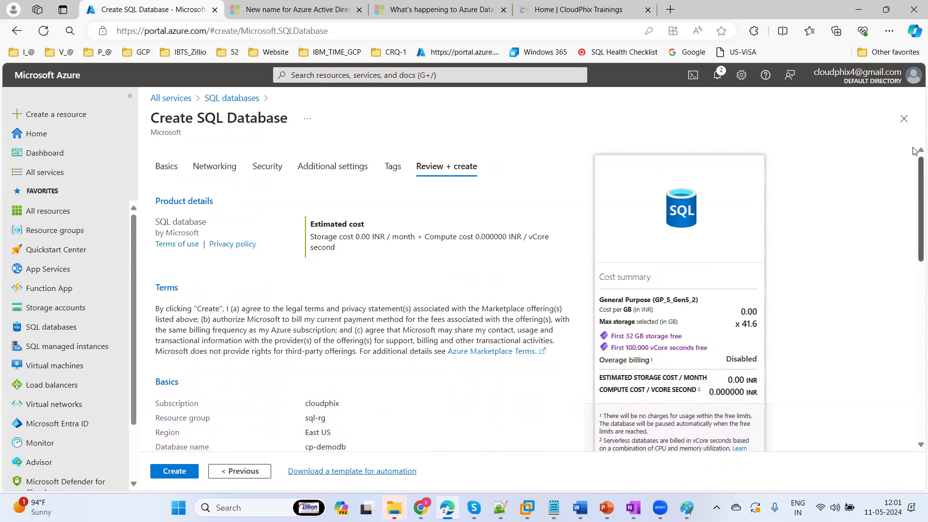
pyautogui.moveTo(914, 189); pyautogui.dragTo(915, 250)
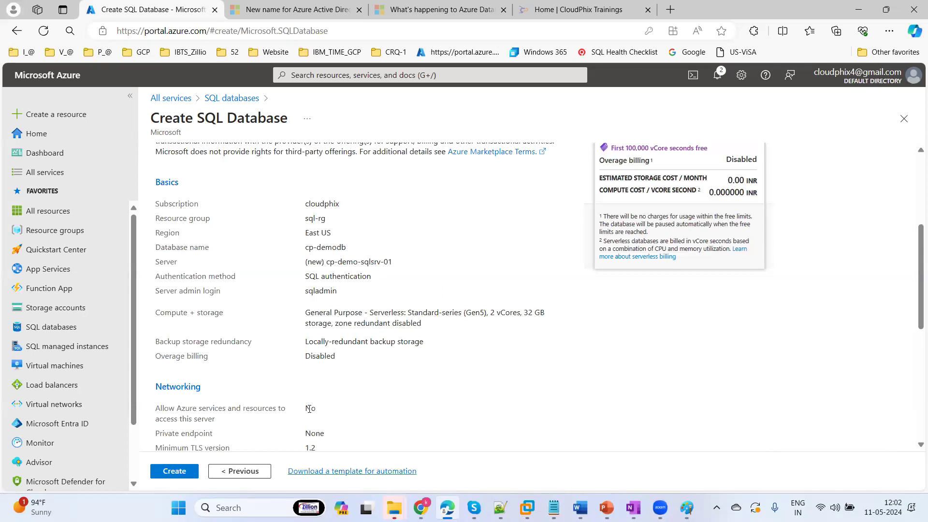
# Create cp-demodb and its server, then check the deployment in notifications
pyautogui.click(172, 471)
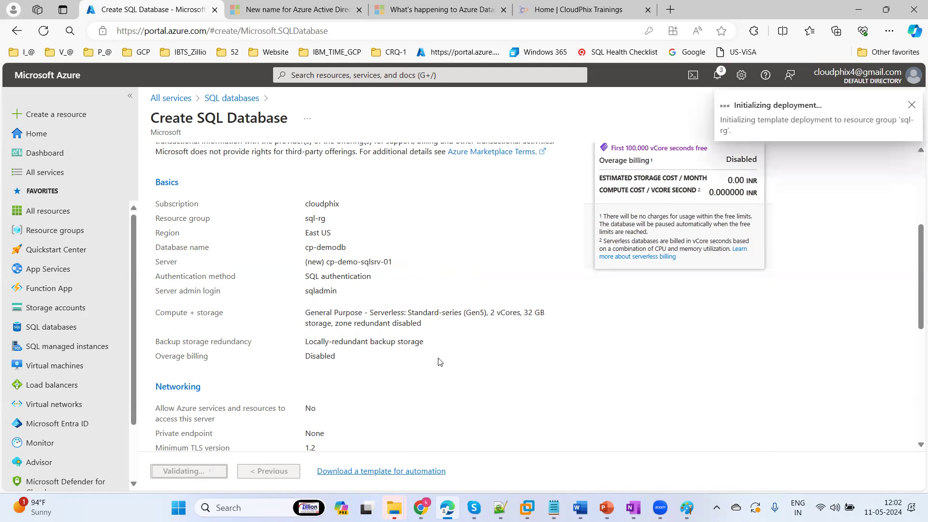
pyautogui.click(717, 75)
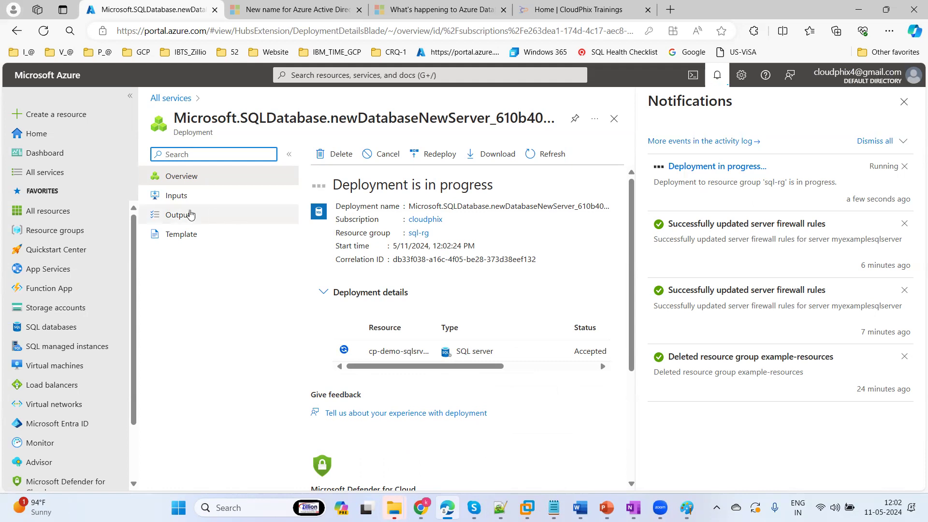
# View the sql-rg resource group's Deployments page showing the SQL database deploying
pyautogui.click(48, 234)
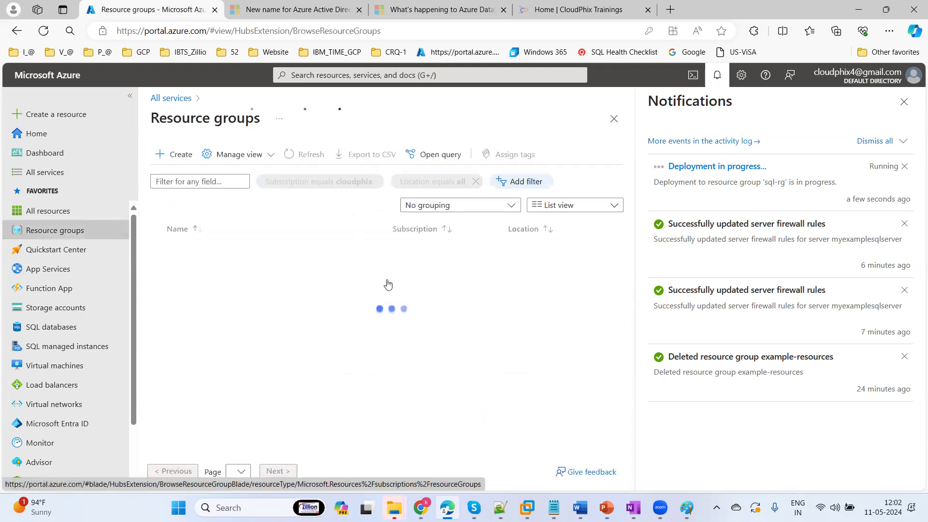
pyautogui.click(193, 270)
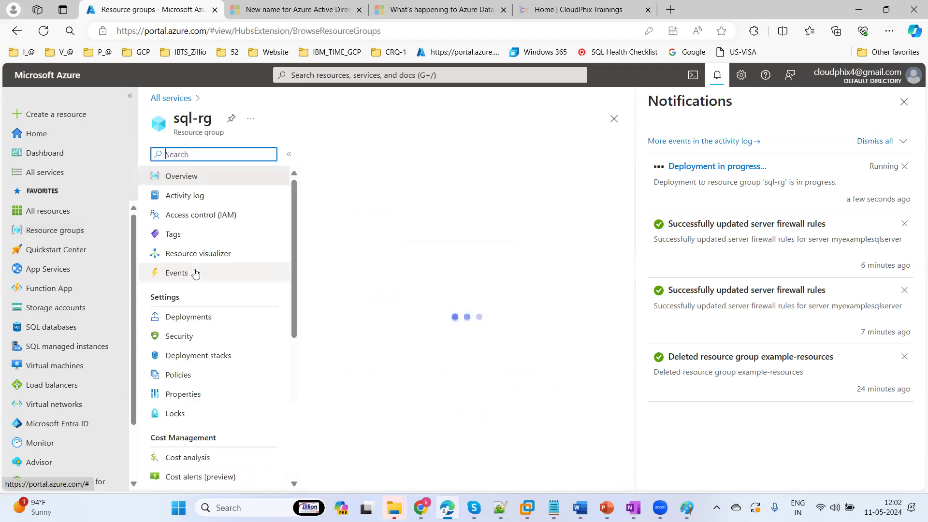
pyautogui.click(198, 320)
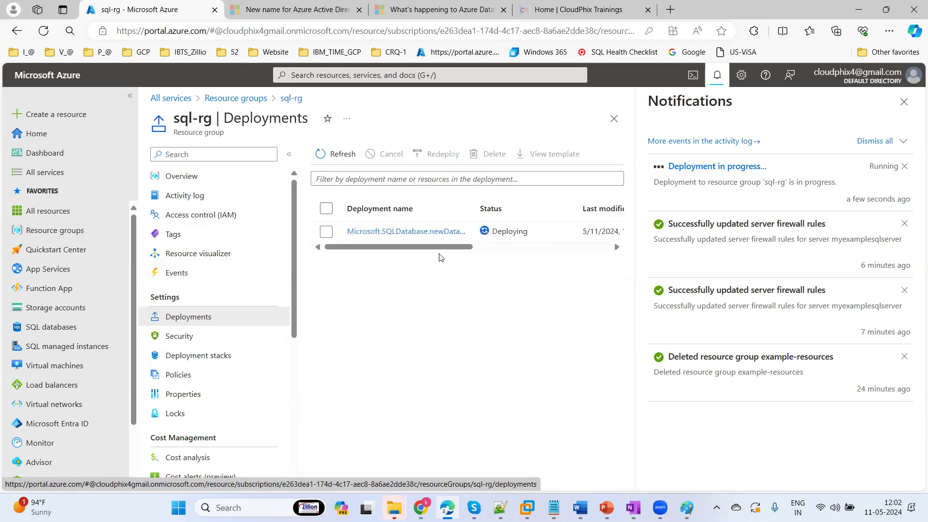
pyautogui.moveTo(461, 247)
pyautogui.mouseDown()
pyautogui.moveTo(485, 251)
pyautogui.moveTo(455, 251)
pyautogui.moveTo(467, 251)
pyautogui.mouseUp()
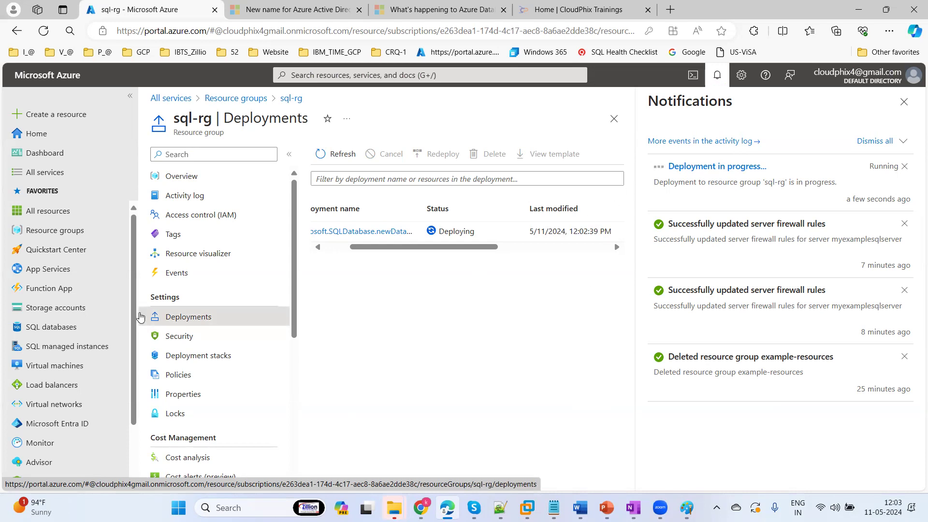
# From the empty SQL managed instances list, open the Create Azure SQL Managed Instance form
pyautogui.click(72, 346)
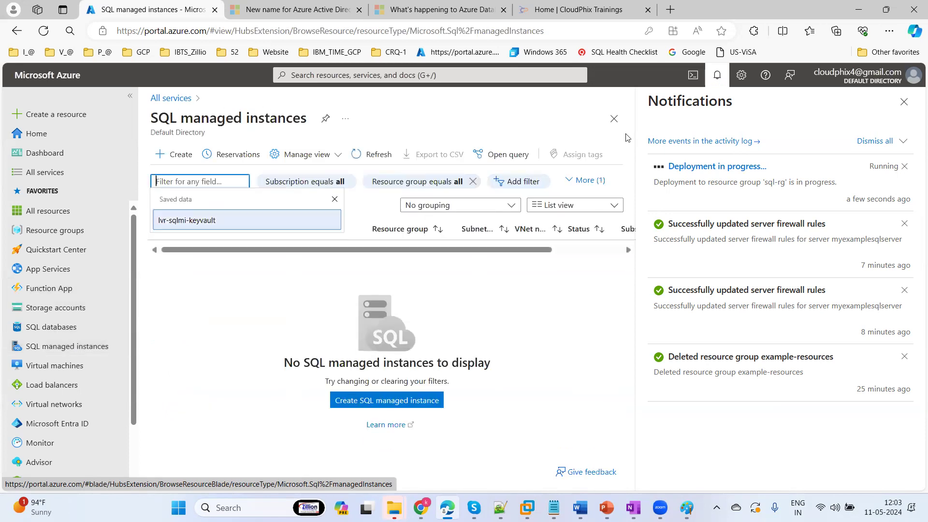
pyautogui.click(902, 105)
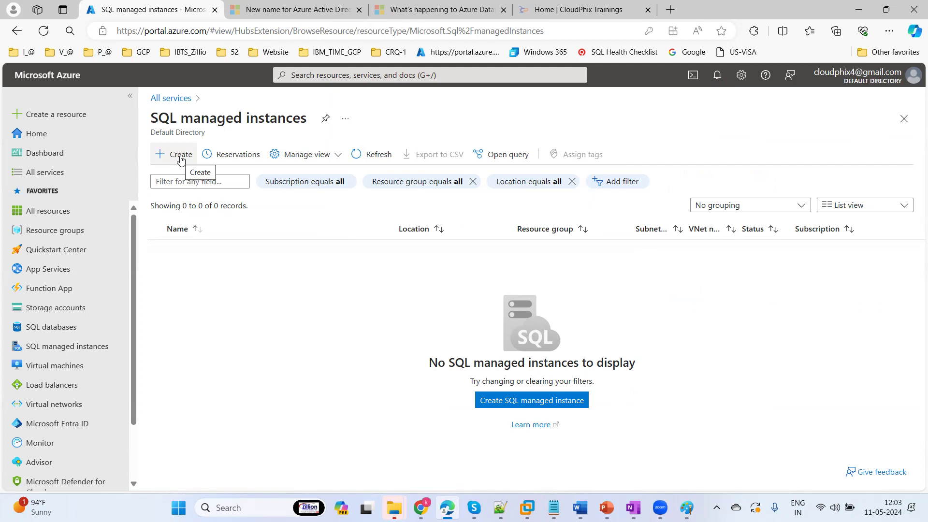
pyautogui.click(181, 161)
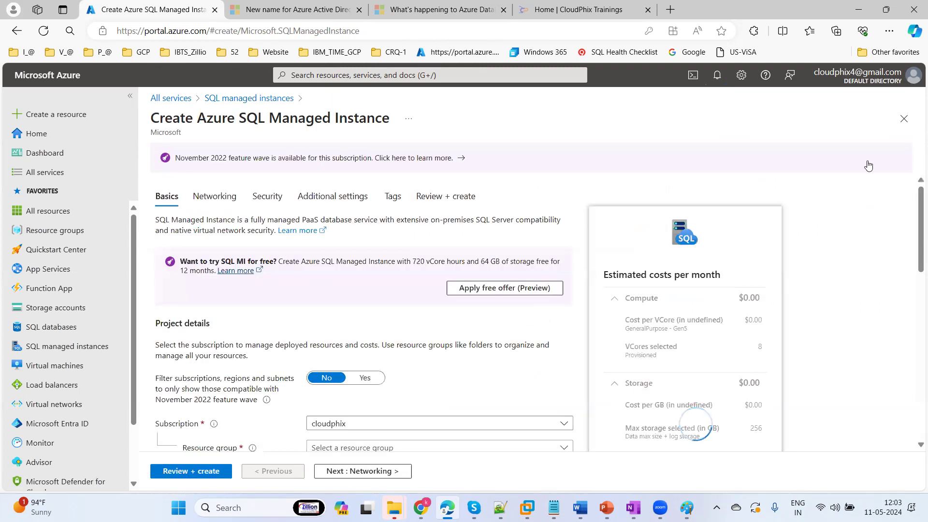
# Apply the free SQL managed instance offer (Preview)
pyautogui.scroll(-7, 914, 347)
pyautogui.scroll(-3, 915, 348)
pyautogui.scroll(10, 913, 290)
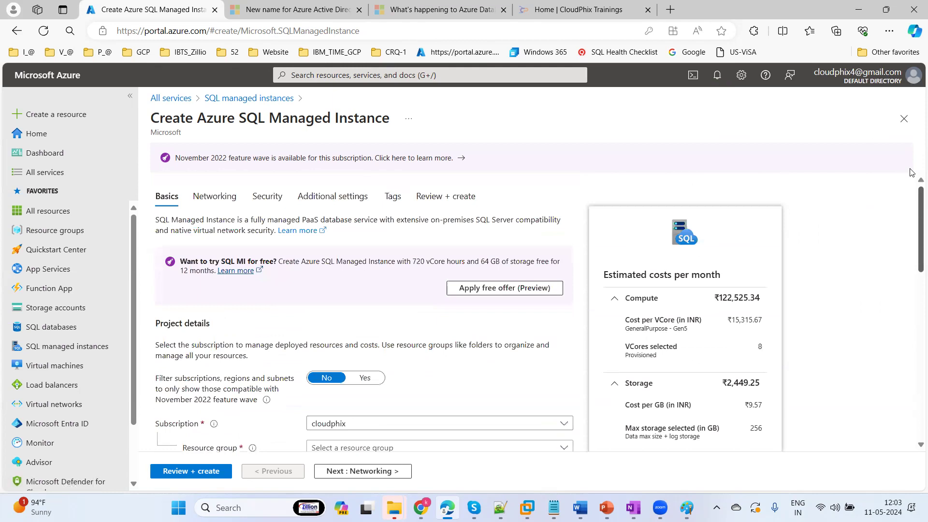
pyautogui.click(480, 288)
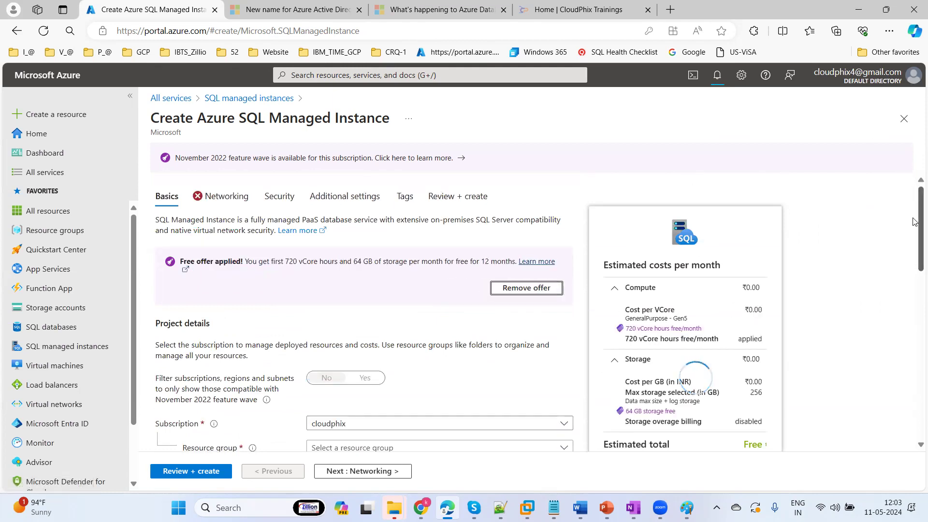
# Put the managed instance in resource group sql-rg with region (US) East US
pyautogui.scroll(-4, 915, 222)
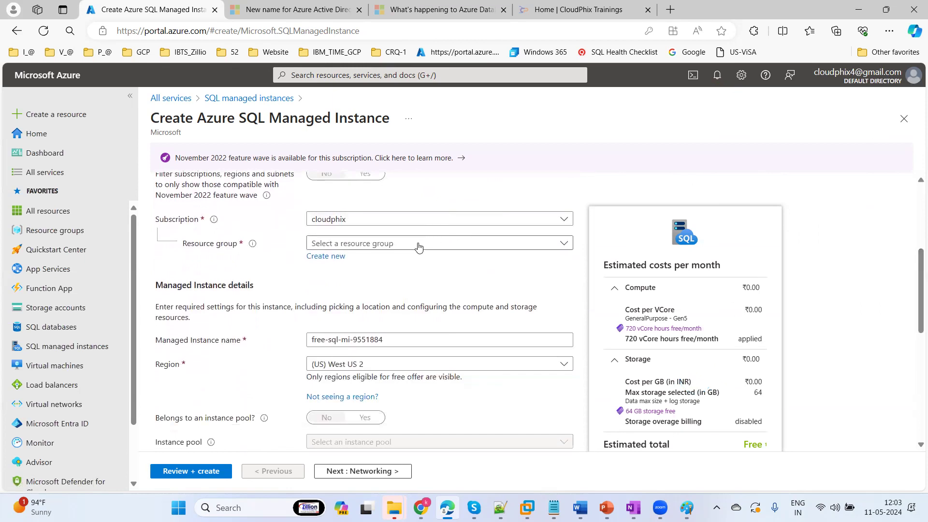
pyautogui.click(419, 247)
pyautogui.click(334, 305)
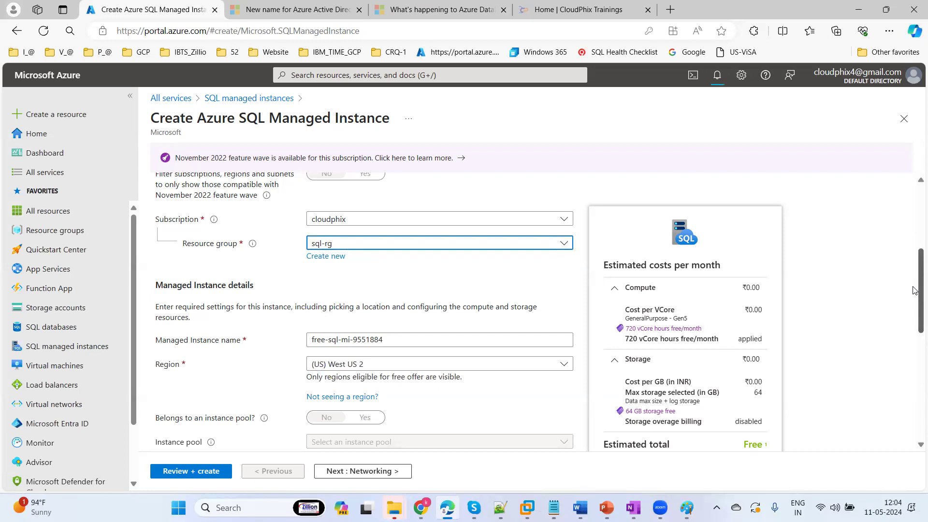
pyautogui.moveTo(914, 285); pyautogui.dragTo(914, 318)
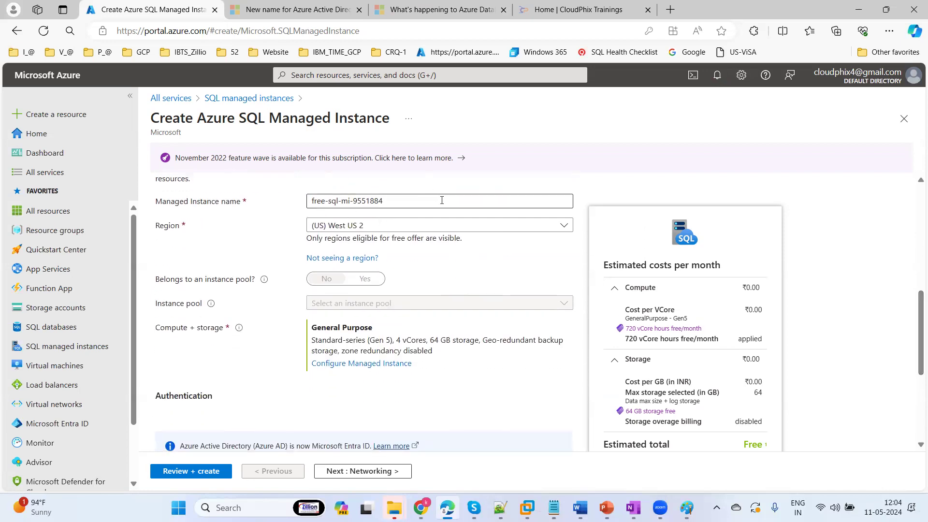
pyautogui.click(353, 228)
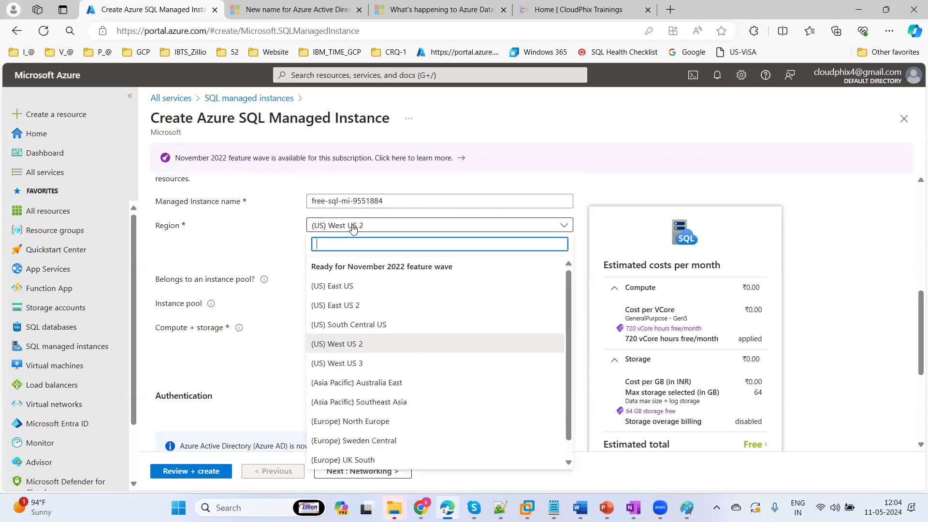
pyautogui.click(353, 288)
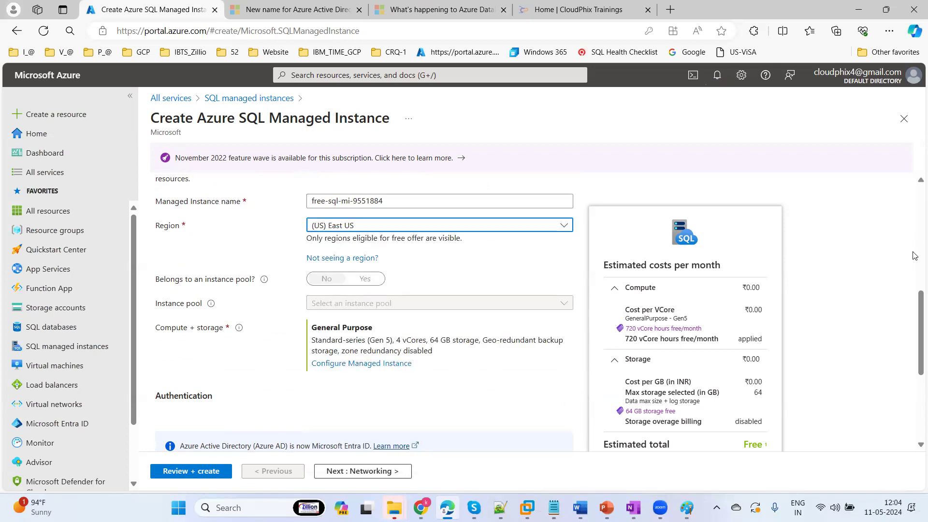
pyautogui.moveTo(914, 309); pyautogui.dragTo(914, 400)
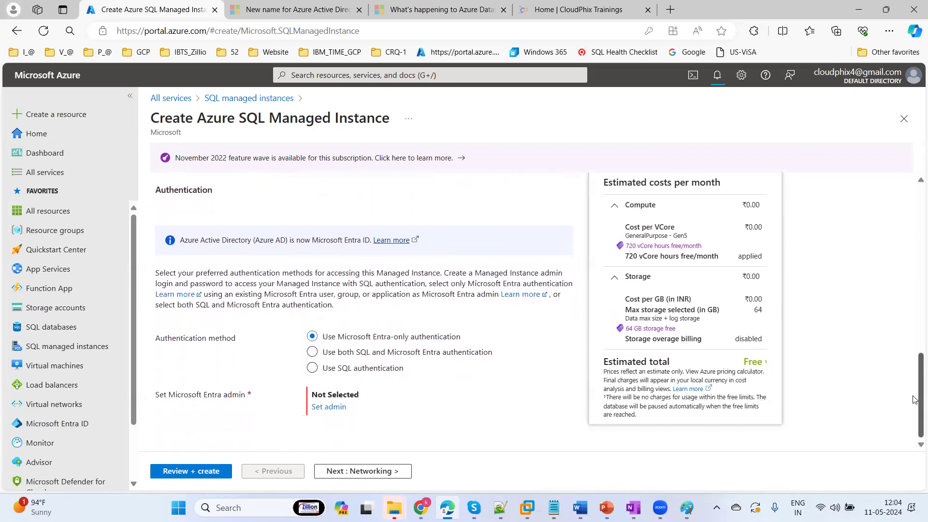
# Use SQL authentication with an admin login and a valid, confirmed password
pyautogui.click(335, 372)
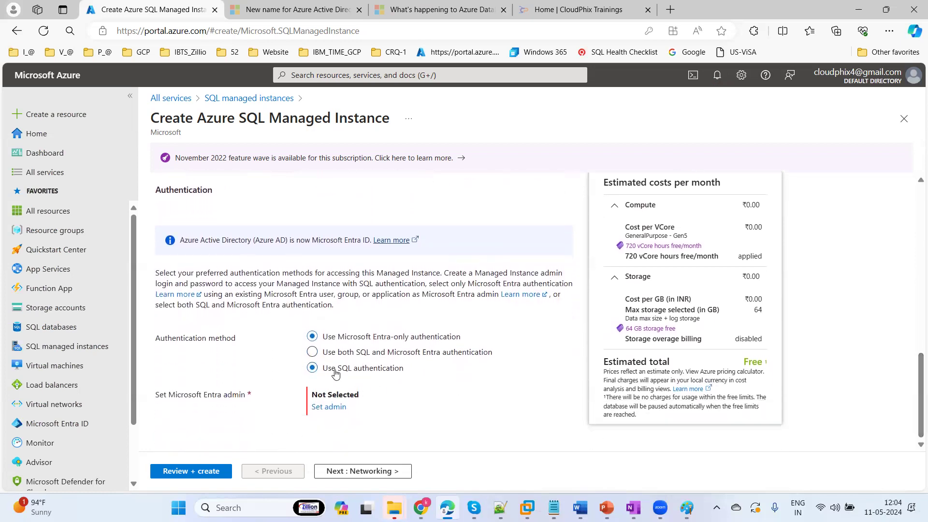
pyautogui.click(360, 392)
pyautogui.write('sqladmin')
pyautogui.press('Tab')
pyautogui.write('Pa')
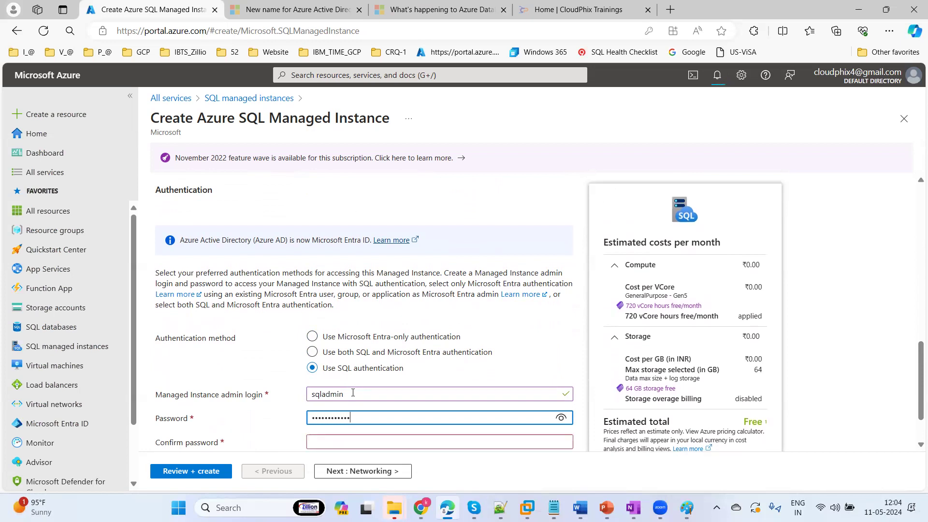
pyautogui.press('Tab')
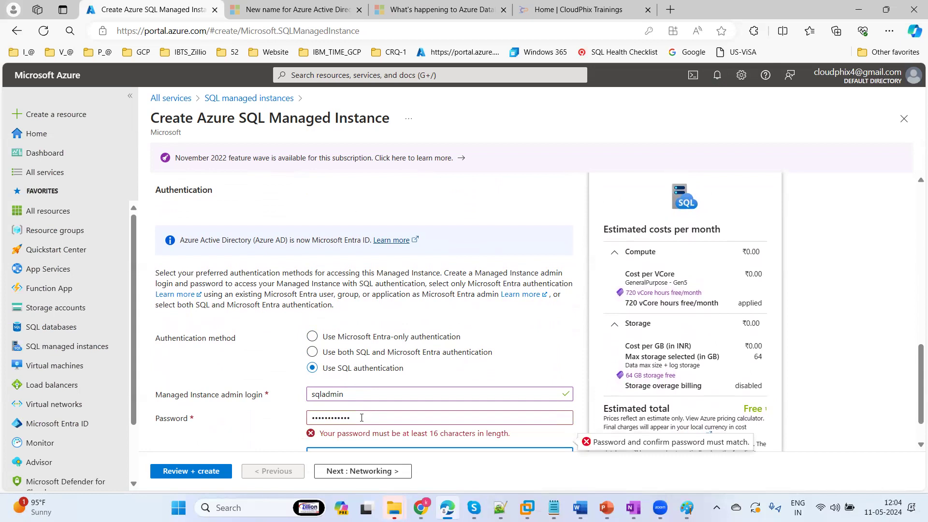
pyautogui.click(362, 418)
pyautogui.hotkey('ctrl', 'a')
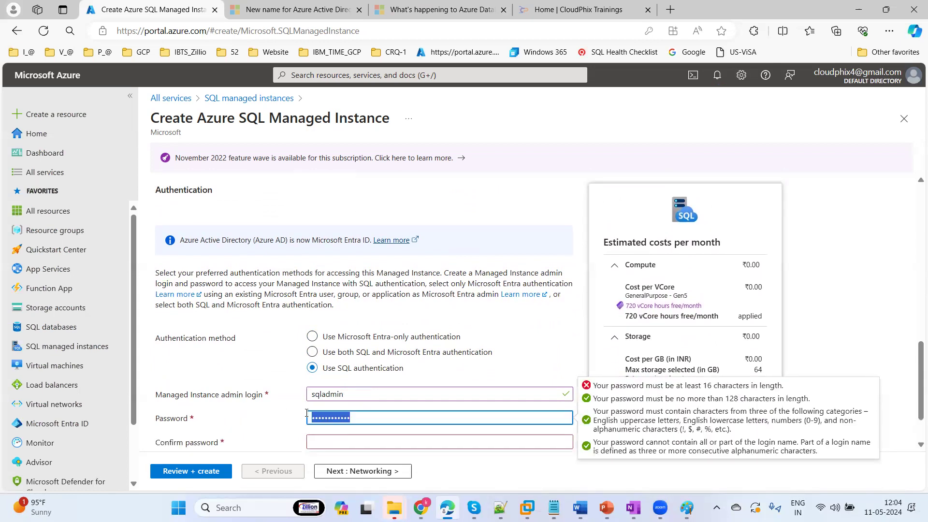
pyautogui.write('Pa•••••••••••••')
pyautogui.press('Tab')
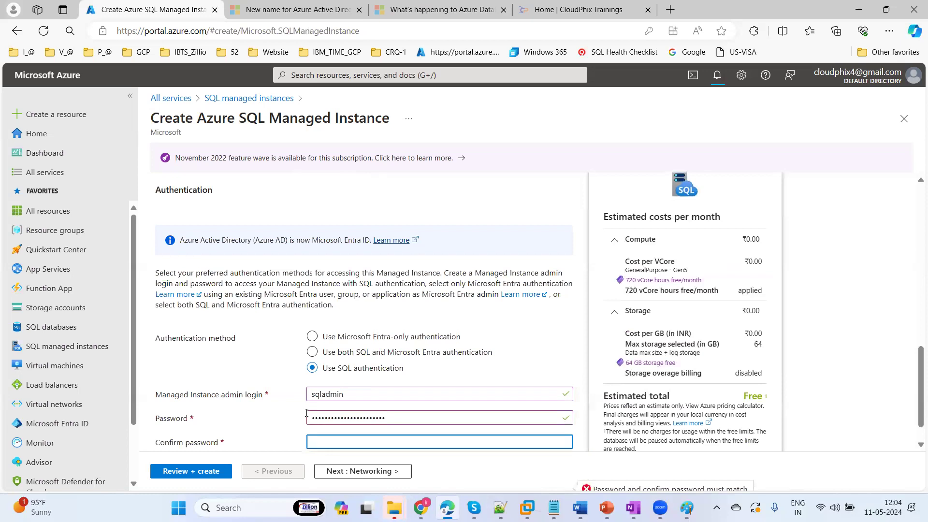
pyautogui.write('••')
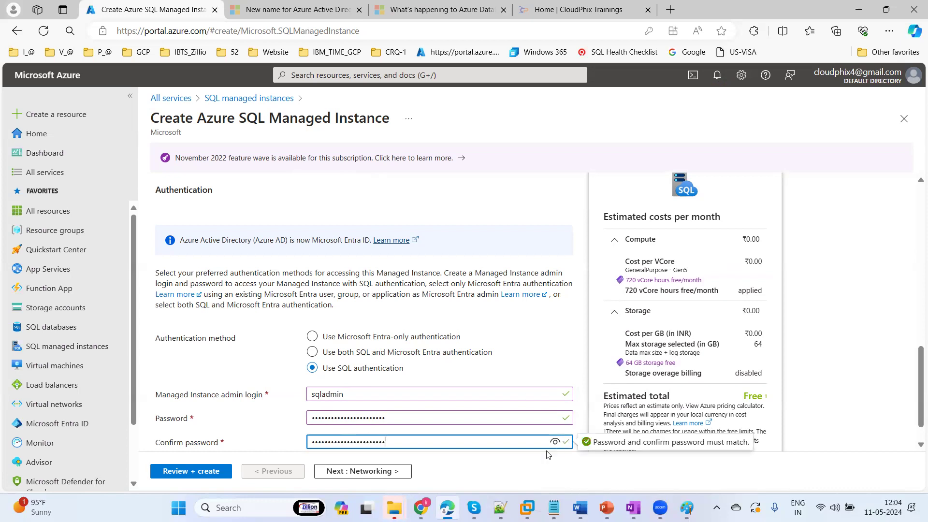
pyautogui.click(484, 471)
# Advance through Networking, Security, Additional settings and Tags to the Review + create summary
pyautogui.click(370, 471)
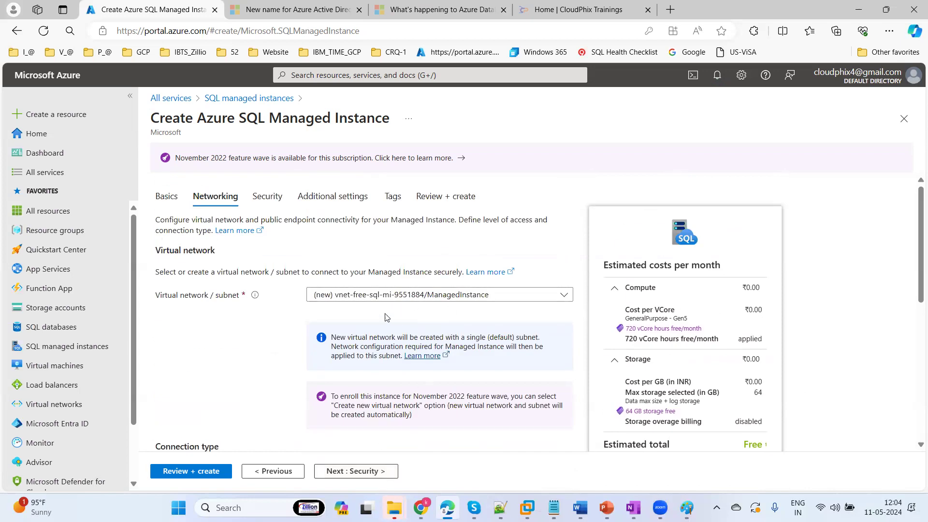
pyautogui.click(353, 473)
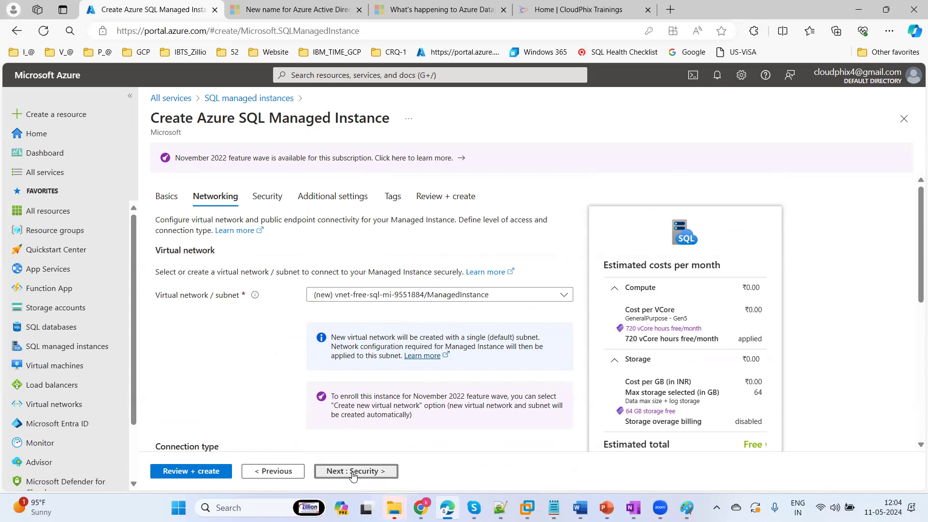
pyautogui.click(353, 472)
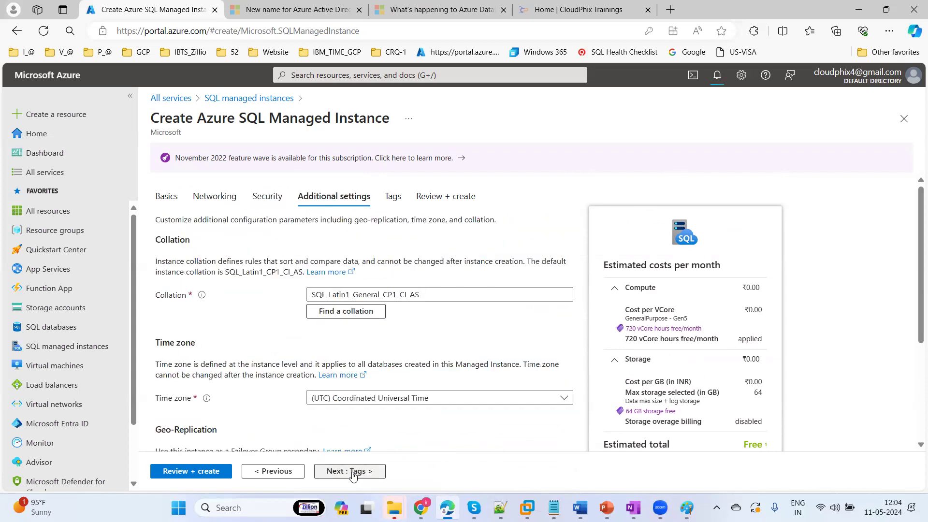
pyautogui.click(353, 471)
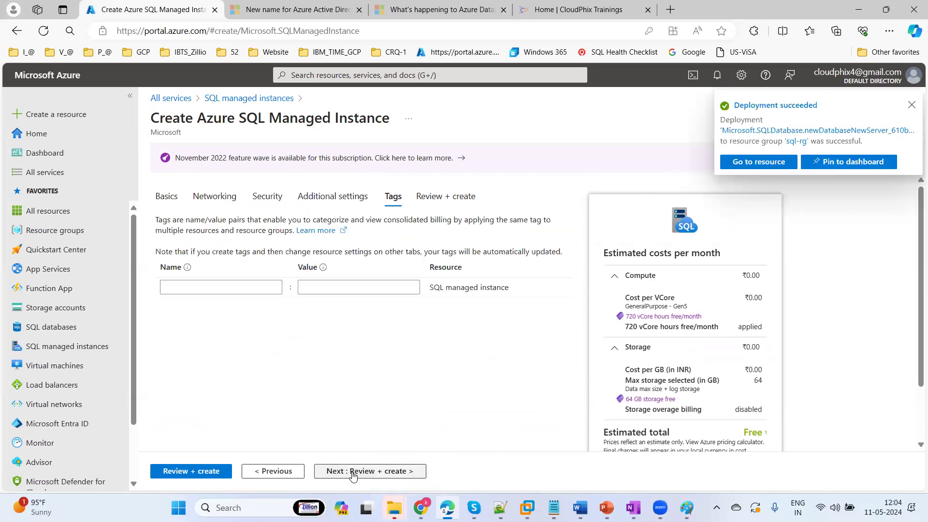
pyautogui.click(353, 471)
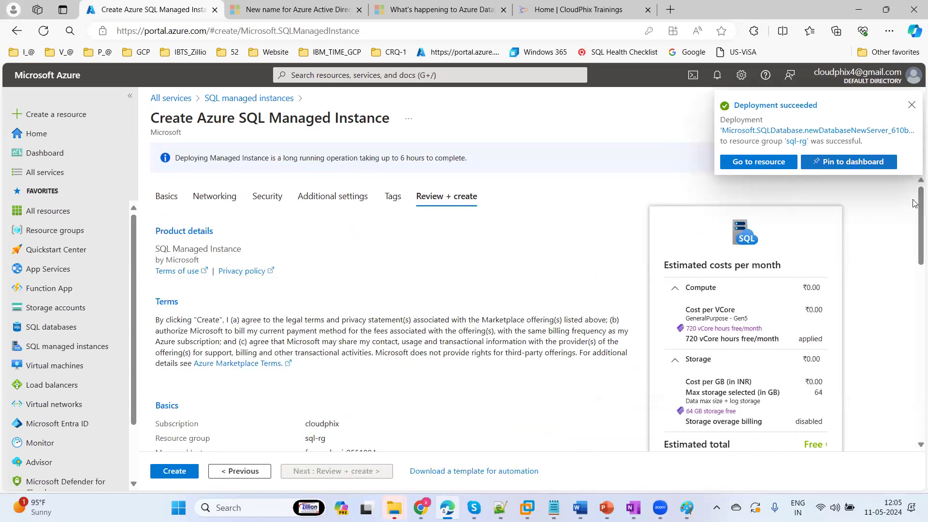
pyautogui.scroll(-10, 915, 242)
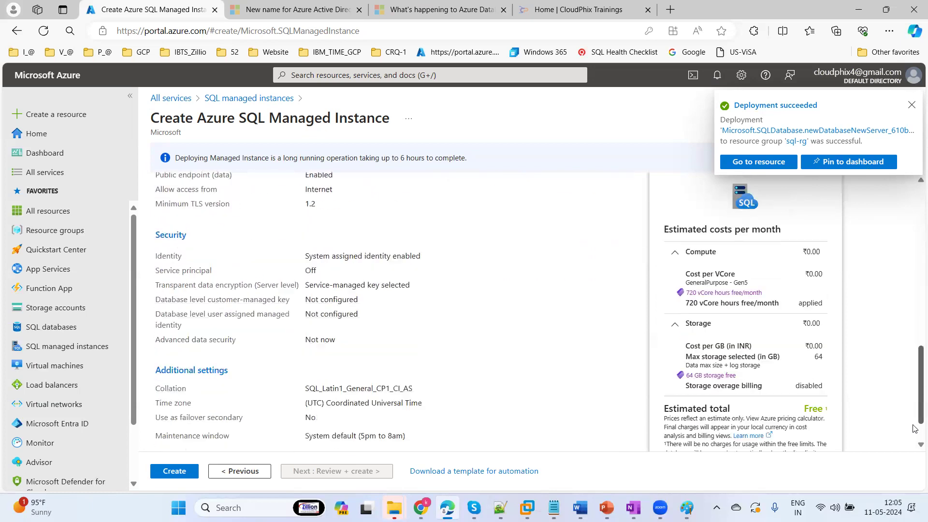
pyautogui.moveTo(915, 439); pyautogui.dragTo(915, 185)
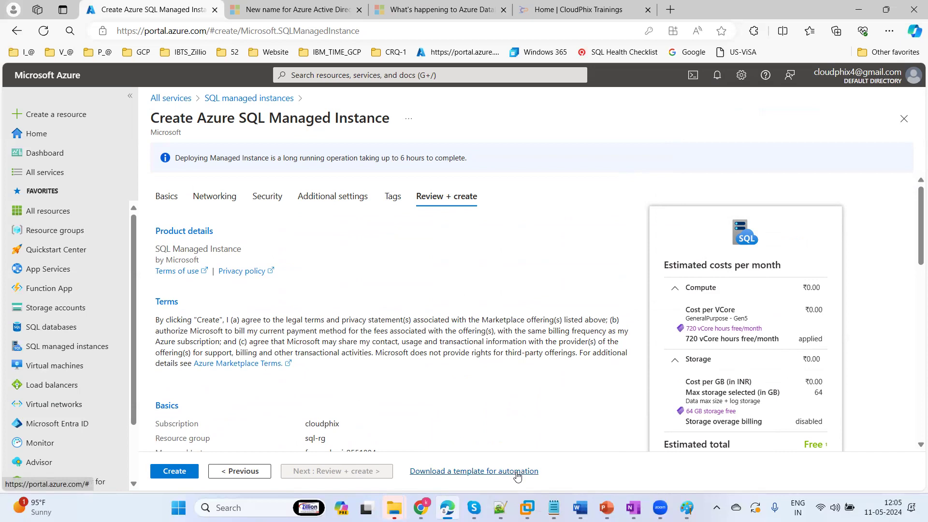
# Download the managed instance deployment template and return to the review page's deployment-time note
pyautogui.click(517, 476)
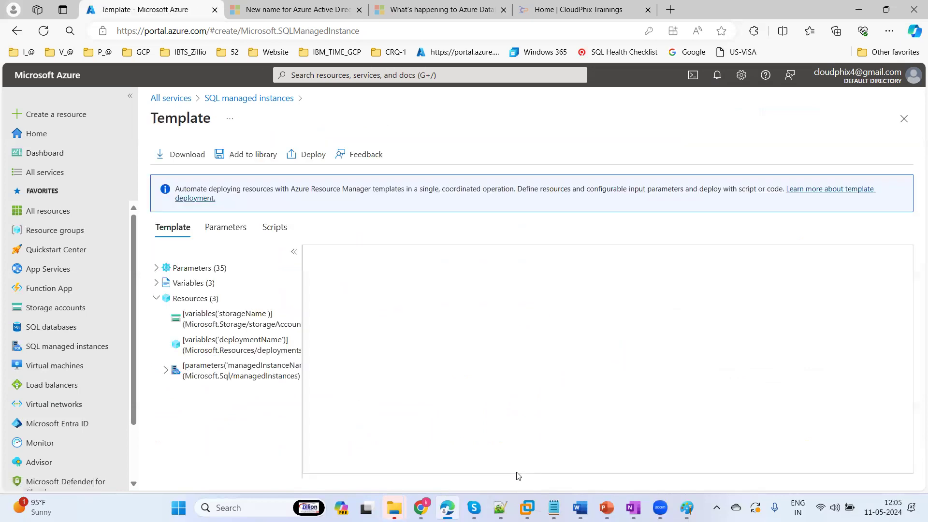
pyautogui.click(188, 156)
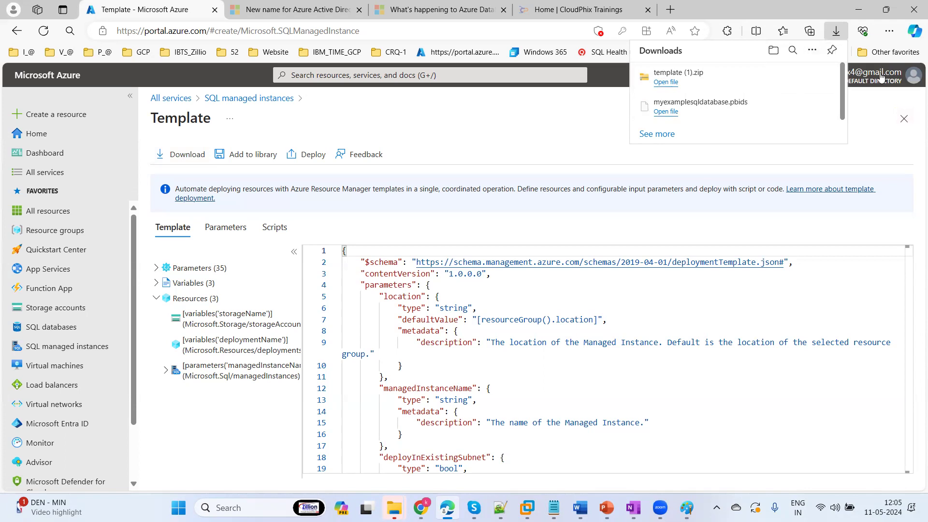
pyautogui.click(904, 119)
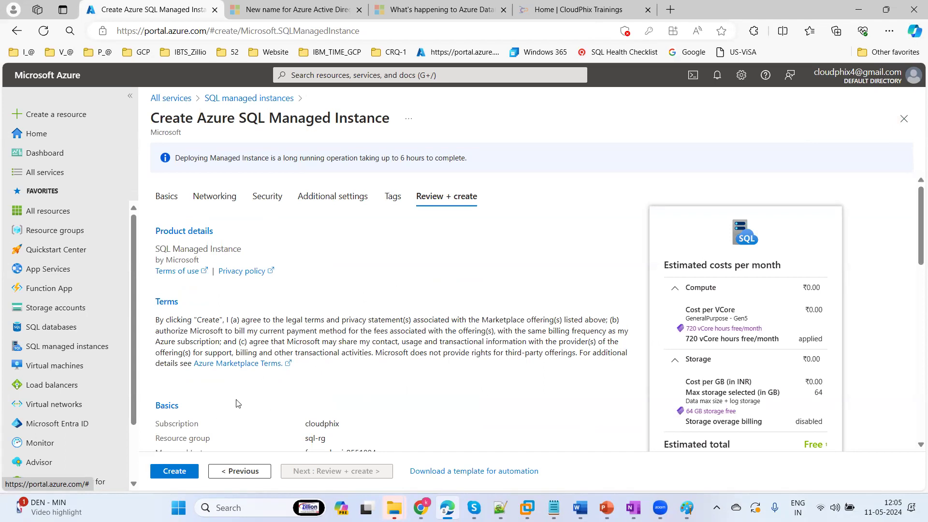
pyautogui.moveTo(233, 159); pyautogui.dragTo(499, 168)
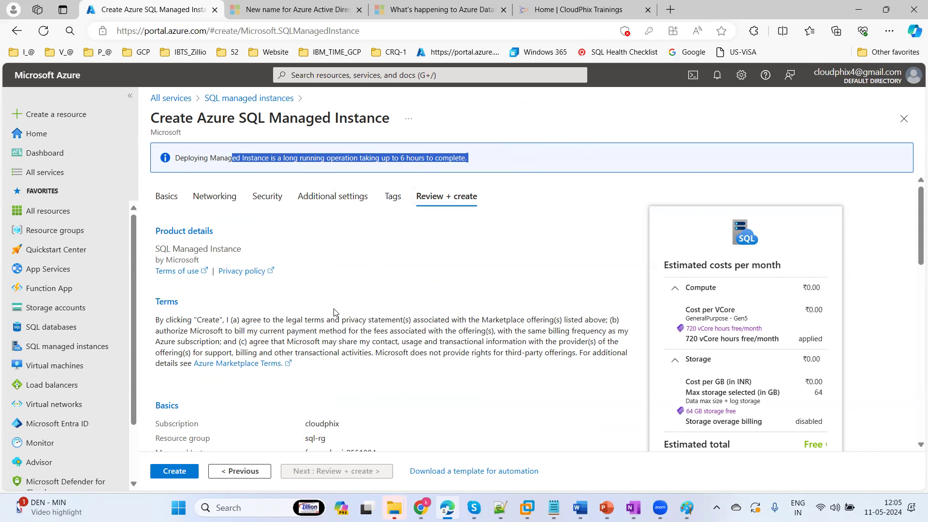
# Open the succeeded deployment from notifications, discarding the unsaved creation form
pyautogui.click(717, 79)
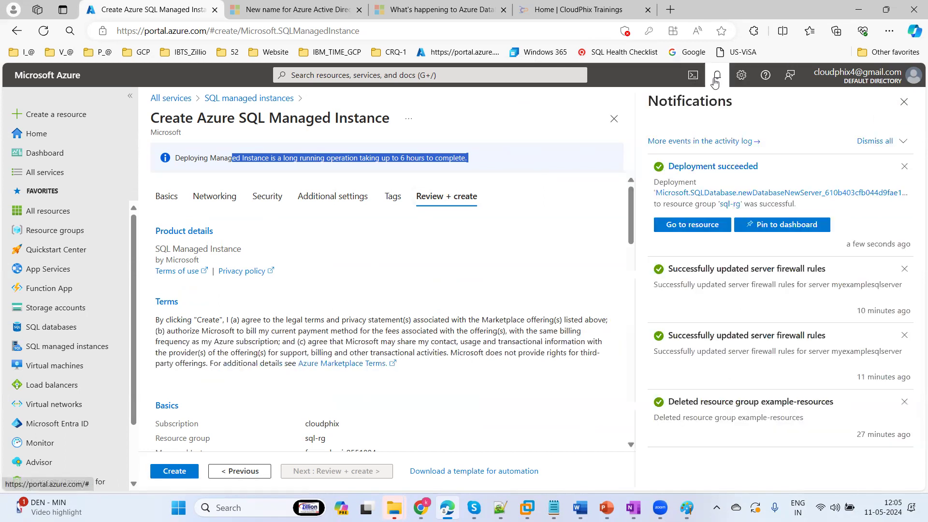
pyautogui.click(689, 170)
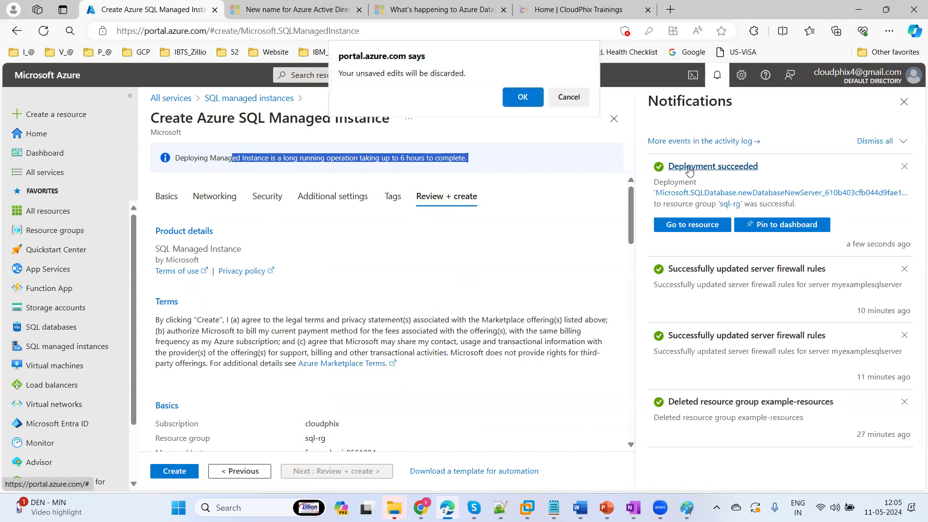
pyautogui.click(520, 101)
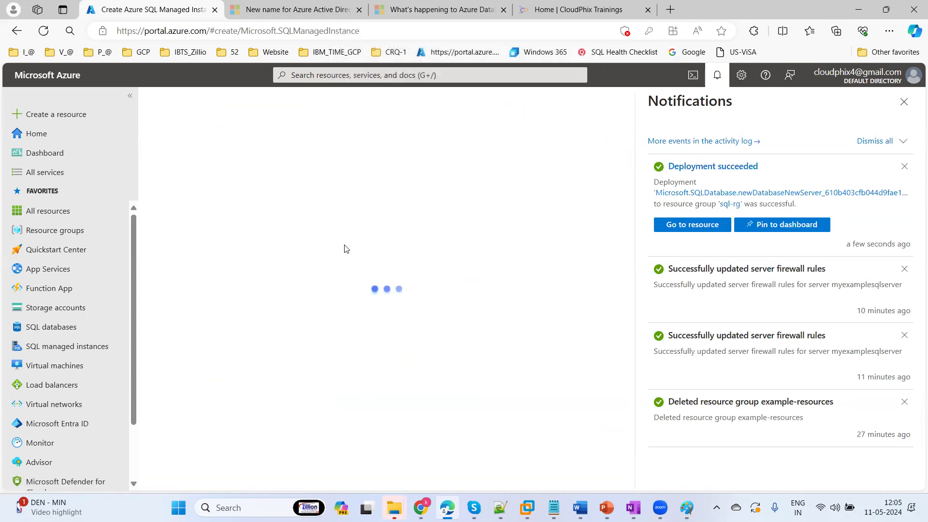
pyautogui.click(902, 109)
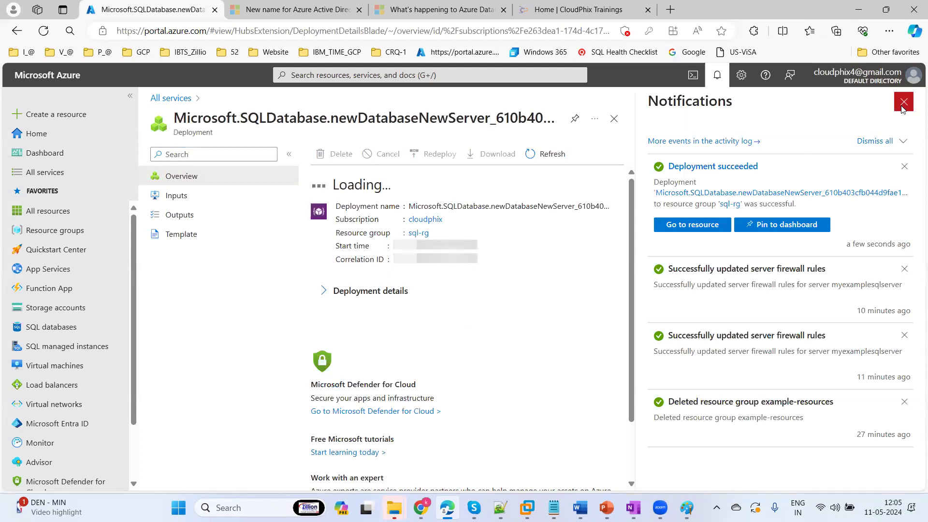
# Open cp-demodb in sql-rg and copy its server address cp-demo-sqlsrv-01.database.windows.net
pyautogui.click(60, 232)
pyautogui.click(192, 270)
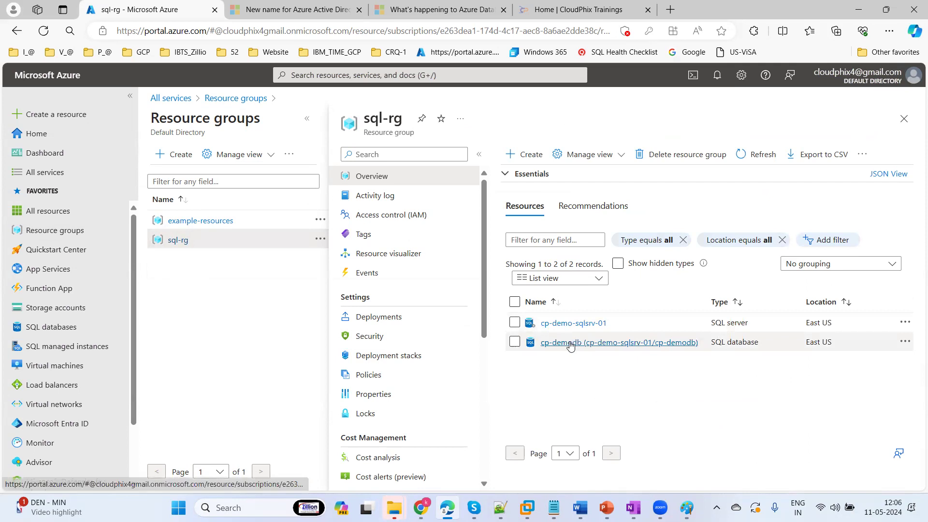
pyautogui.click(575, 343)
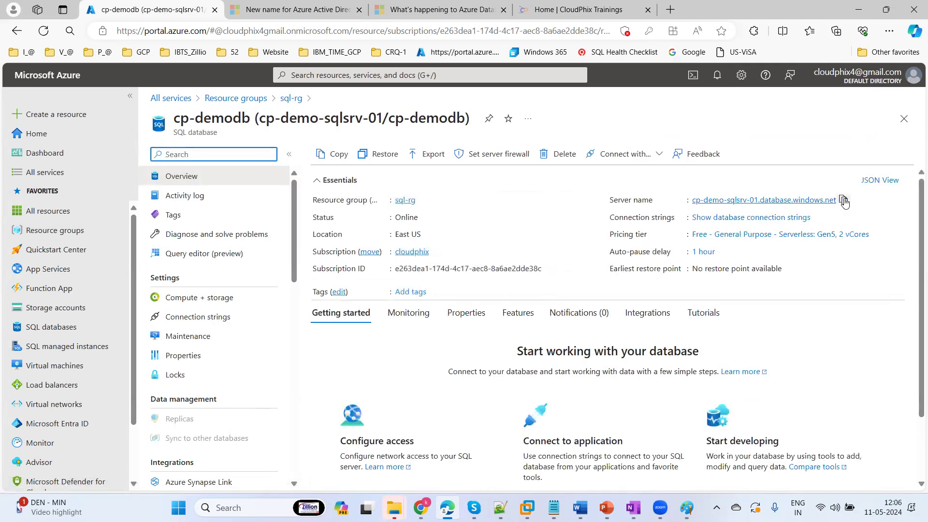
pyautogui.click(844, 202)
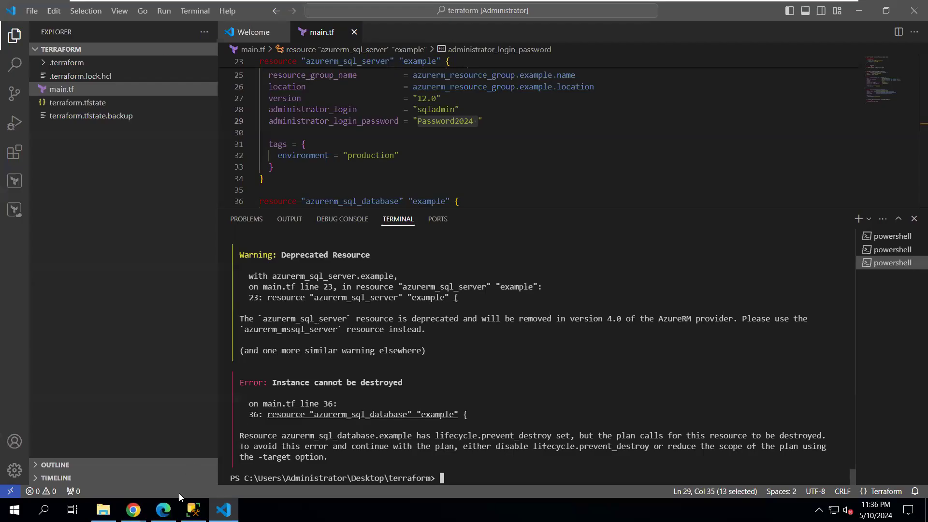
# In SSMS, attempt a Database Engine login to the pasted server address with the account password
pyautogui.click(194, 510)
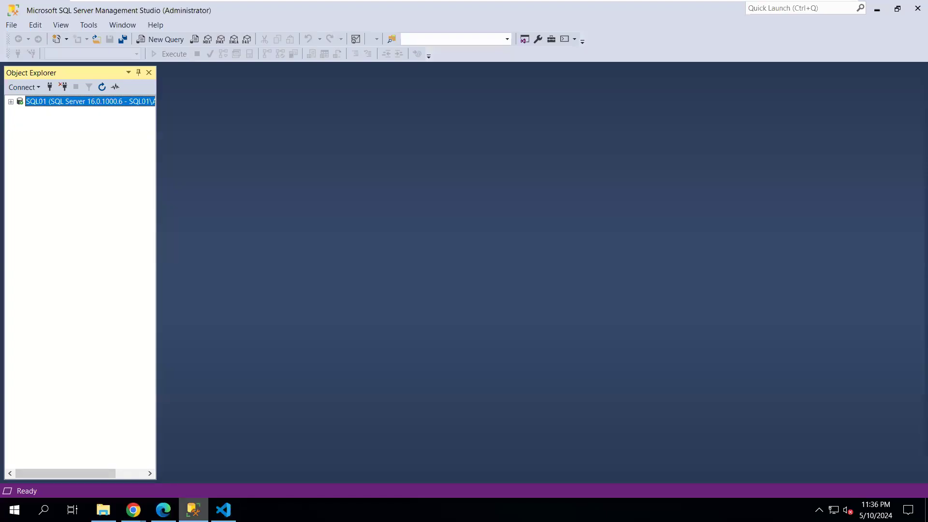
pyautogui.click(28, 86)
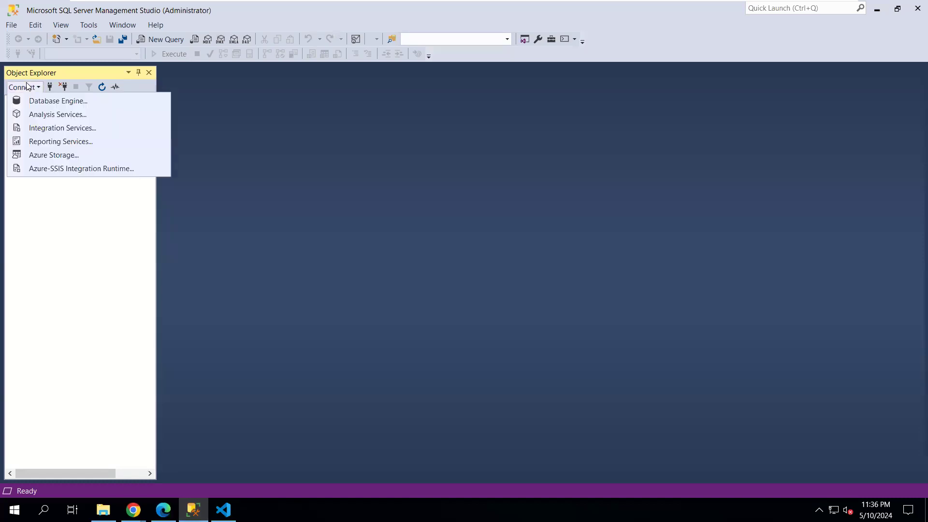
pyautogui.click(87, 100)
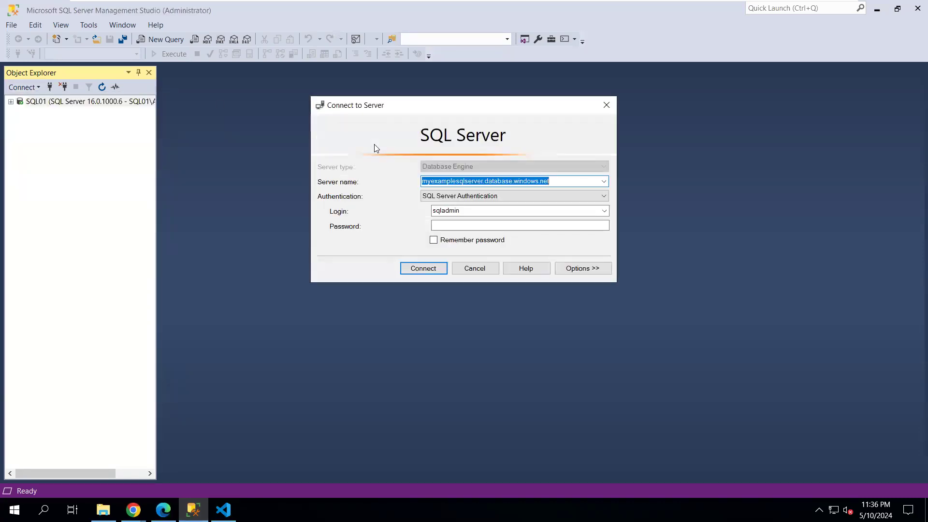
pyautogui.hotkey('ctrl', 'v')
pyautogui.click(447, 227)
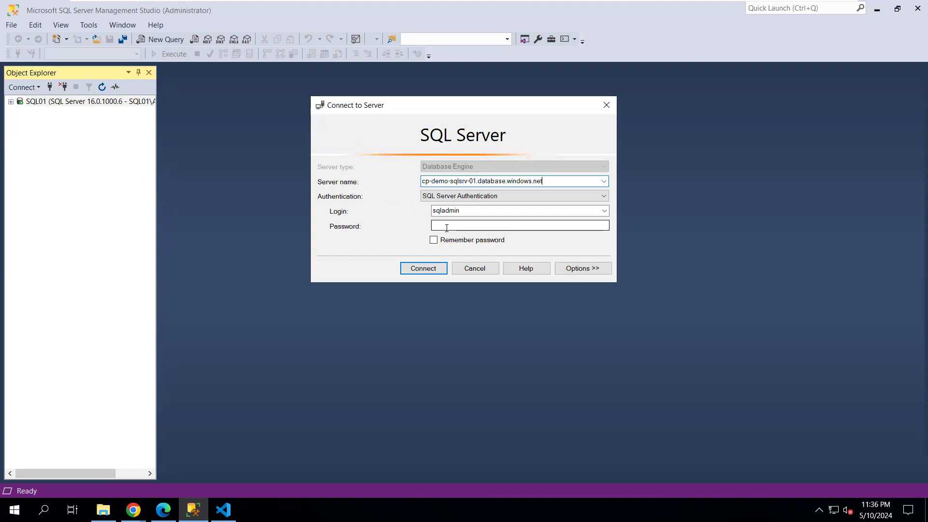
pyautogui.click(447, 227)
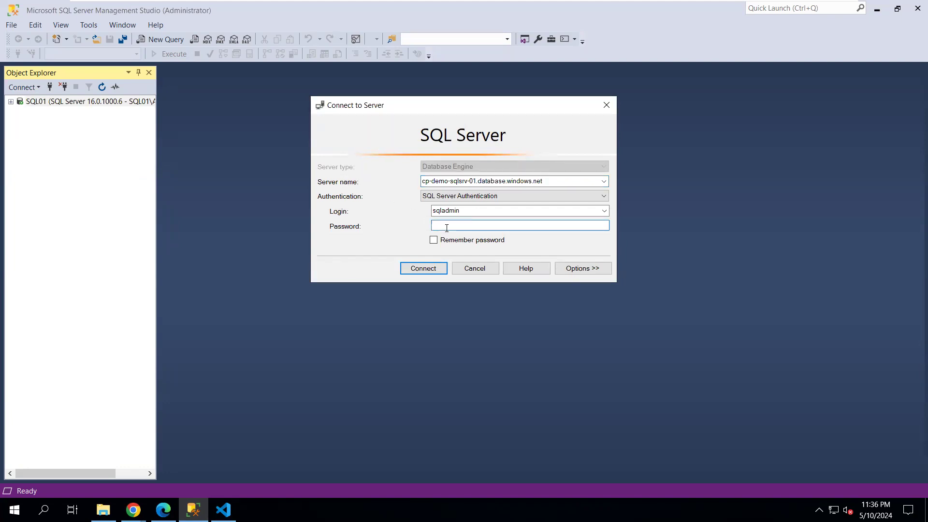
pyautogui.write('************')
pyautogui.press('Return')
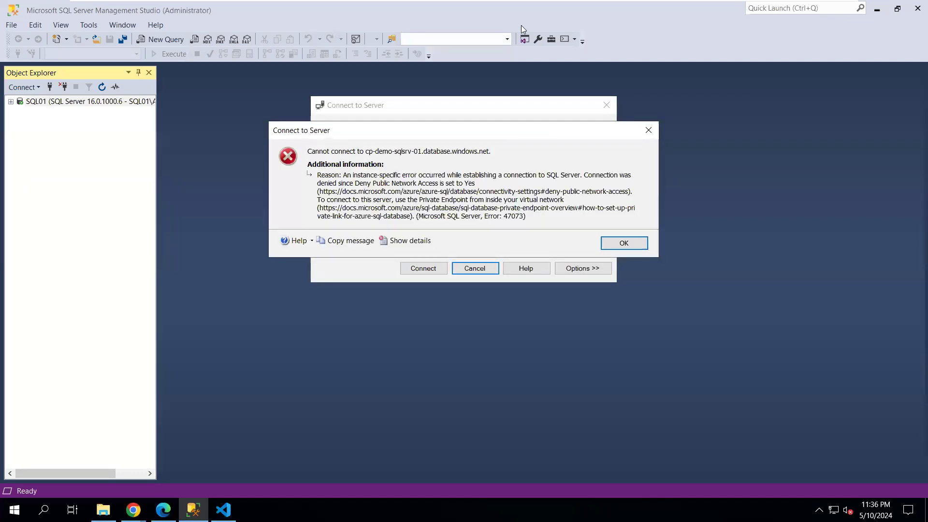
# Leave the virtual machine and bring the Azure portal browser forward
pyautogui.moveTo(791, 7)
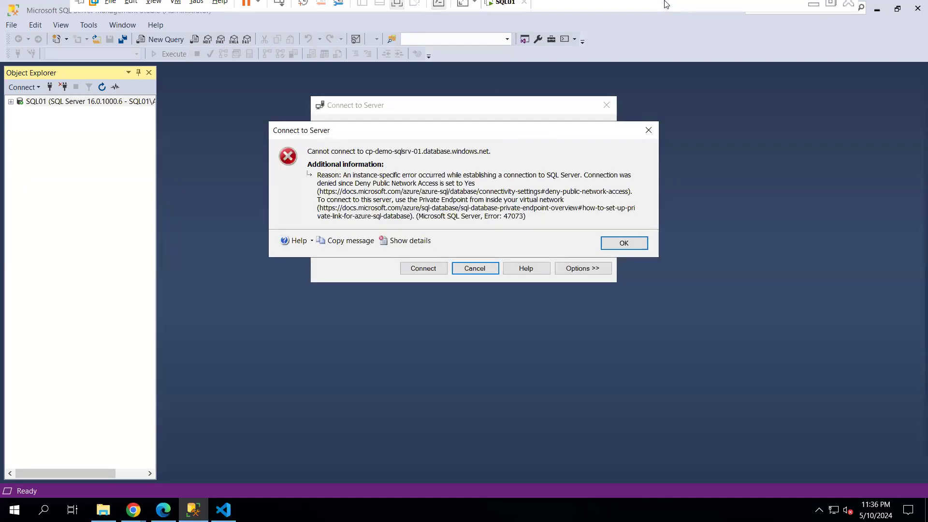
pyautogui.click(819, 10)
pyautogui.click(539, 181)
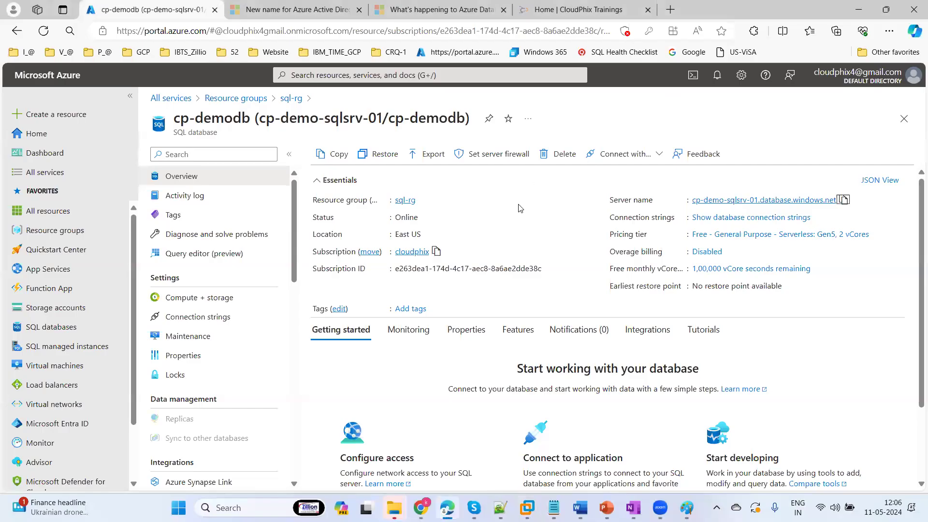
# Allow Selected networks on cp-demo-sqlsrv-01 and save a firewall rule for the client IPv4 address
pyautogui.click(487, 153)
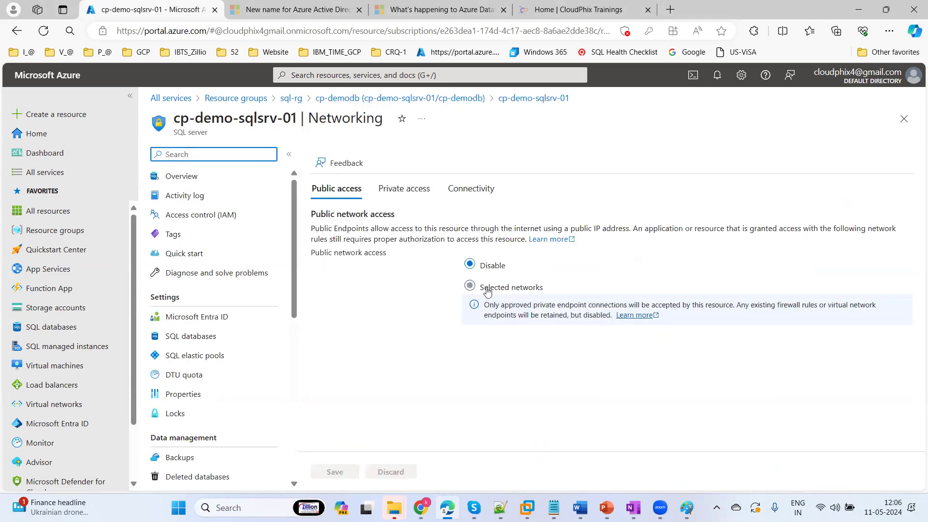
pyautogui.click(470, 287)
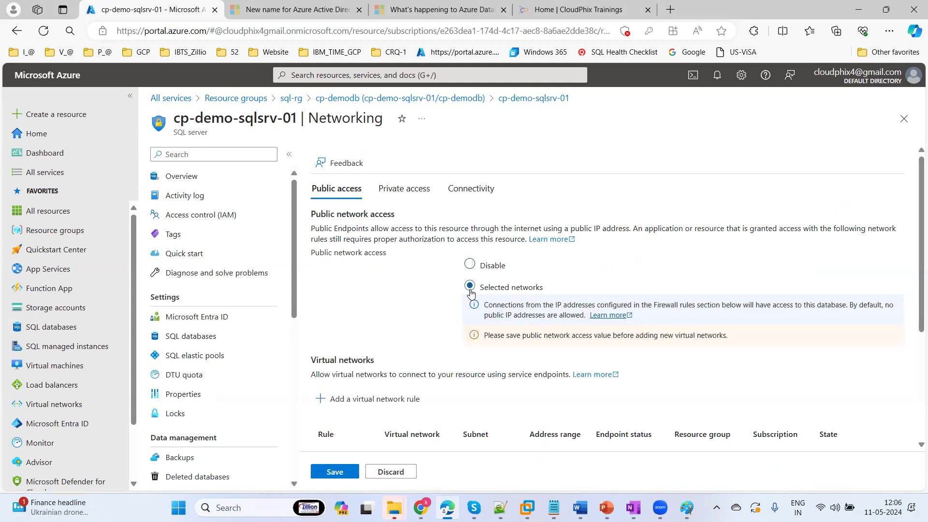
pyautogui.scroll(-4, 915, 237)
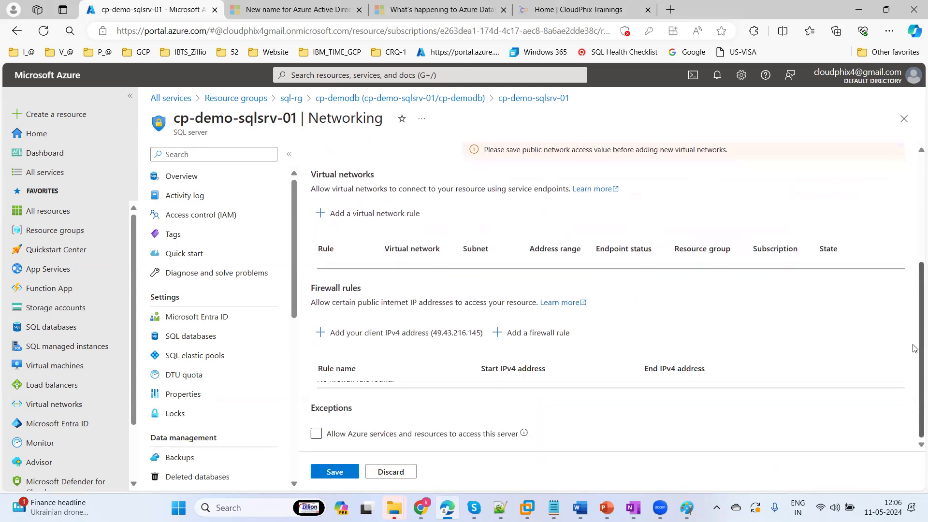
pyautogui.click(377, 341)
pyautogui.click(335, 472)
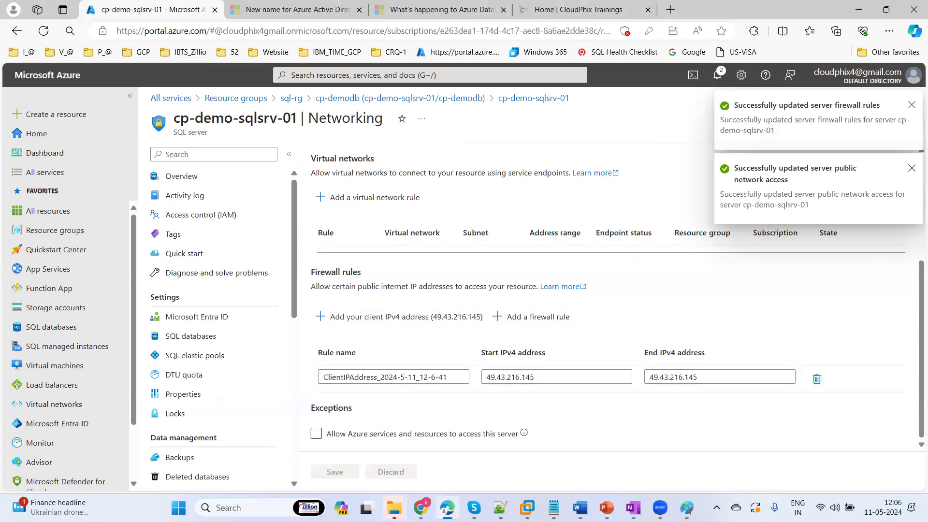
pyautogui.moveTo(527, 507)
pyautogui.click(523, 389)
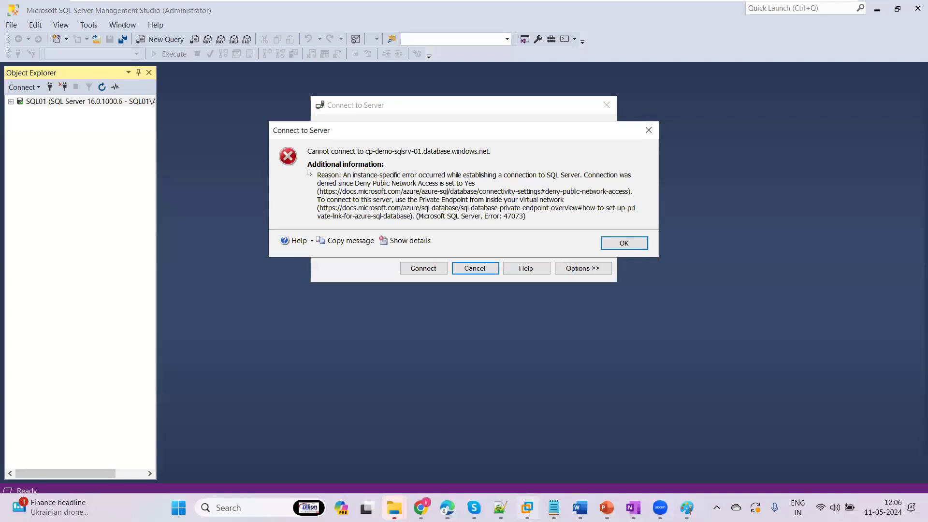
# Dismiss the 47073 error and reconnect SSMS to cp-demo-sqlsrv-01.database.windows.net
pyautogui.click(623, 245)
pyautogui.click(423, 269)
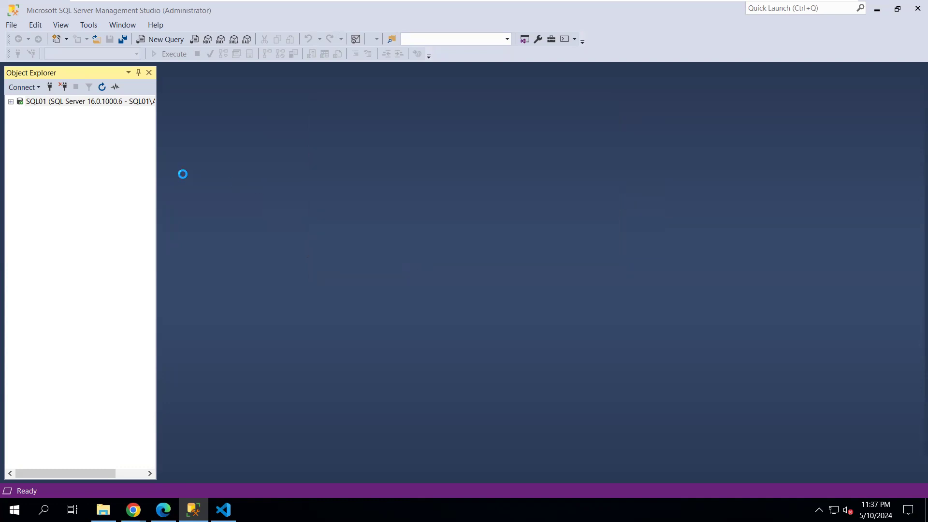
pyautogui.moveTo(476, 3)
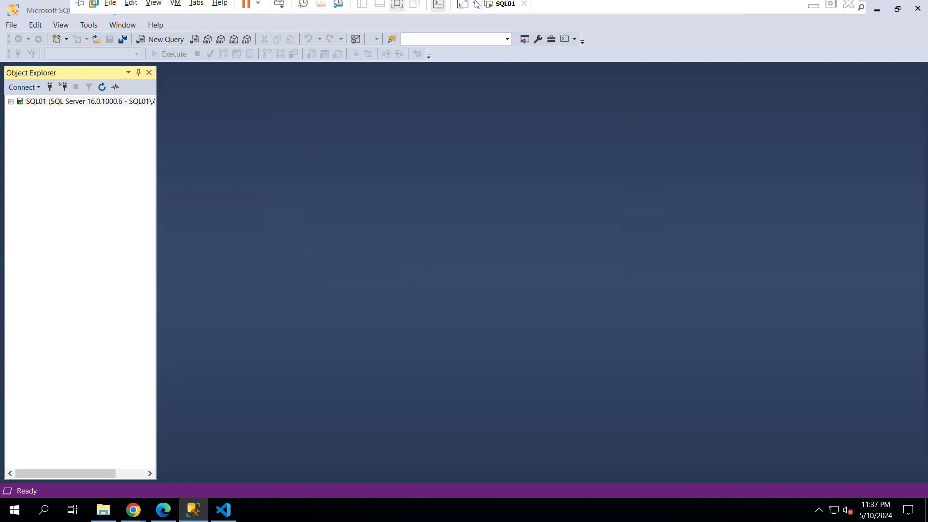
pyautogui.click(814, 12)
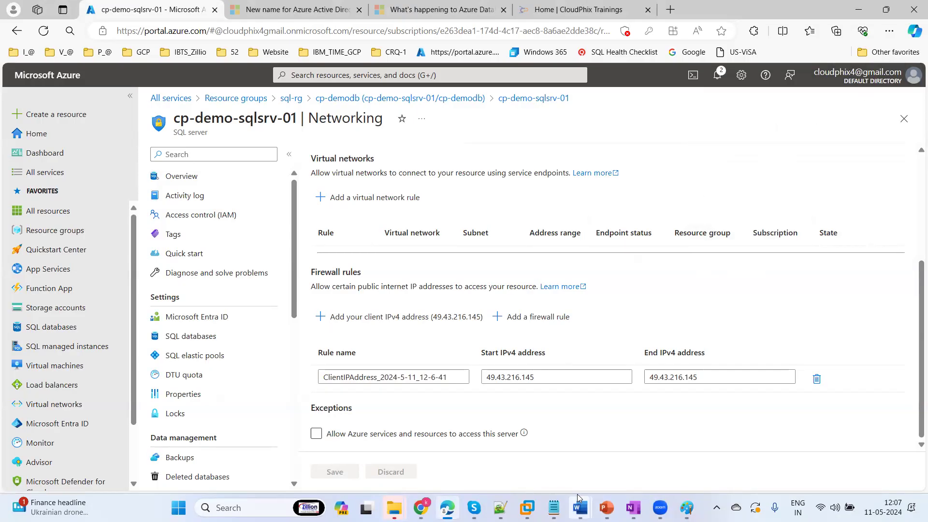
pyautogui.click(527, 507)
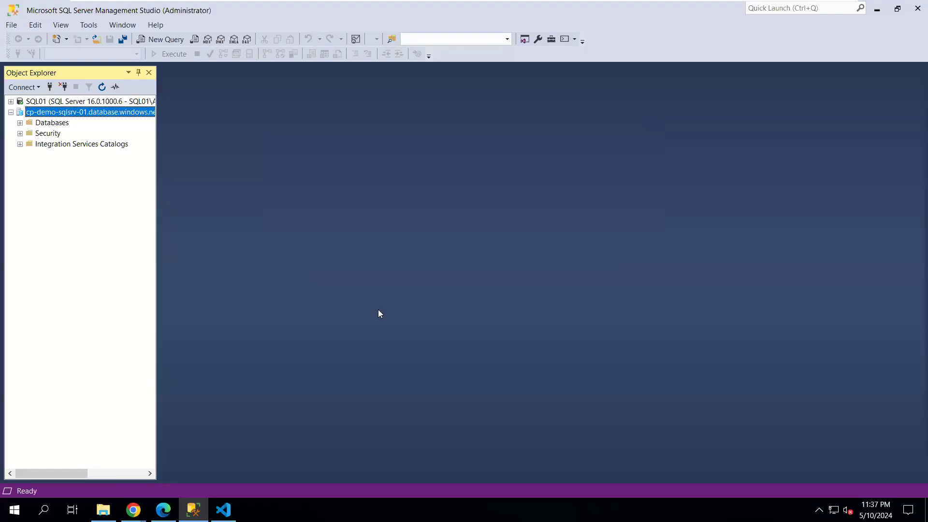
# Expand Databases in Object Explorer to reveal cp-demodb
pyautogui.click(21, 123)
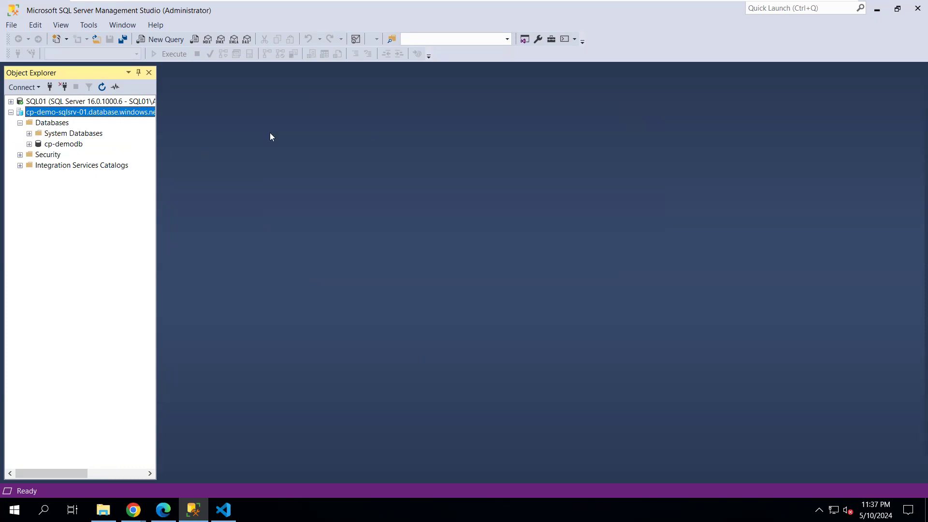
pyautogui.moveTo(779, 7)
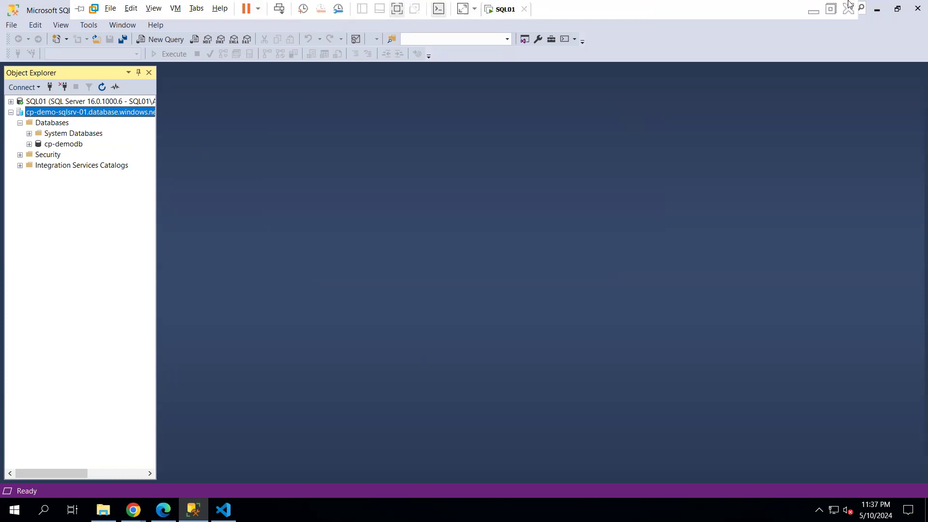
pyautogui.click(814, 9)
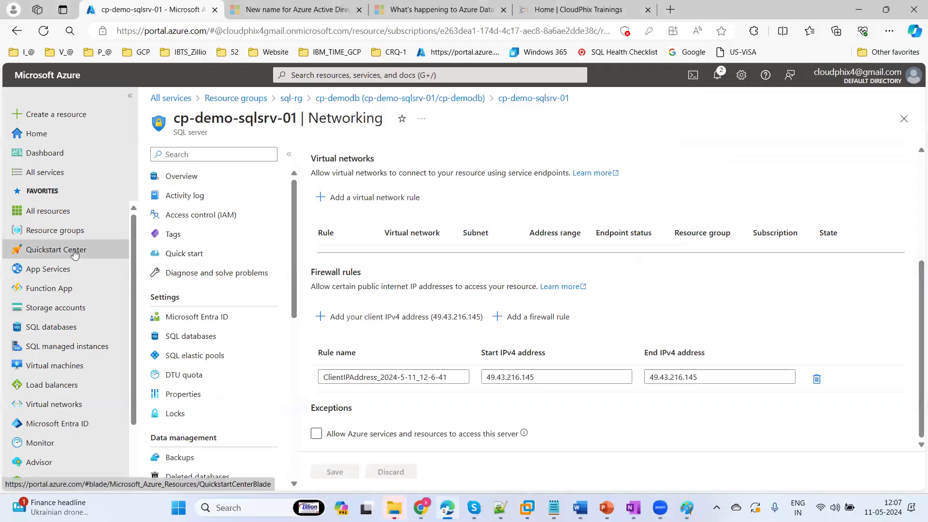
# From Resource groups, open sql-rg to view cp-demo-sqlsrv-01 and cp-demodb in East US
pyautogui.click(63, 231)
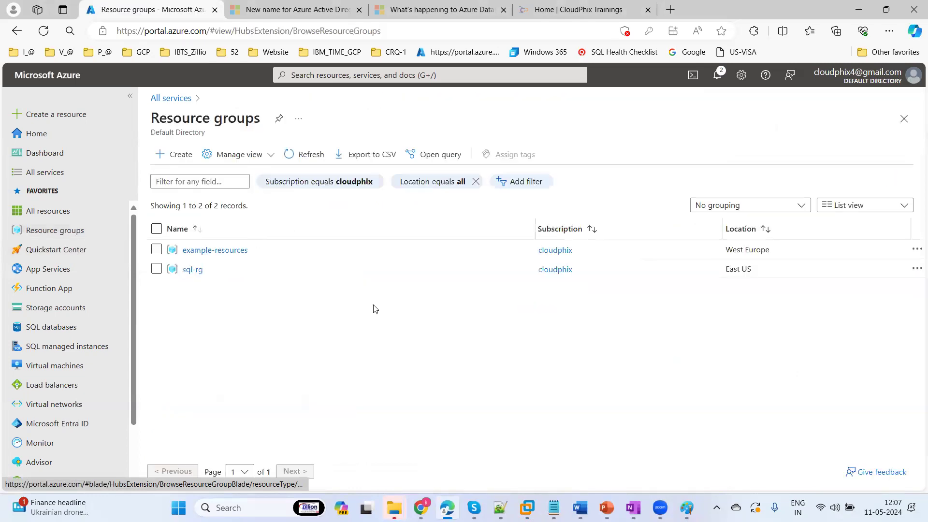
pyautogui.click(192, 270)
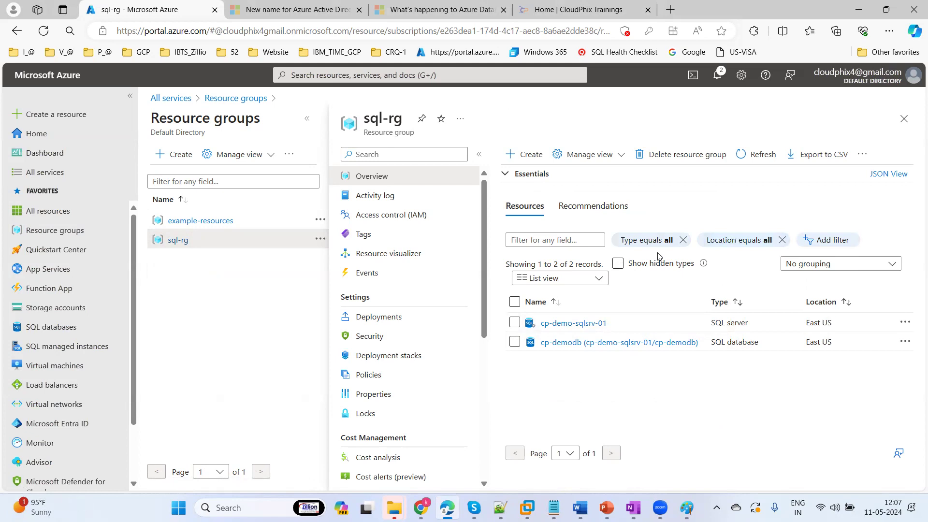
pyautogui.click(708, 62)
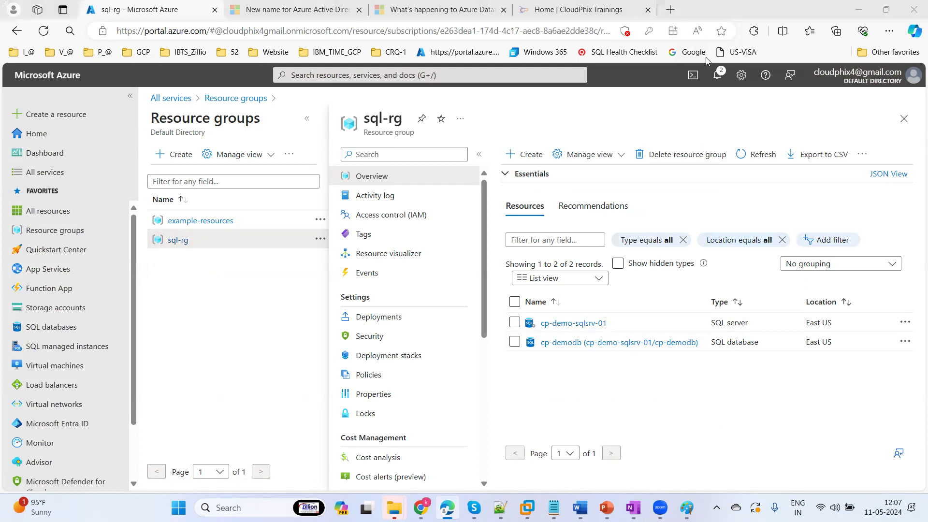
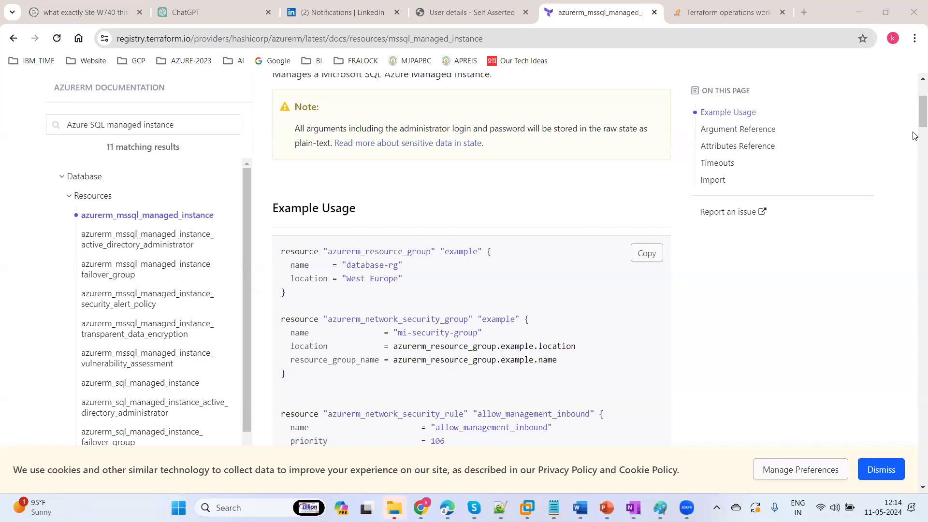
# Clear the VS Code terminal and rerun terraform validate to confirm the configuration is valid
pyautogui.moveTo(914, 115); pyautogui.dragTo(914, 87)
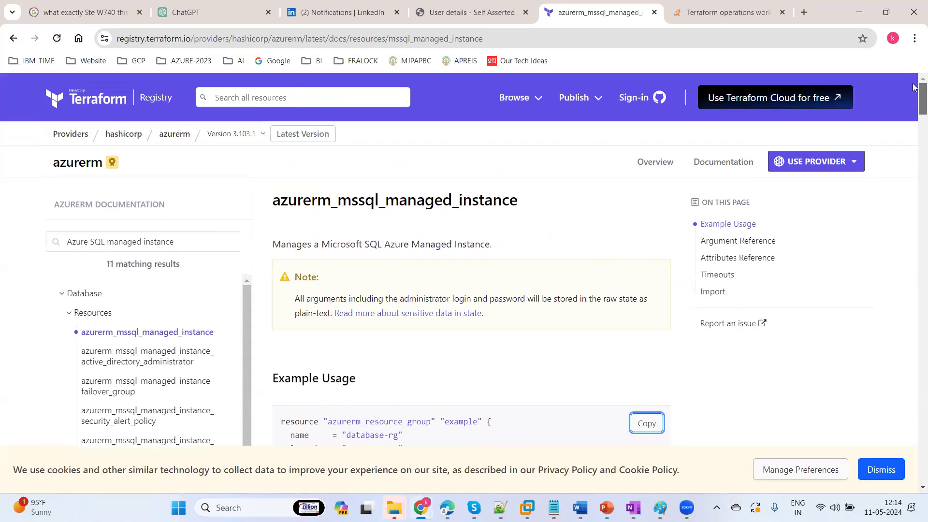
pyautogui.hotkey('alt', 'Tab')
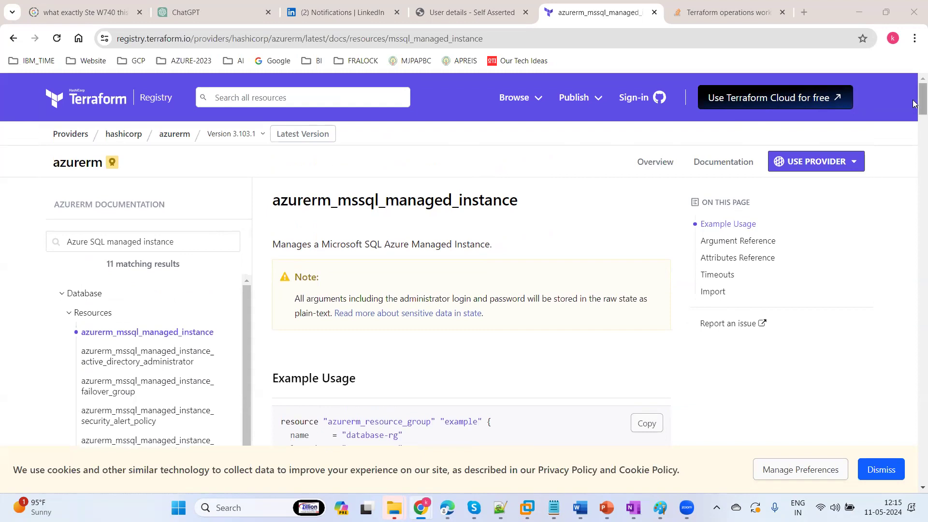
pyautogui.moveTo(915, 99)
pyautogui.mouseDown()
pyautogui.moveTo(915, 124)
pyautogui.moveTo(915, 114)
pyautogui.mouseUp()
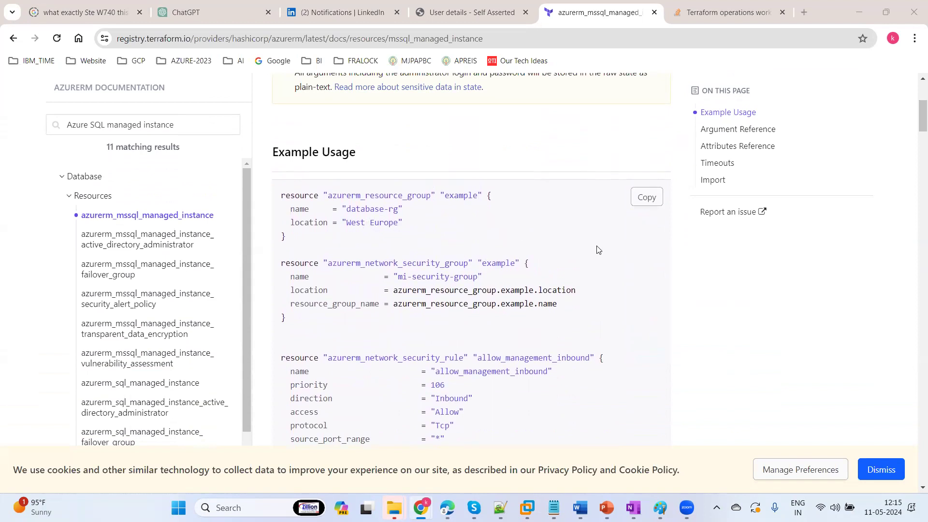
pyautogui.click(915, 120)
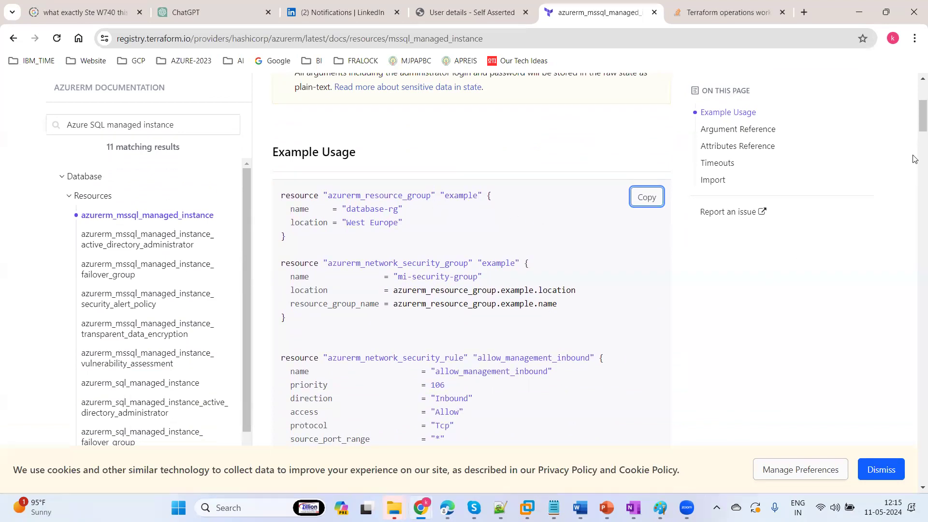
pyautogui.moveTo(914, 121); pyautogui.dragTo(914, 136)
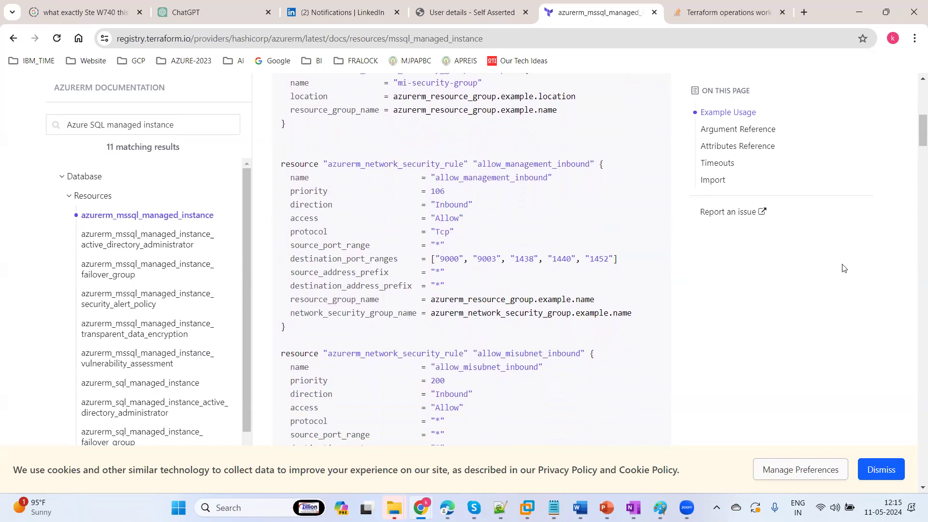
pyautogui.moveTo(913, 133); pyautogui.dragTo(913, 251)
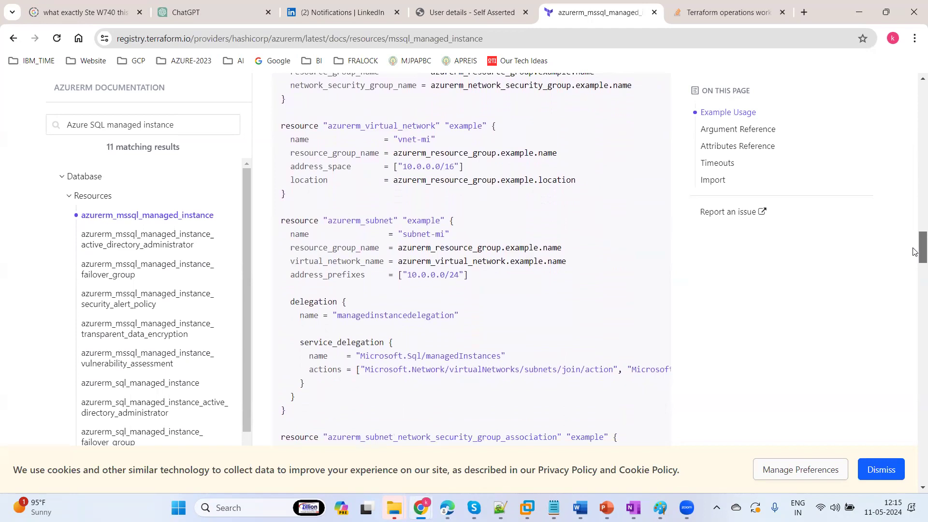
pyautogui.moveTo(914, 252); pyautogui.dragTo(914, 293)
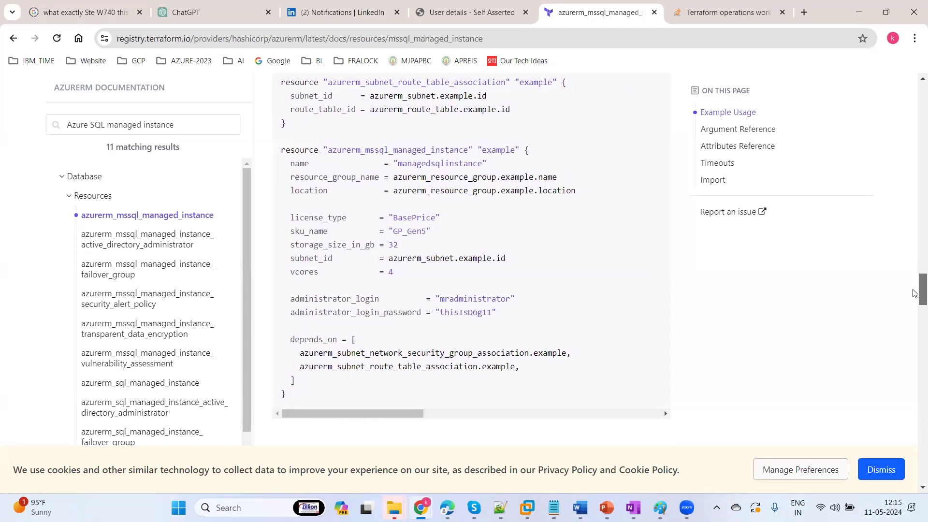
pyautogui.moveTo(914, 294); pyautogui.dragTo(888, 5)
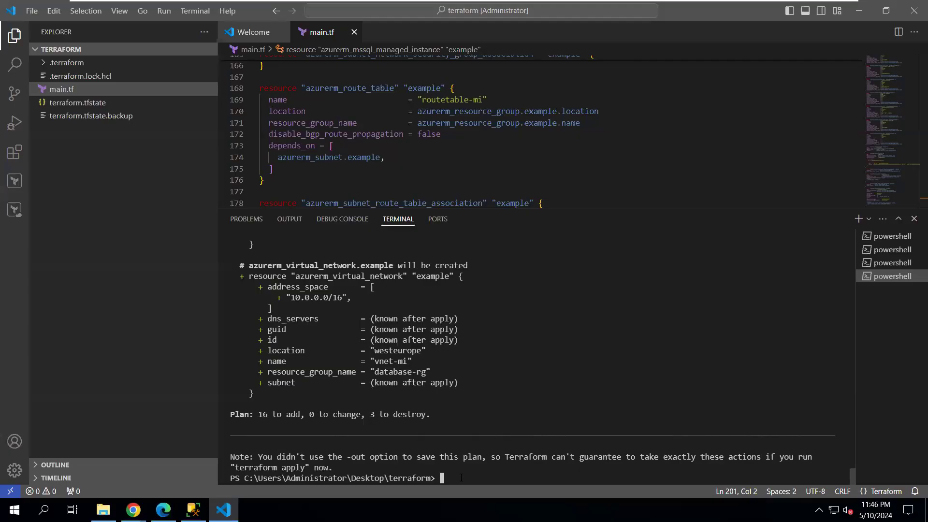
pyautogui.write('clear')
pyautogui.press('Return')
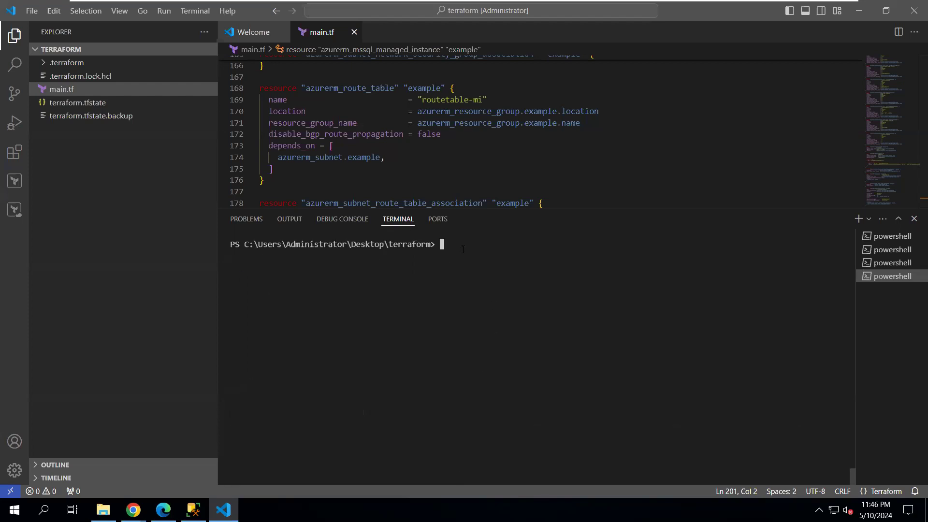
pyautogui.press('Up')
pyautogui.press('Up')
pyautogui.press('Up')
pyautogui.press('Return')
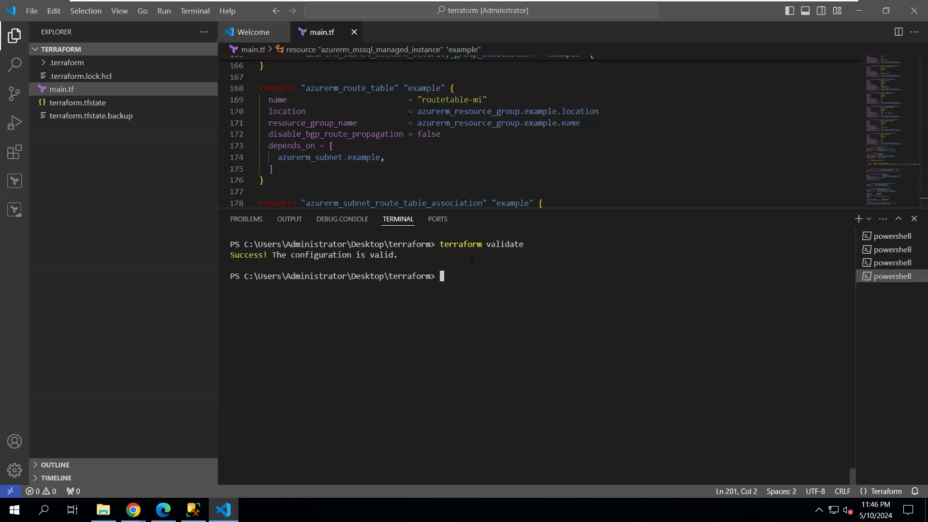
# Stage terraform apply at the prompt without running it, and minimize the VM window
pyautogui.press('Up')
pyautogui.press('BackSpace')
pyautogui.press('BackSpace')
pyautogui.press('BackSpace')
pyautogui.press('BackSpace')
pyautogui.press('BackSpace')
pyautogui.press('BackSpace')
pyautogui.press('BackSpace')
pyautogui.press('BackSpace')
pyautogui.write('apply')
pyautogui.moveTo(585, 4)
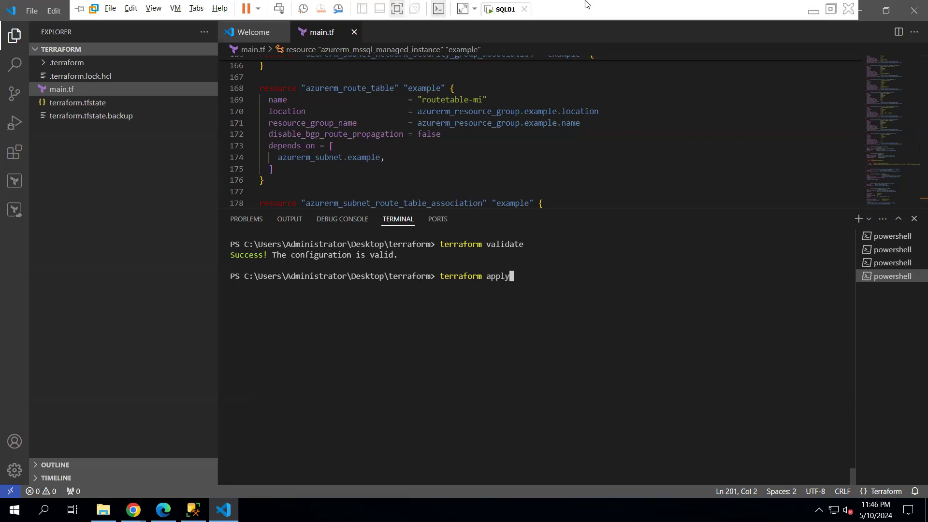
pyautogui.click(813, 10)
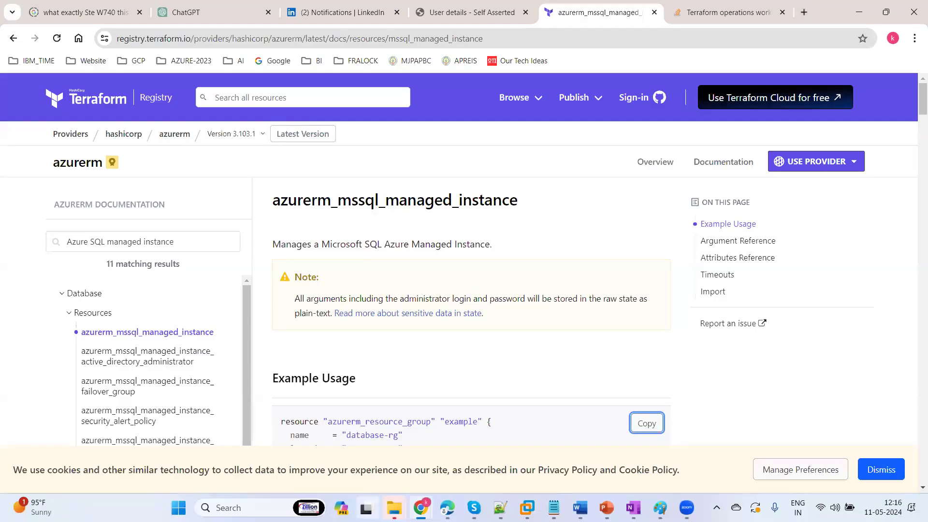
# In Azure Portal, open the example-resources group from the Resource groups list
pyautogui.click(448, 507)
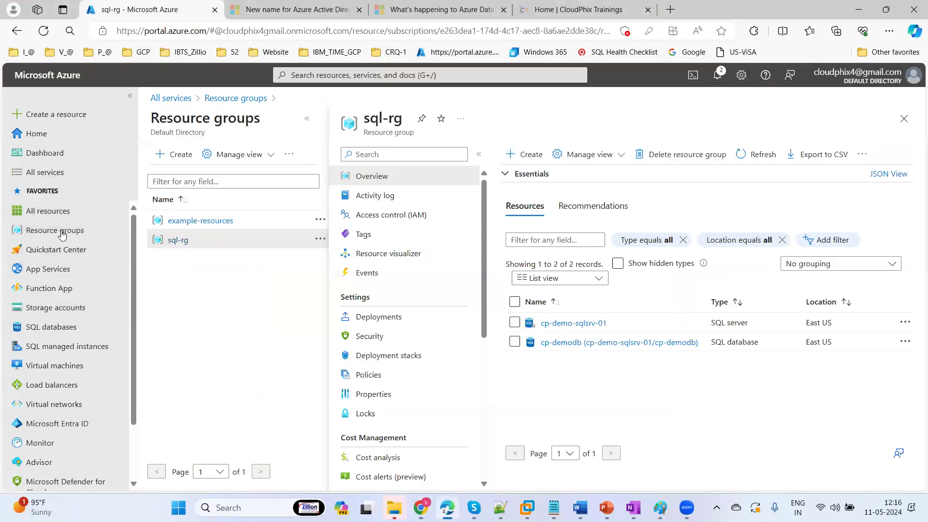
pyautogui.click(53, 213)
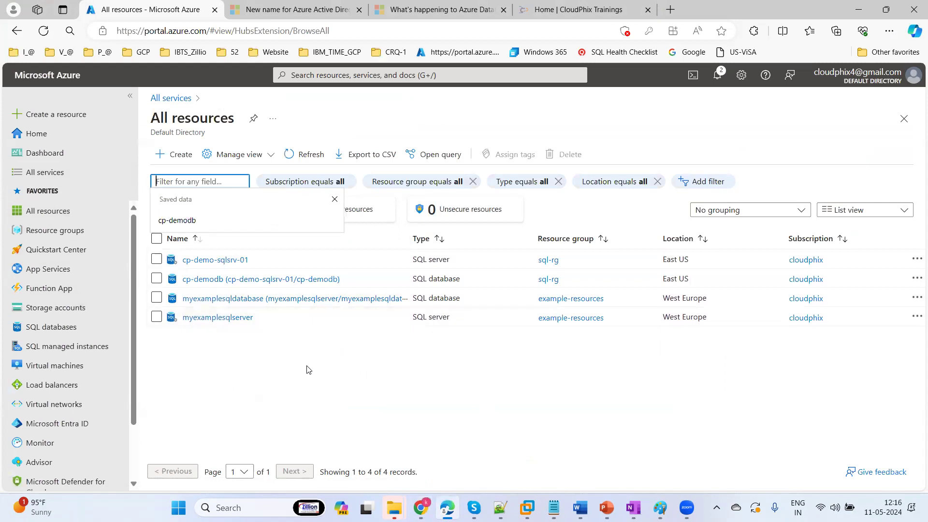
pyautogui.click(58, 231)
pyautogui.moveTo(258, 255); pyautogui.dragTo(177, 252)
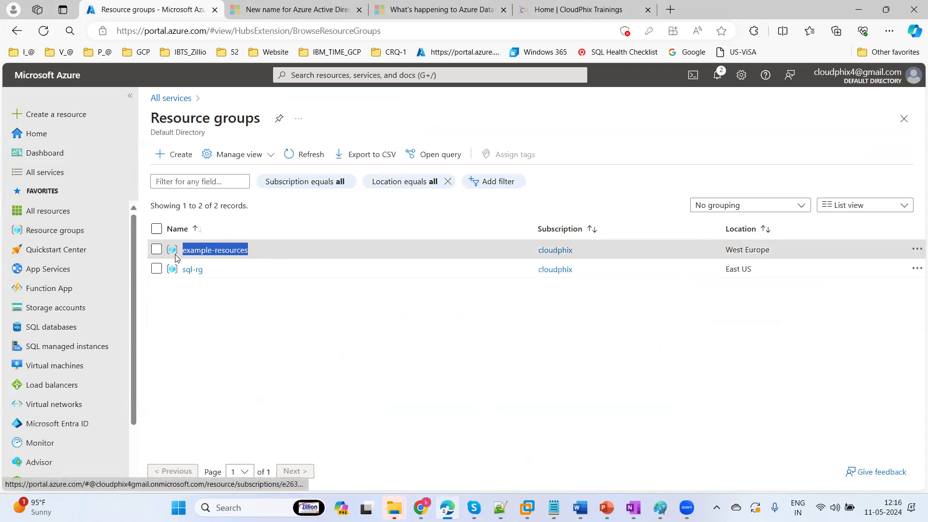
pyautogui.click(218, 252)
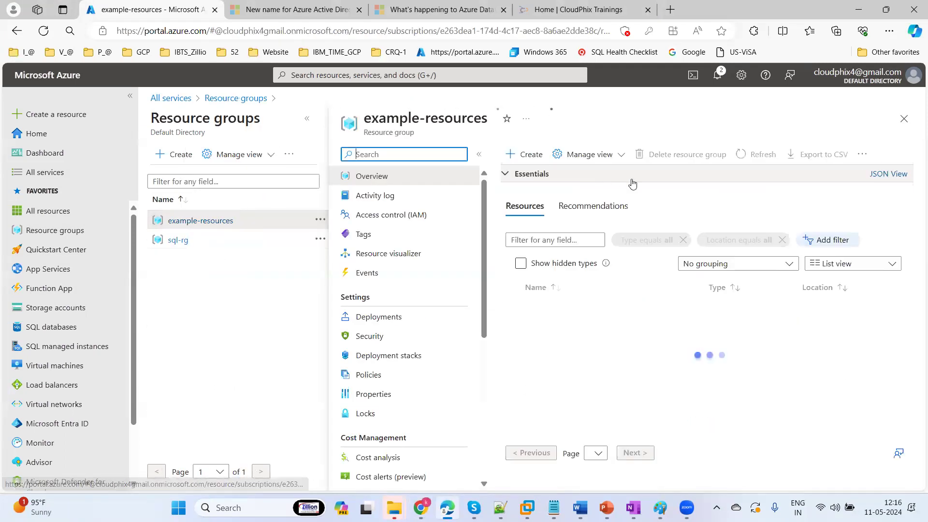
# Delete example-resources by pasting its name into the confirmation field, then open sql-rg
pyautogui.click(681, 155)
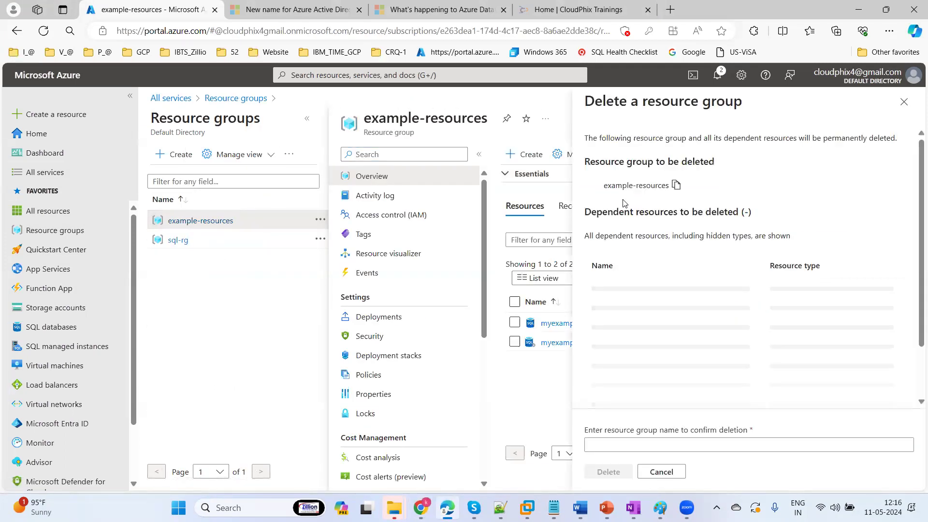
pyautogui.click(673, 190)
pyautogui.click(627, 442)
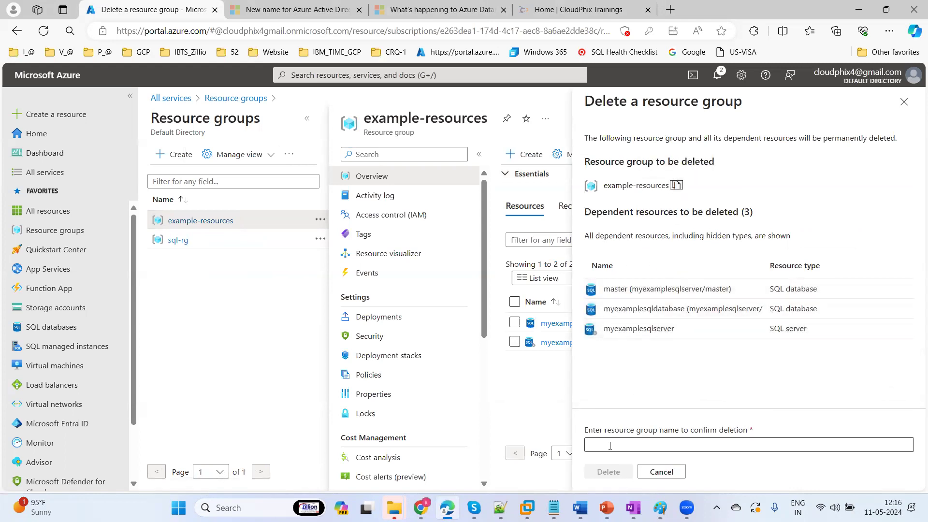
pyautogui.hotkey('ctrl', 'v')
pyautogui.click(606, 472)
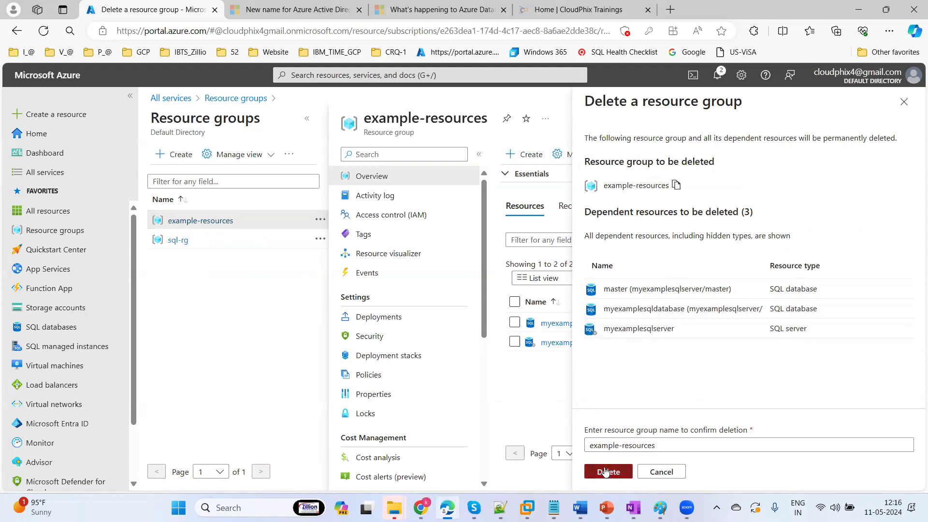
pyautogui.click(748, 343)
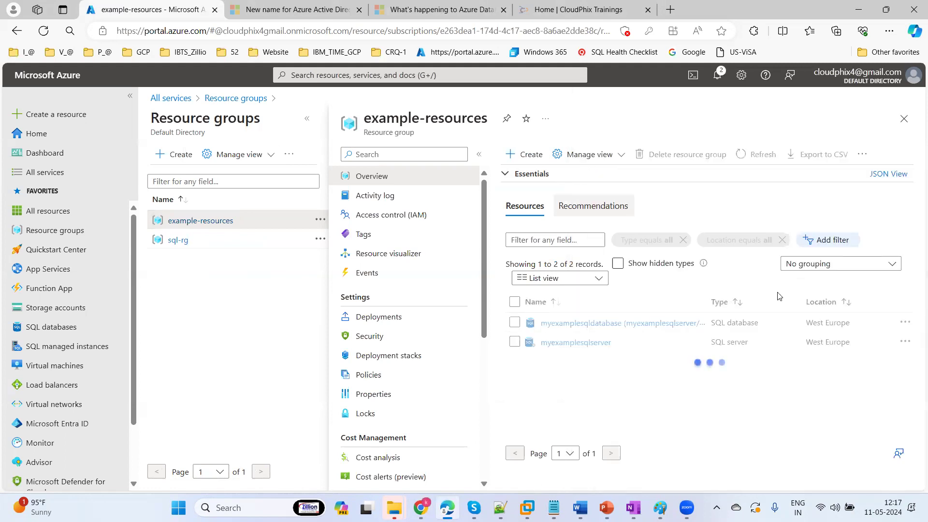
pyautogui.click(177, 240)
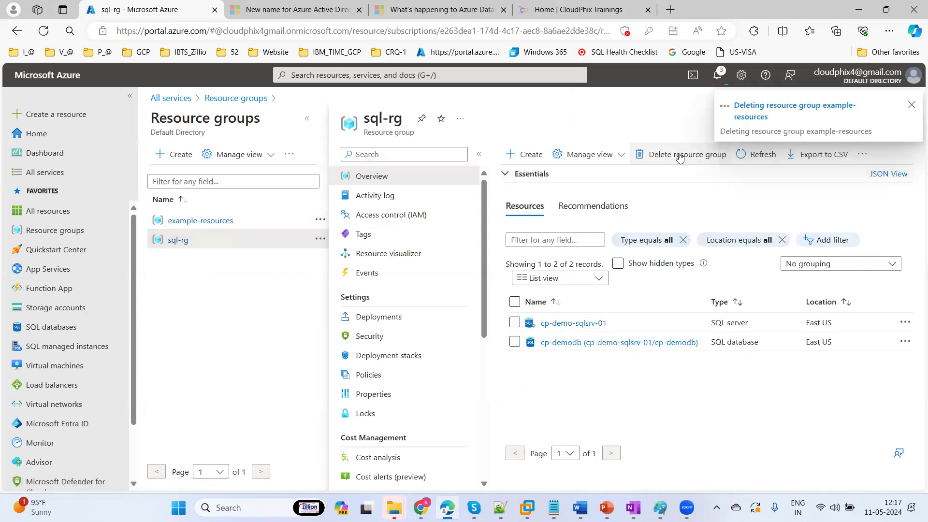
# Delete the sql-rg resource group, pasting 'sql-rg' as confirmation and approving the deletion
pyautogui.click(678, 155)
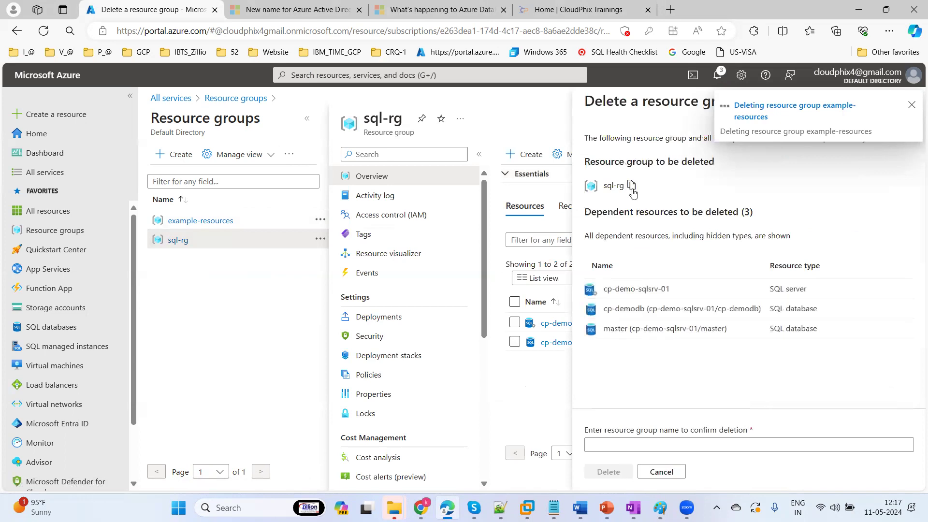
pyautogui.click(631, 187)
pyautogui.click(594, 444)
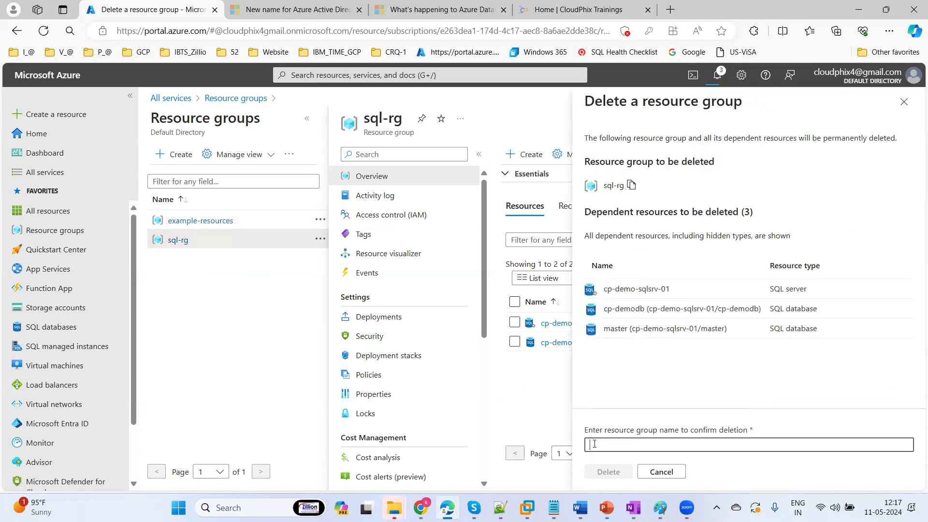
pyautogui.hotkey('ctrl', 'v')
pyautogui.click(600, 474)
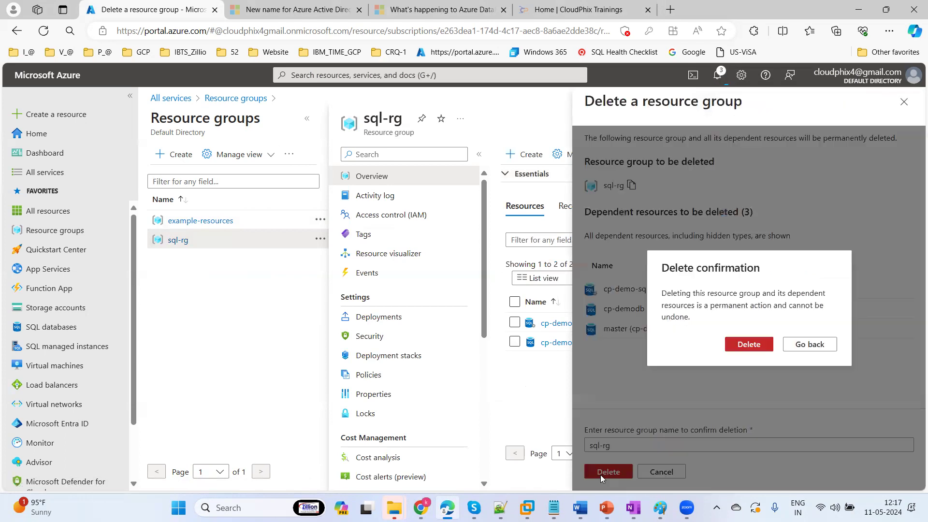
pyautogui.click(747, 344)
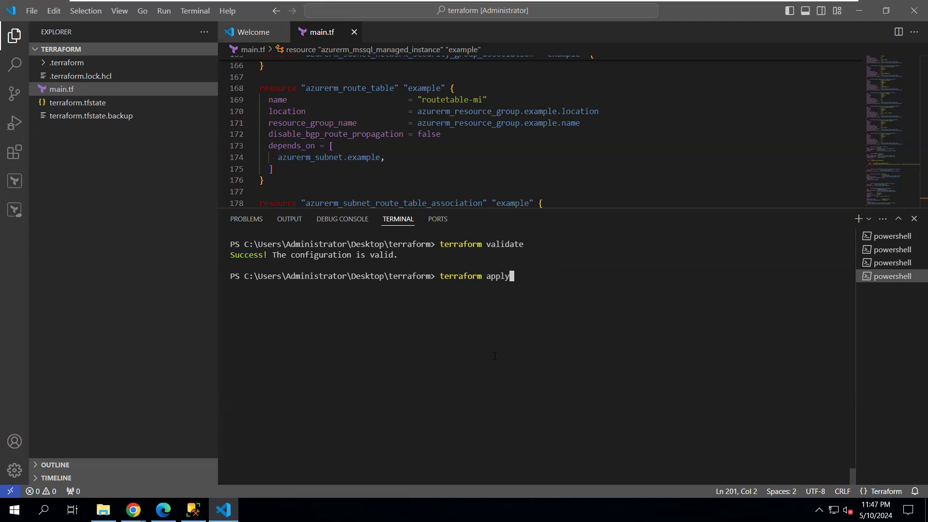
# Run terraform apply in the terminal, then return to Azure Portal in the browser
pyautogui.press('Return')
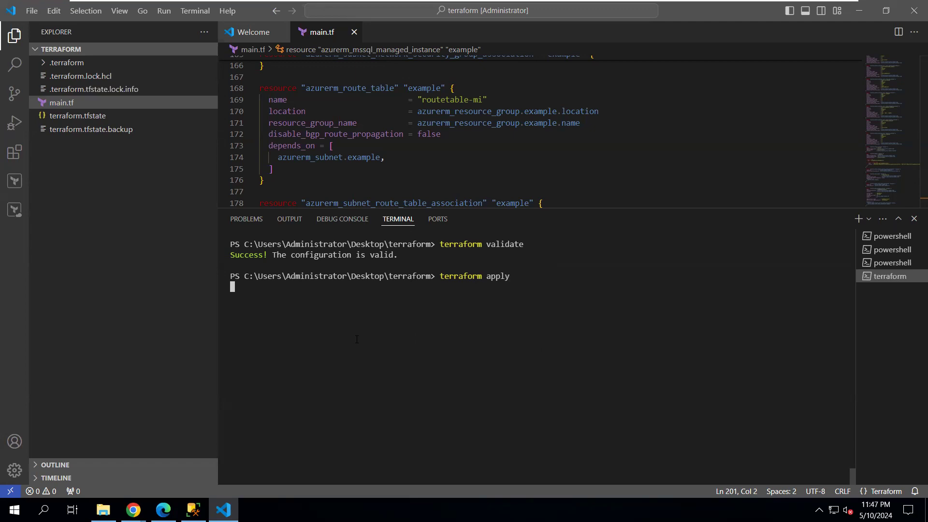
pyautogui.moveTo(552, 3)
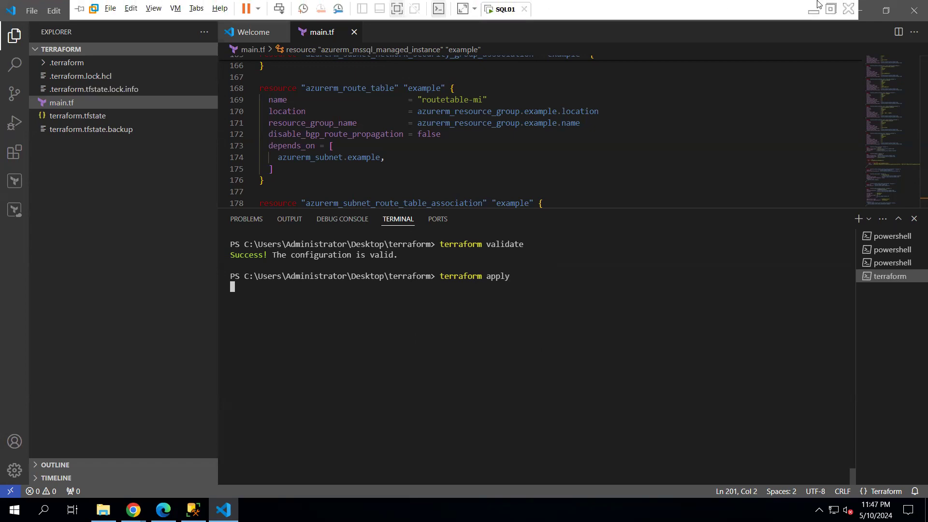
pyautogui.click(812, 15)
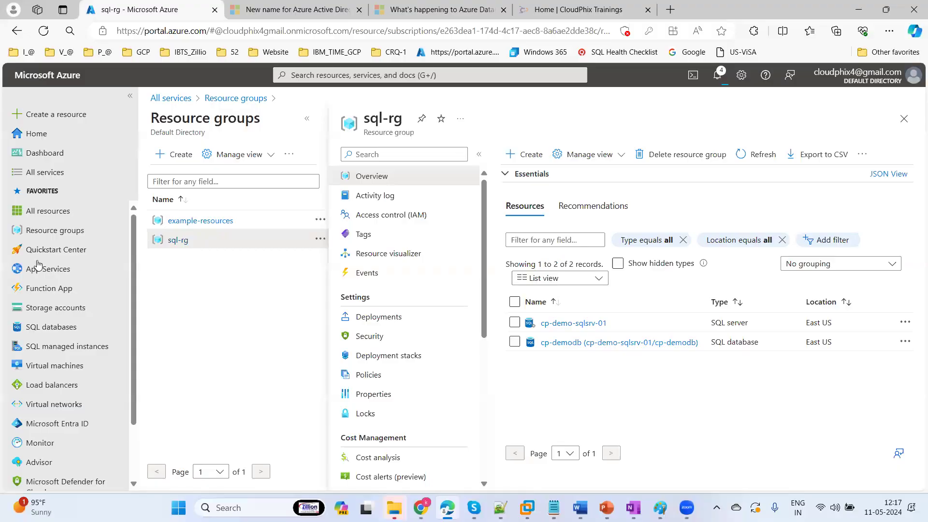
# Refresh All resources and check Notifications to see both resource-group deletions in progress
pyautogui.click(43, 214)
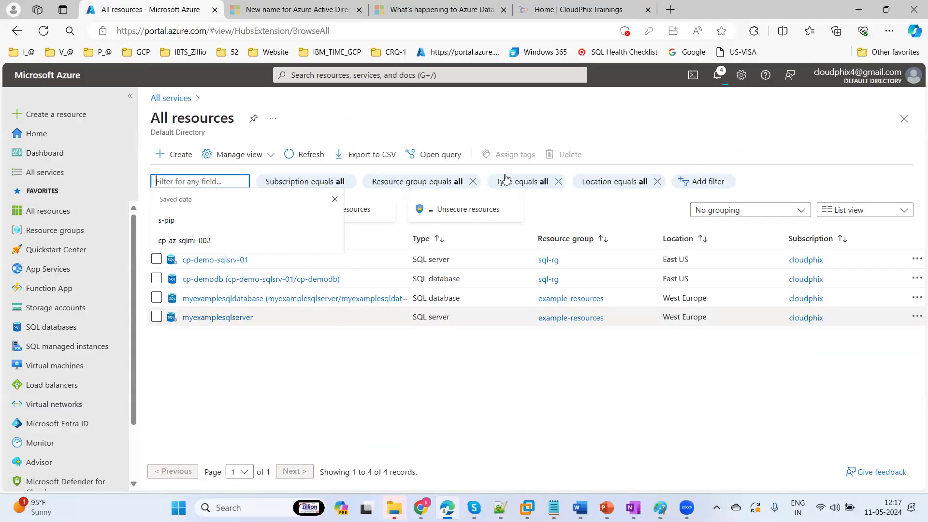
pyautogui.click(309, 153)
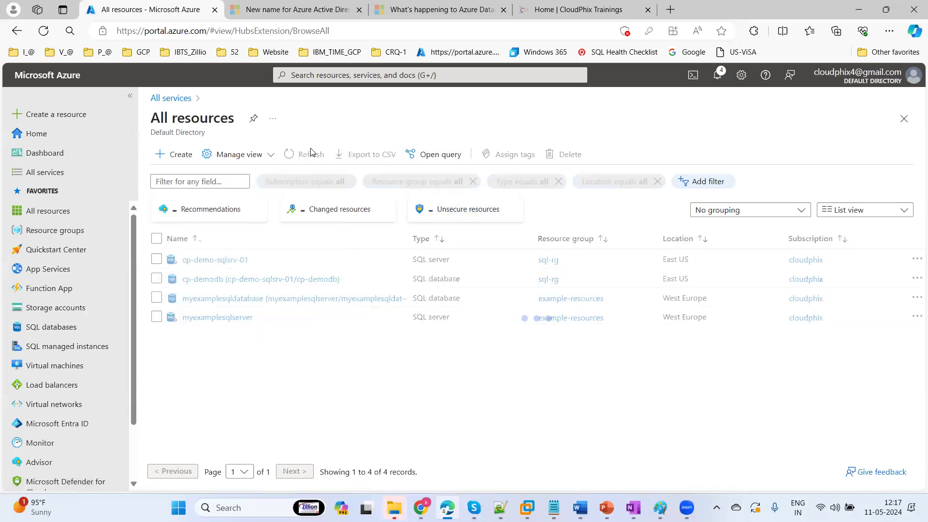
pyautogui.click(716, 76)
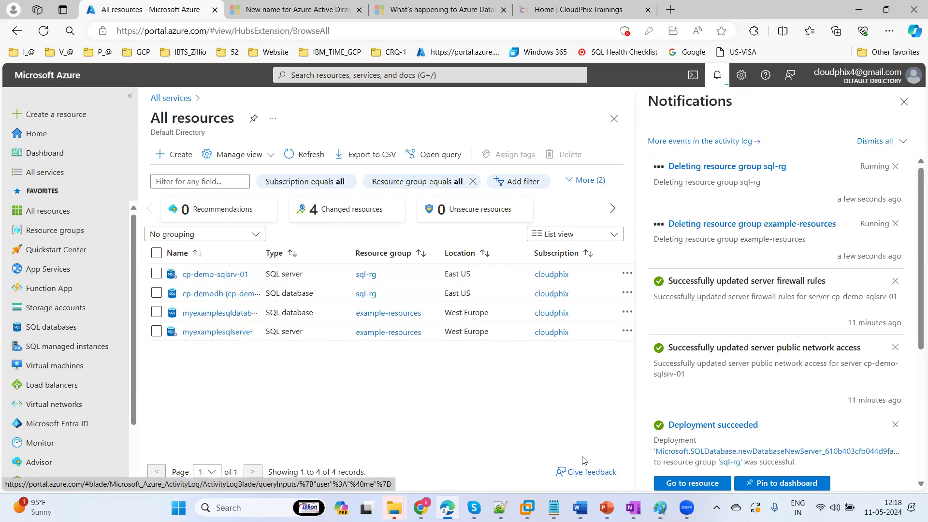
pyautogui.click(528, 504)
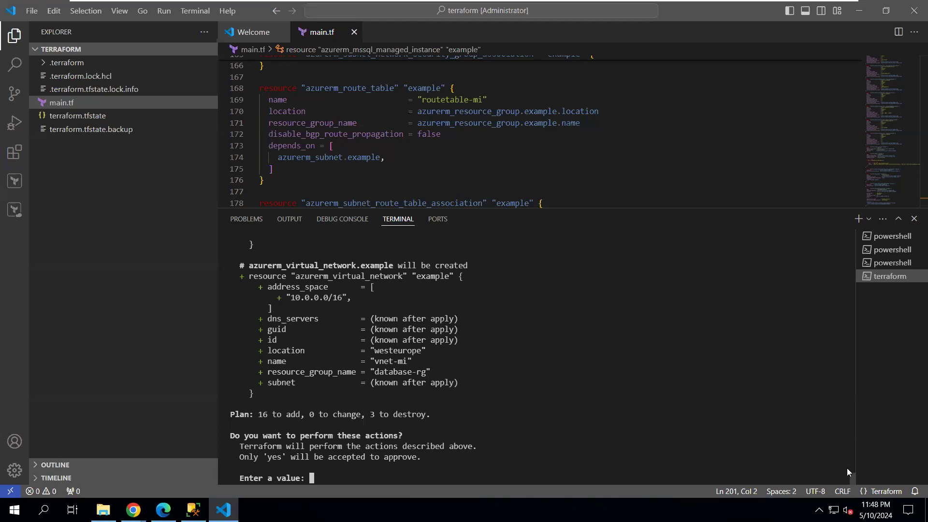
# Answer 'yes' at the Enter a value prompt to approve the Terraform plan
pyautogui.moveTo(852, 468); pyautogui.dragTo(835, 483)
pyautogui.write('yes')
pyautogui.press('Return')
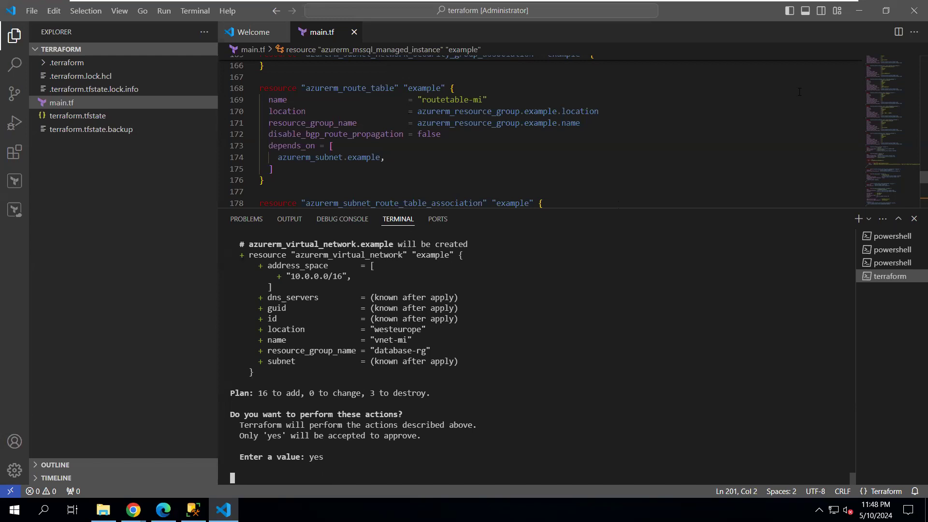
pyautogui.moveTo(689, 4)
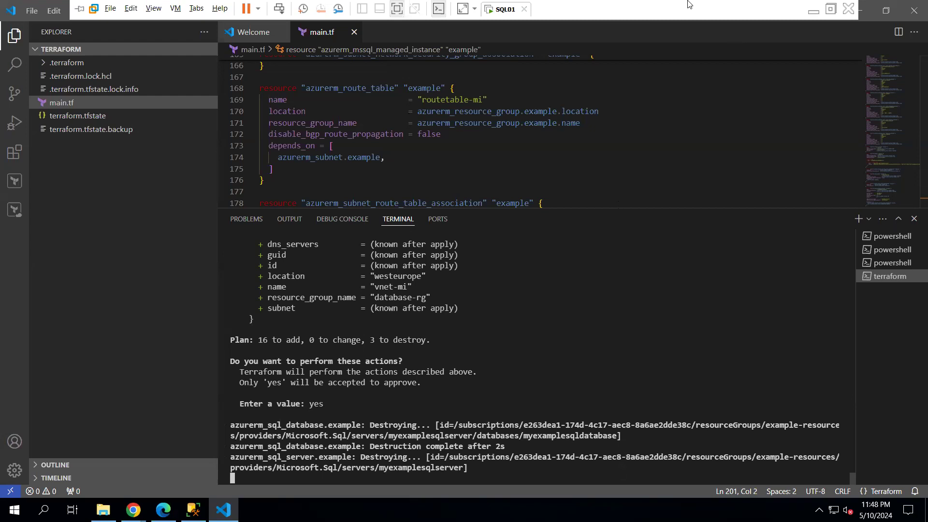
# Close notifications and repeatedly refresh All resources and Resource groups to track example-resources and sql-rg
pyautogui.click(815, 10)
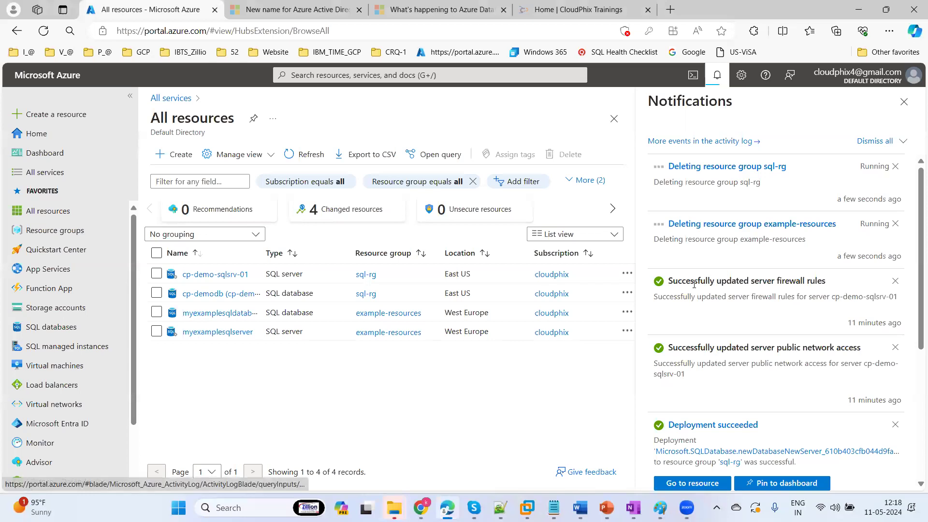
pyautogui.click(310, 157)
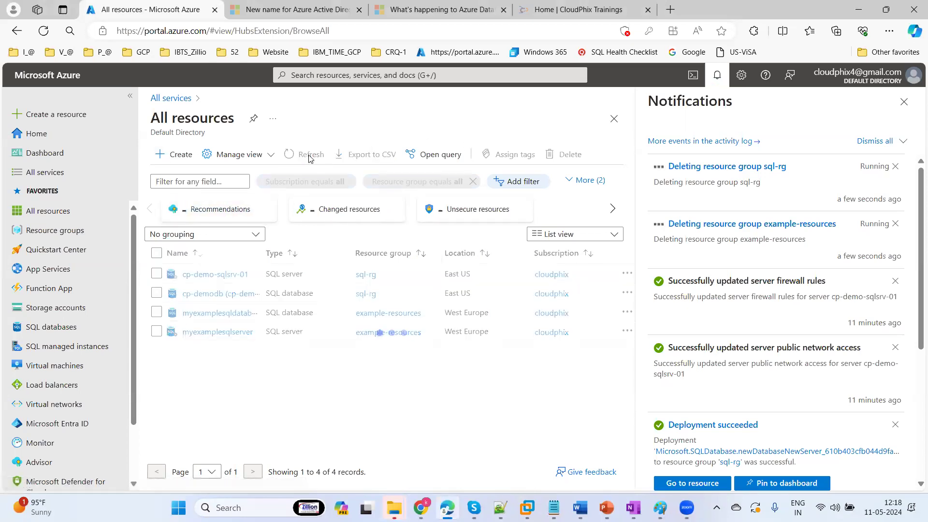
pyautogui.click(904, 102)
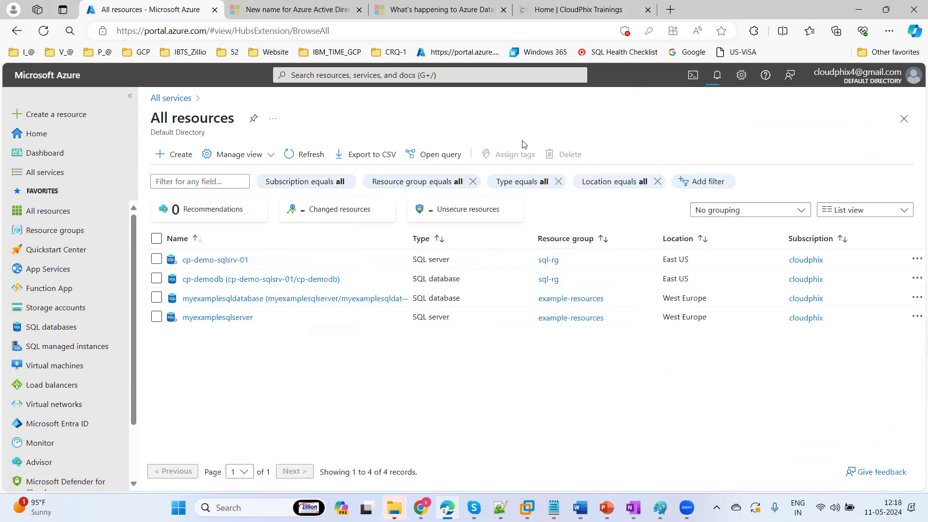
pyautogui.click(307, 157)
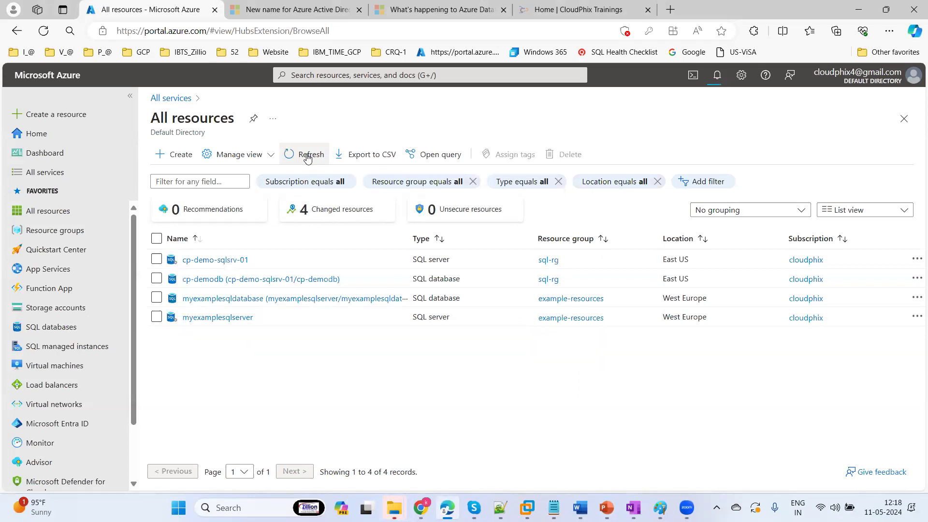
pyautogui.click(306, 156)
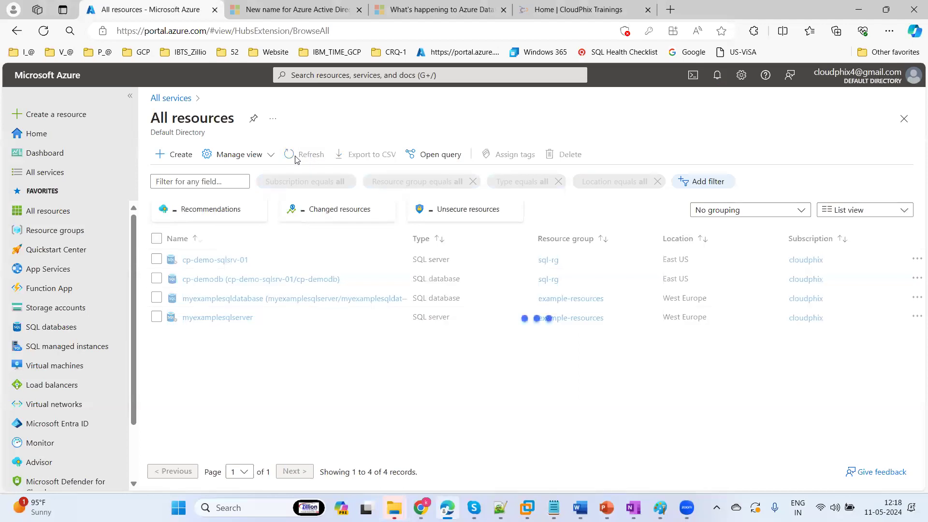
pyautogui.click(61, 234)
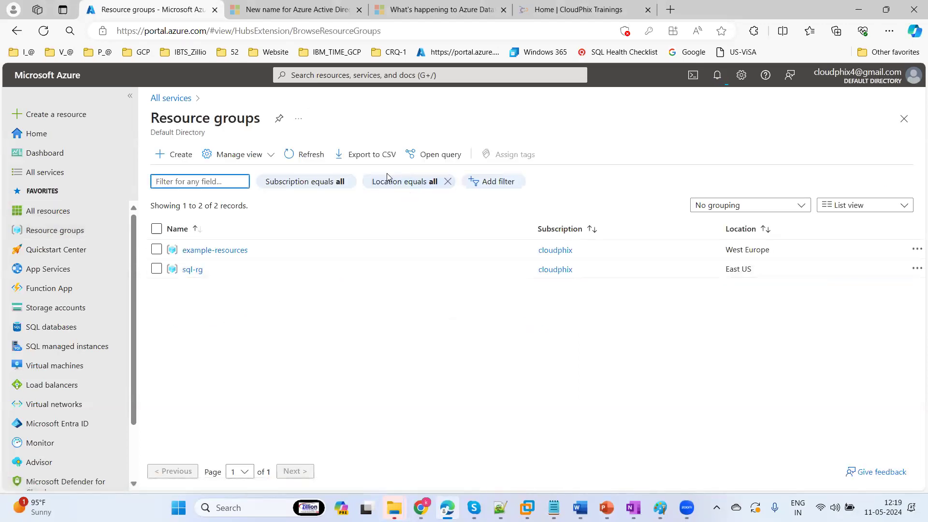
pyautogui.click(314, 159)
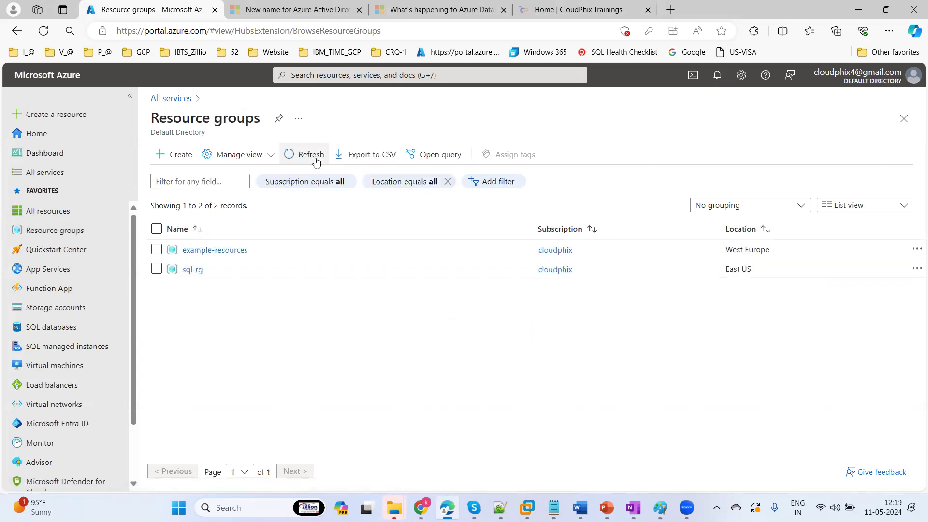
pyautogui.click(314, 159)
pyautogui.click(315, 159)
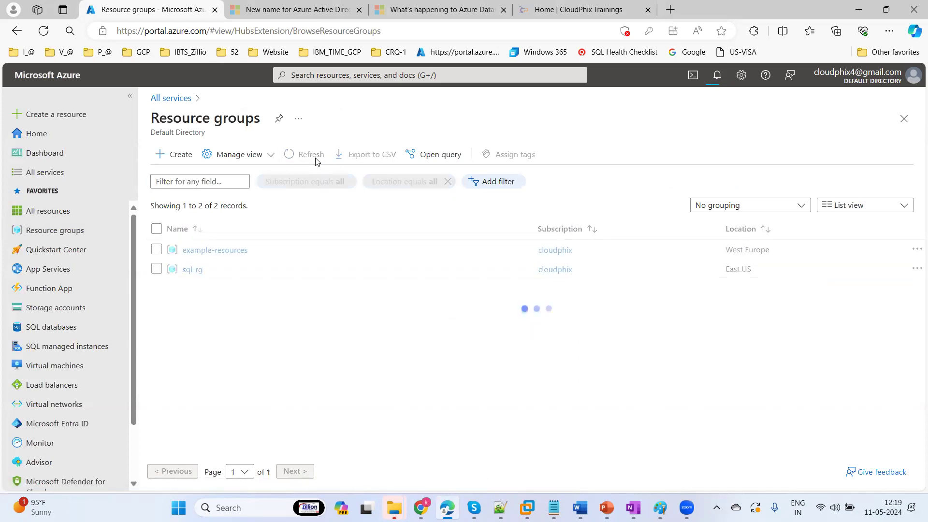
pyautogui.click(315, 158)
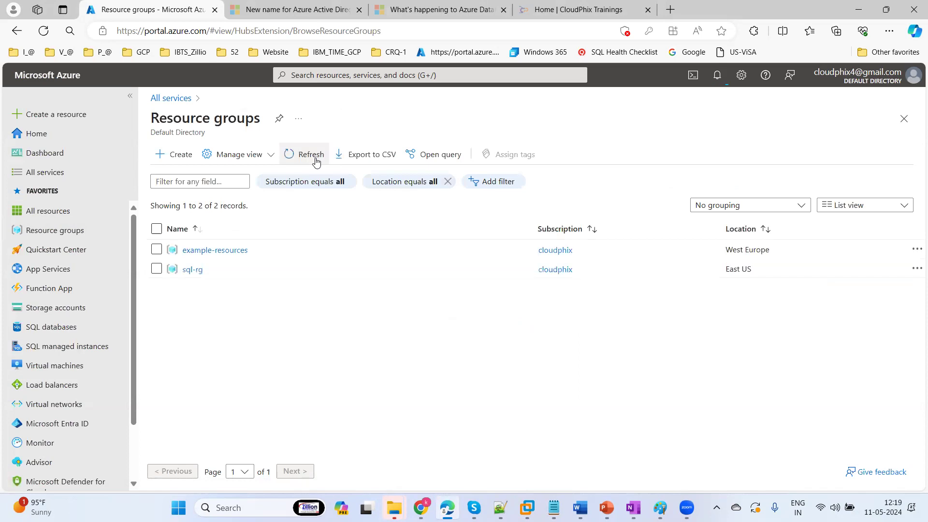
pyautogui.click(527, 507)
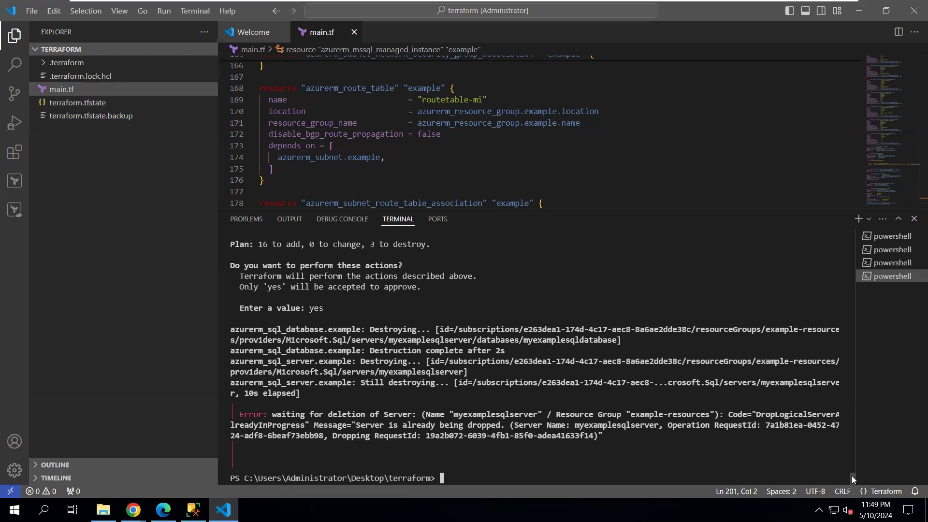
# Review the already-dropping server error, then move up through main.tf to the azurerm provider block
pyautogui.moveTo(852, 475); pyautogui.dragTo(811, 243)
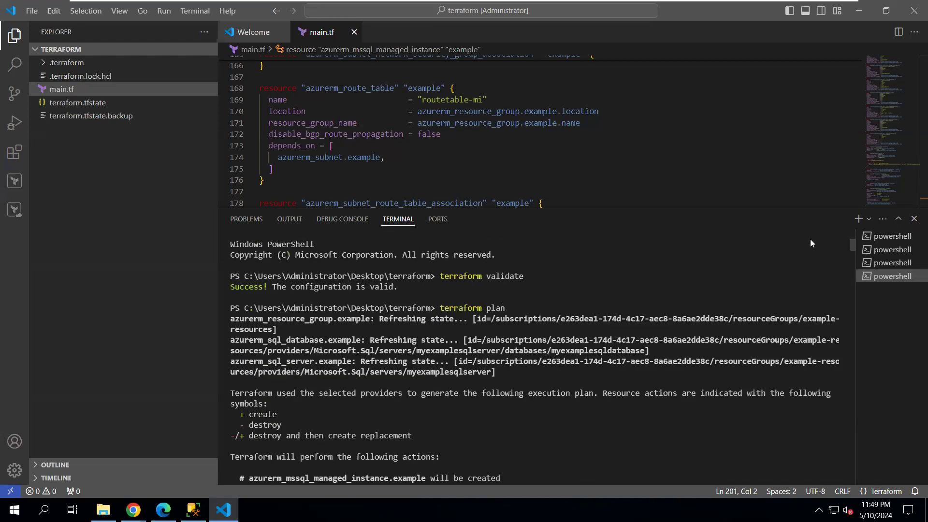
pyautogui.click(807, 162)
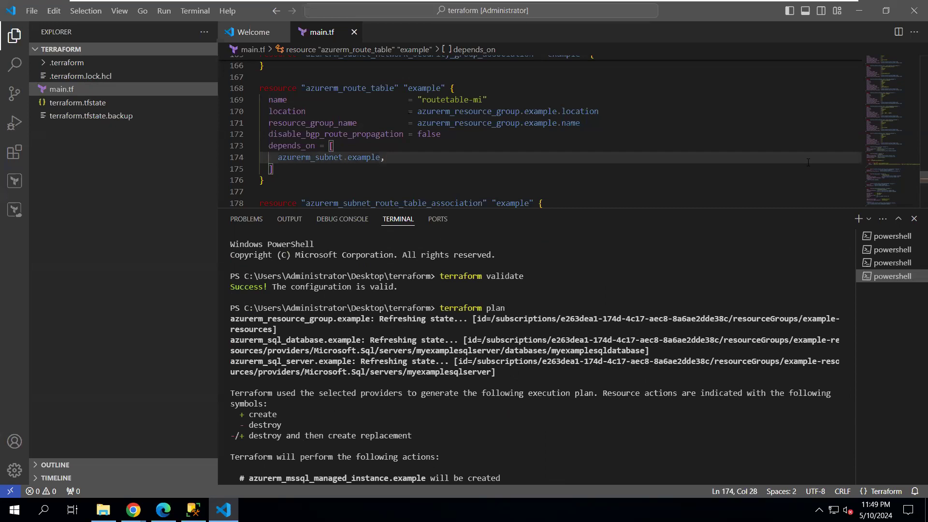
pyautogui.press('Up')
pyautogui.press('Up')
pyautogui.press('Up')
pyautogui.press('Up')
pyautogui.press('Up')
pyautogui.press('Up')
pyautogui.press('Up')
pyautogui.press('Up')
pyautogui.press('Up')
pyautogui.press('Up')
pyautogui.press('Up')
pyautogui.press('Up')
pyautogui.press('Up')
pyautogui.press('Up')
pyautogui.press('Up')
pyautogui.press('Up')
pyautogui.press('Up')
pyautogui.press('Up')
pyautogui.press('Up')
pyautogui.press('Up')
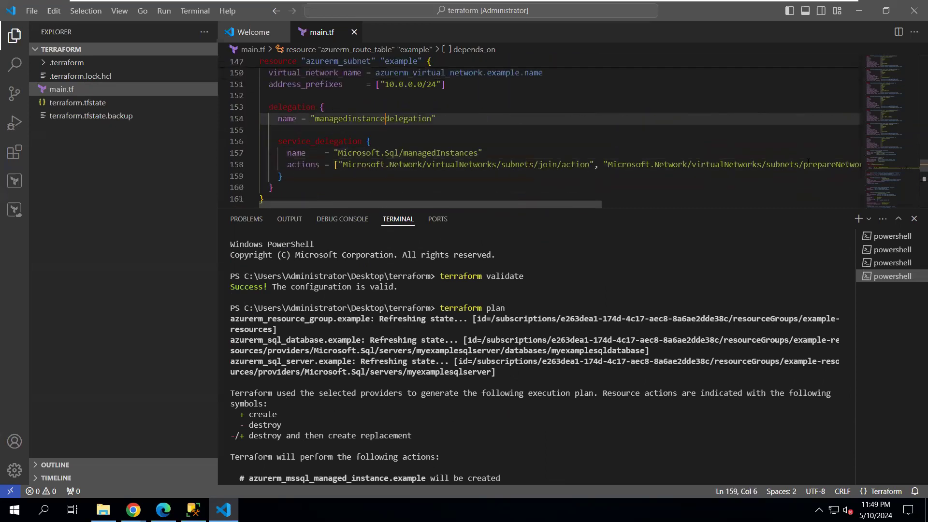
pyautogui.press('Up')
pyautogui.press('Up')
pyautogui.press('Up')
pyautogui.press('Up')
pyautogui.press('Up')
pyautogui.press('Up')
pyautogui.press('Up')
pyautogui.press('Up')
pyautogui.press('Up')
pyautogui.press('Up')
pyautogui.press('Up')
pyautogui.press('Up')
pyautogui.press('Up')
pyautogui.press('Up')
pyautogui.press('Up')
pyautogui.press('Up')
pyautogui.press('Up')
pyautogui.press('Up')
pyautogui.press('Up')
pyautogui.press('Up')
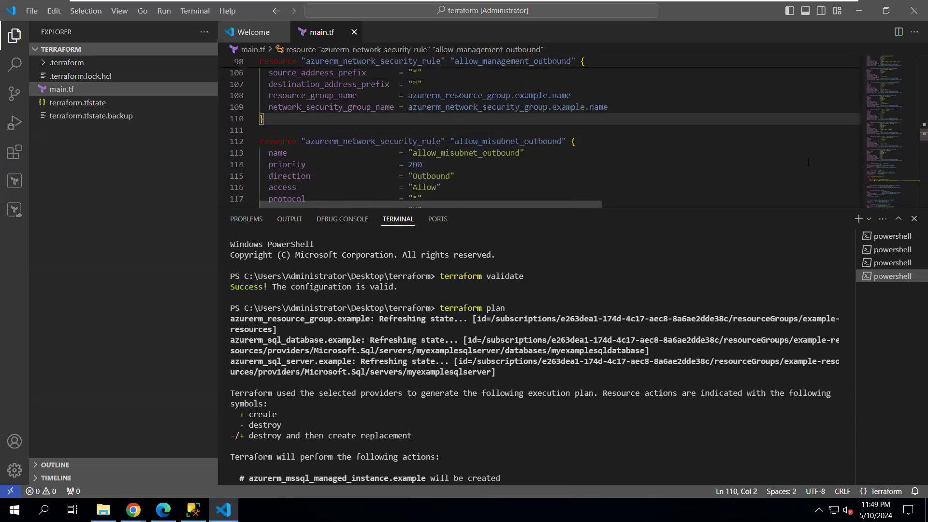
pyautogui.press('Up')
pyautogui.press('Up')
pyautogui.press('Up')
pyautogui.press('Up')
pyautogui.press('Up')
pyautogui.press('Up')
pyautogui.press('Up')
pyautogui.press('Up')
pyautogui.press('Up')
pyautogui.press('Up')
pyautogui.press('Up')
pyautogui.press('Up')
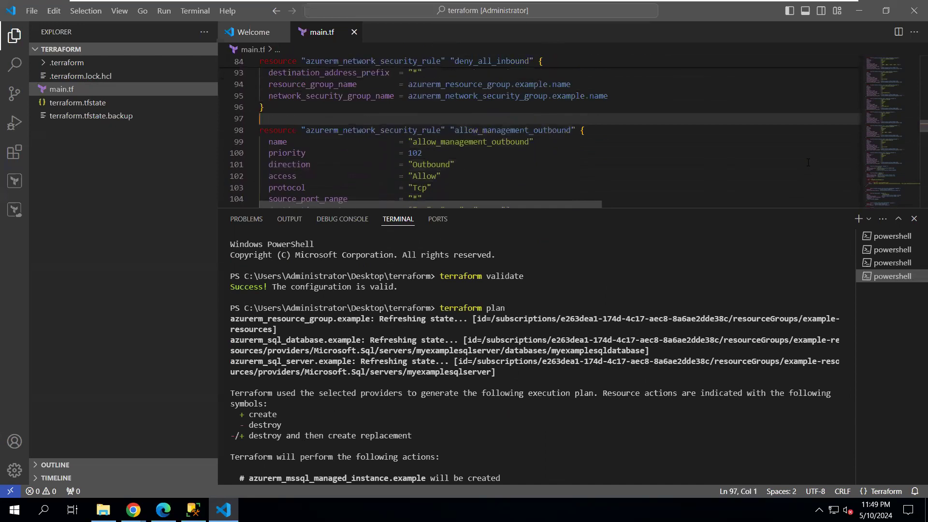
pyautogui.press('Up')
pyautogui.press('Up')
pyautogui.press('Up')
pyautogui.press('Up')
pyautogui.press('Up')
pyautogui.press('Up')
pyautogui.press('Up')
pyautogui.press('Up')
pyautogui.press('Up')
pyautogui.press('Up')
pyautogui.press('Up')
pyautogui.press('Up')
pyautogui.press('Up')
pyautogui.press('Up')
pyautogui.press('Up')
pyautogui.press('Up')
pyautogui.press('Up')
pyautogui.press('Up')
pyautogui.press('Up')
pyautogui.press('Up')
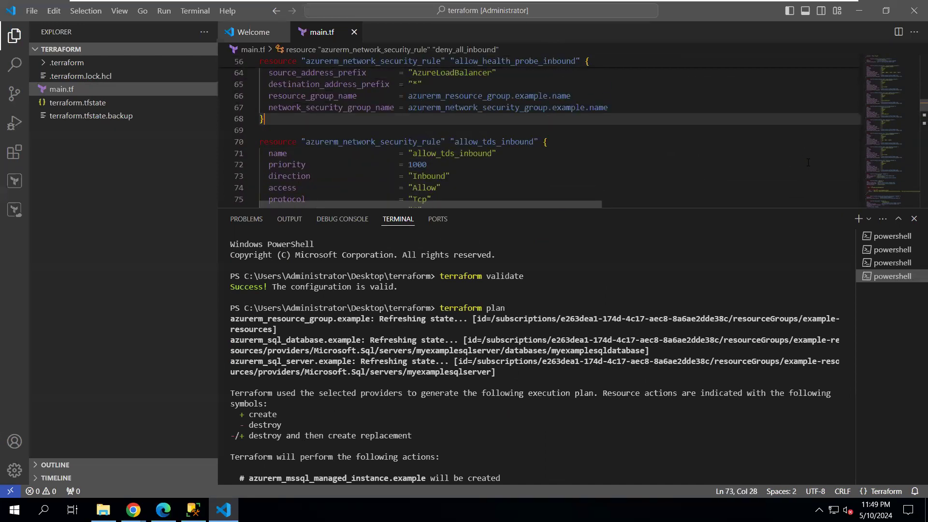
pyautogui.press('Up')
pyautogui.press('Up')
pyautogui.press('Up')
pyautogui.press('Up')
pyautogui.press('Up')
pyautogui.press('Up')
pyautogui.press('Up')
pyautogui.press('Up')
pyautogui.press('Up')
pyautogui.press('Up')
pyautogui.press('Up')
pyautogui.press('Up')
pyautogui.press('Up')
pyautogui.press('Up')
pyautogui.press('Up')
pyautogui.press('Up')
pyautogui.press('Up')
pyautogui.press('Up')
pyautogui.press('Up')
pyautogui.press('Up')
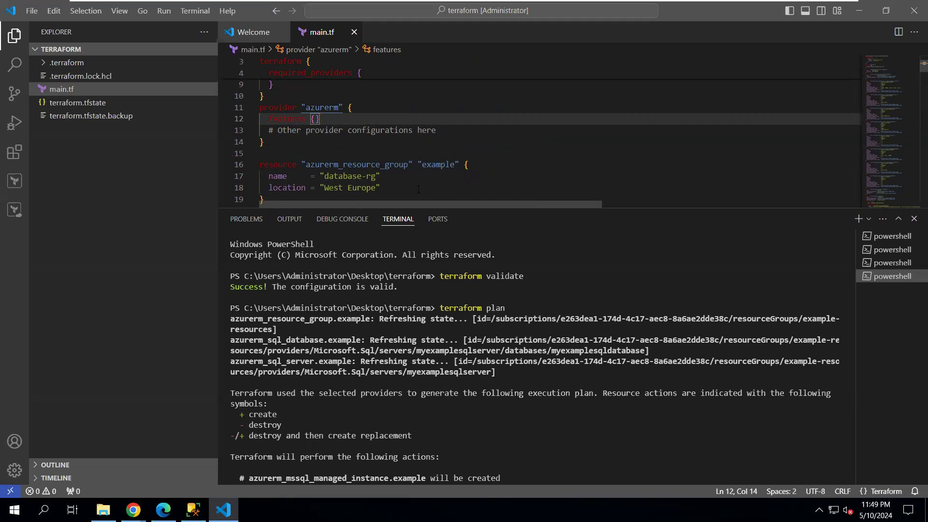
pyautogui.moveTo(638, 4)
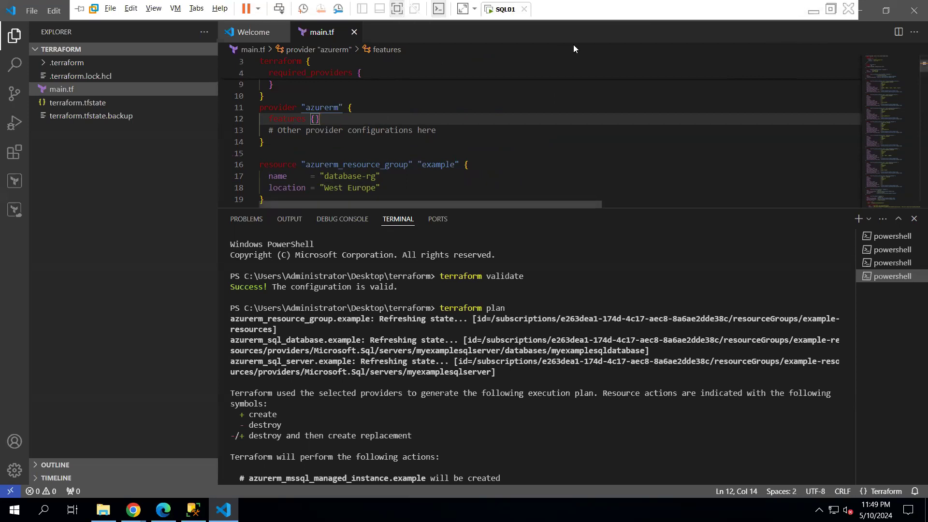
# Refresh Resource groups and All resources to confirm example-resources is gone and nothing remains
pyautogui.click(811, 11)
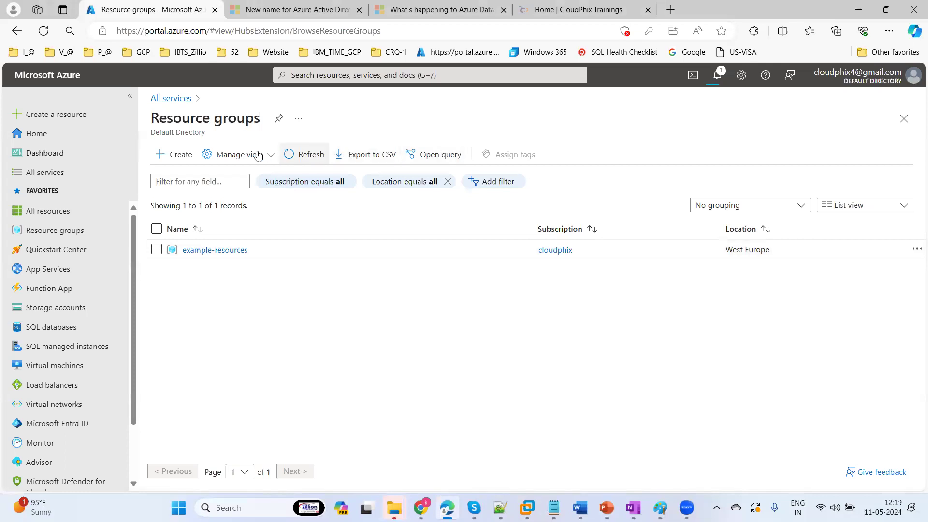
pyautogui.click(305, 159)
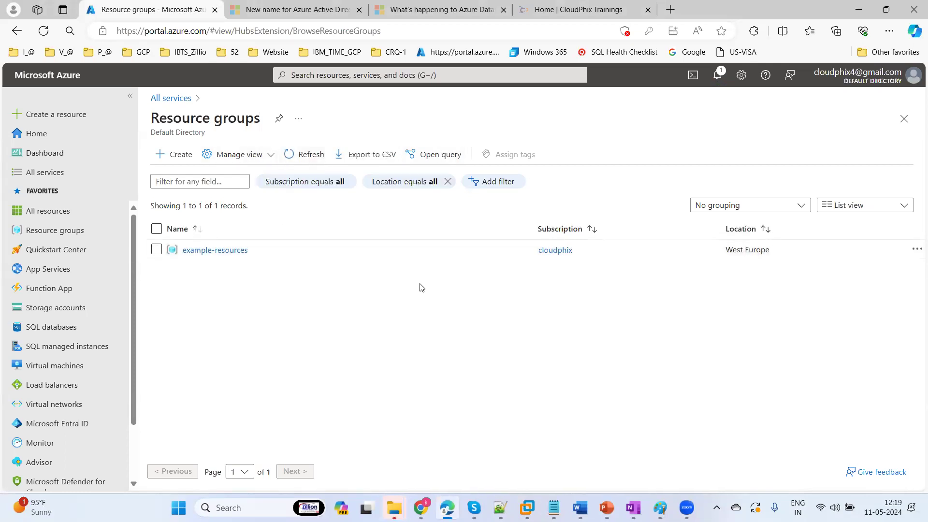
pyautogui.click(304, 155)
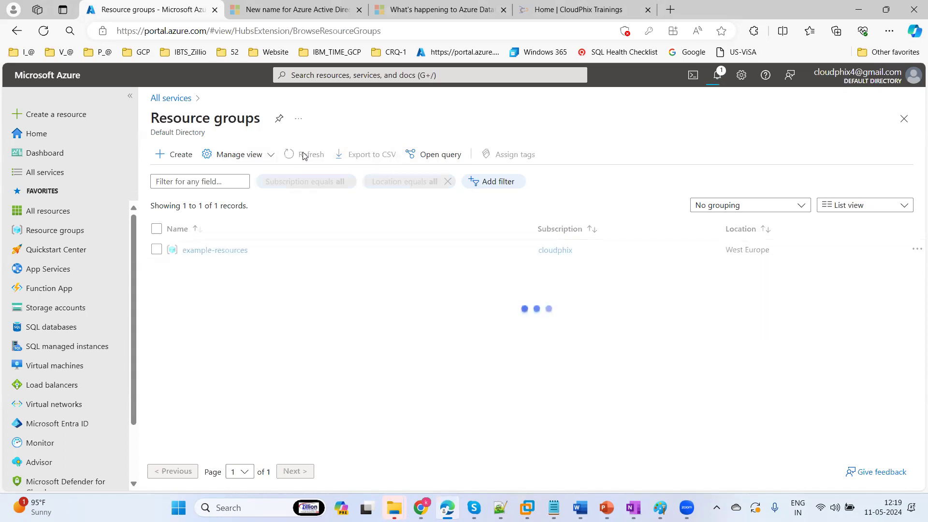
pyautogui.click(61, 217)
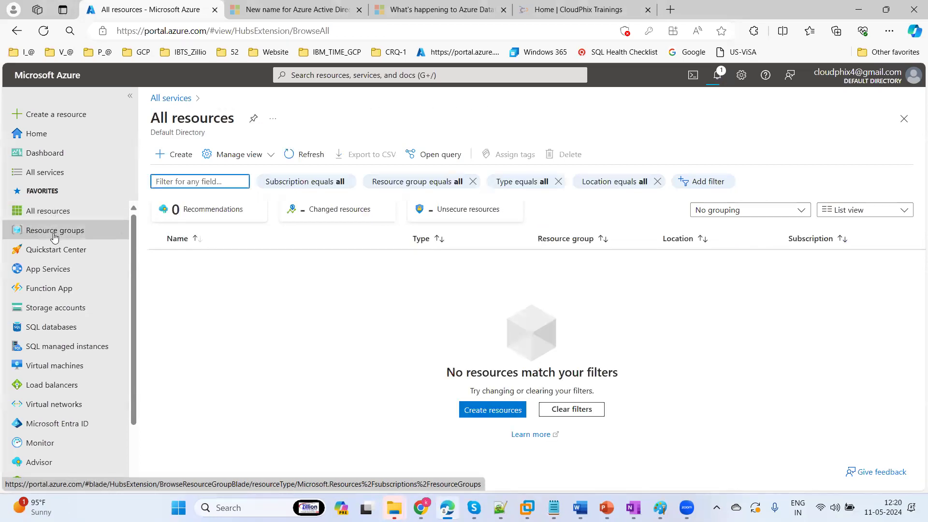
pyautogui.click(54, 234)
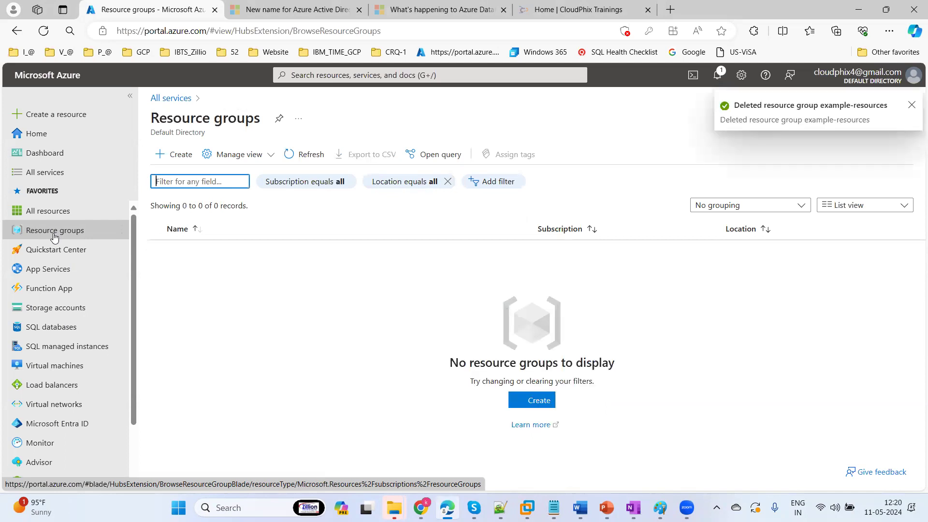
pyautogui.click(47, 175)
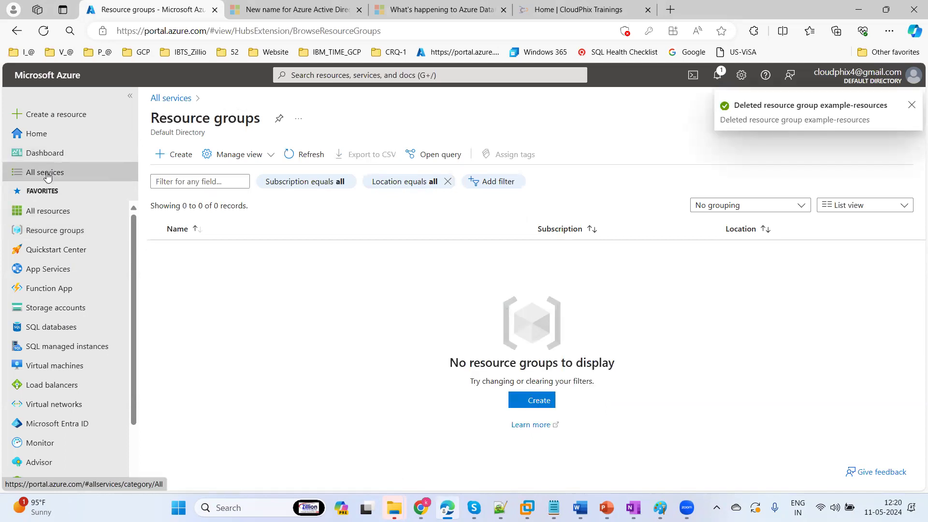
pyautogui.click(44, 215)
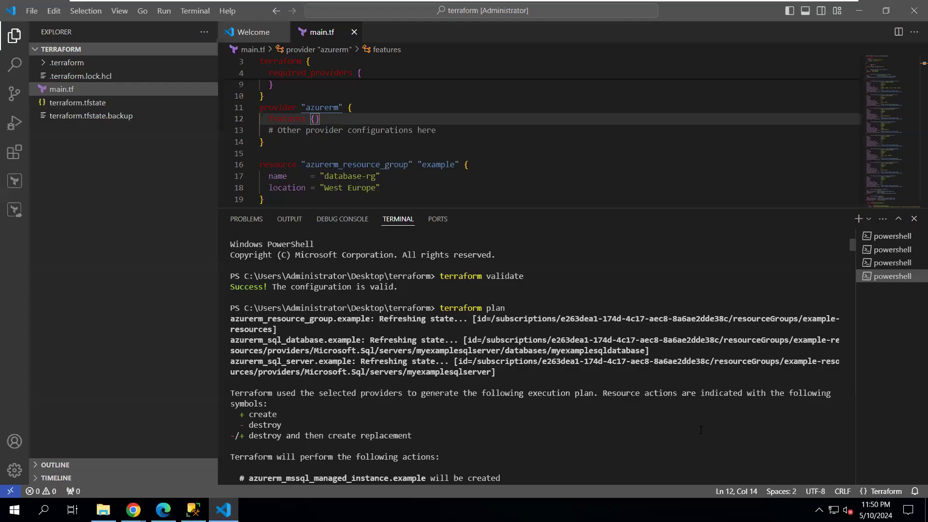
# Rerun terraform apply and approve its plan of 16 to add, 0 to destroy with 'yes'
pyautogui.moveTo(693, 444); pyautogui.dragTo(693, 510)
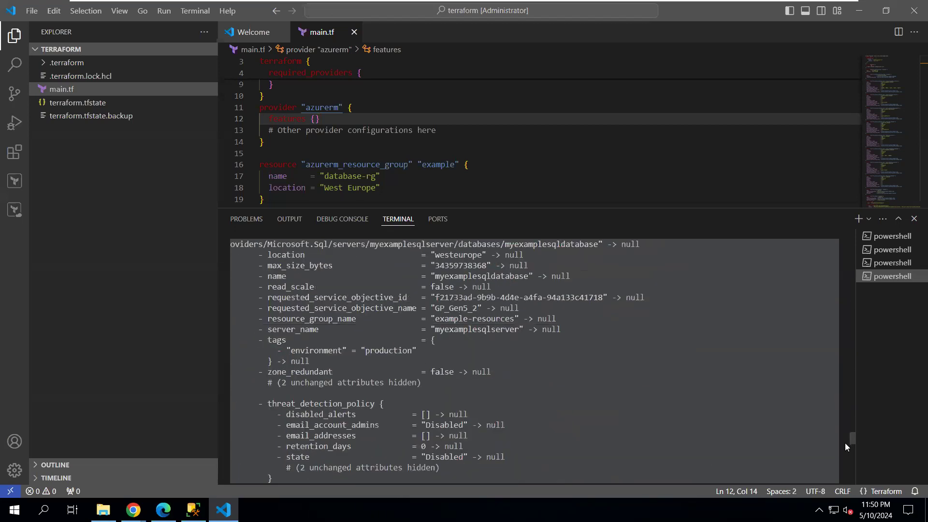
pyautogui.moveTo(850, 440); pyautogui.dragTo(848, 485)
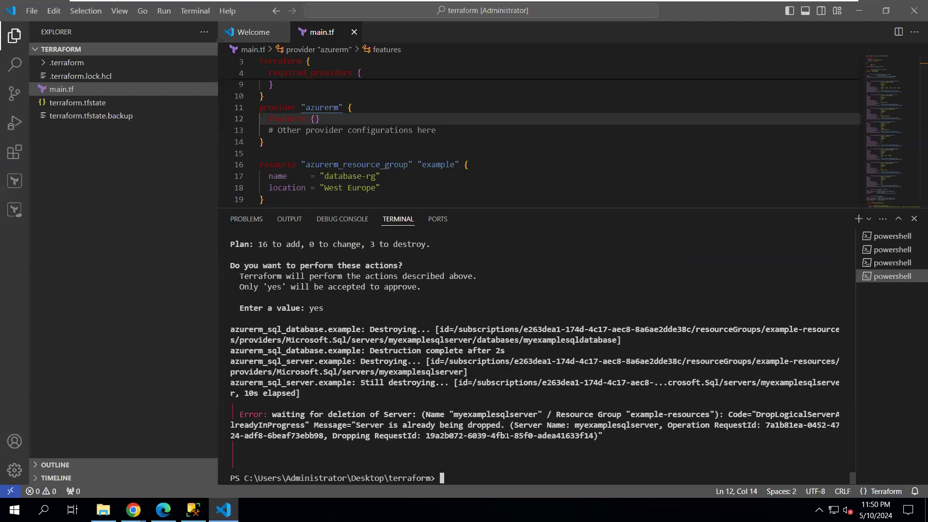
pyautogui.press('Up')
pyautogui.press('Return')
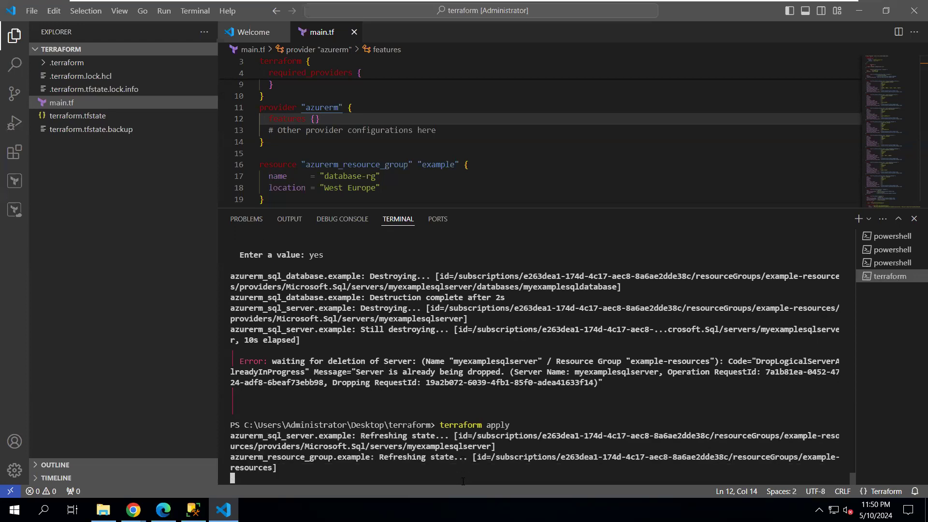
pyautogui.write('yes')
pyautogui.press('Return')
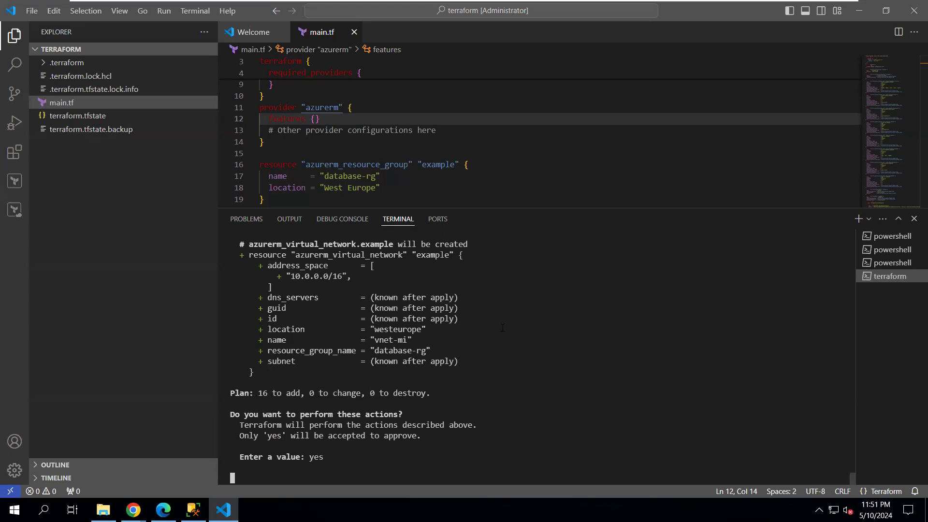
# Glance at the Azure portal from the host, then return to the Terraform output in the VM
pyautogui.moveTo(804, 9)
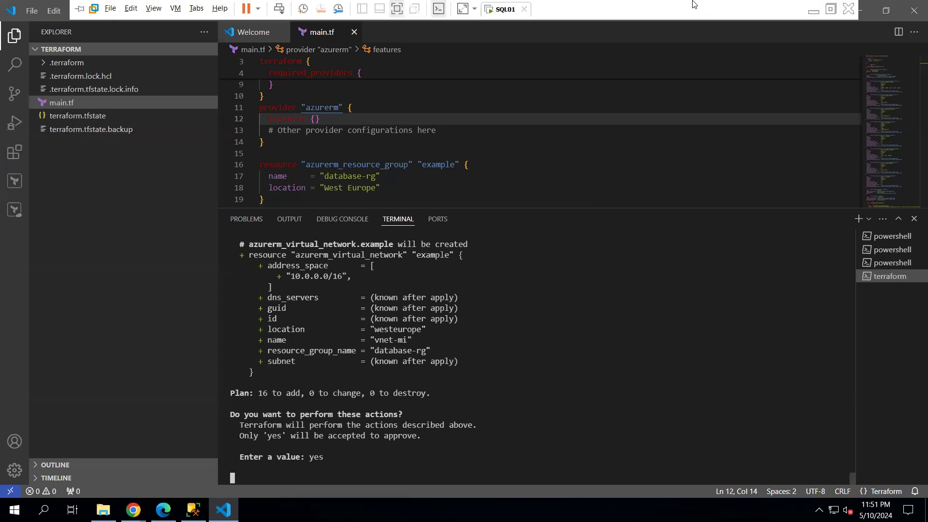
pyautogui.click(811, 9)
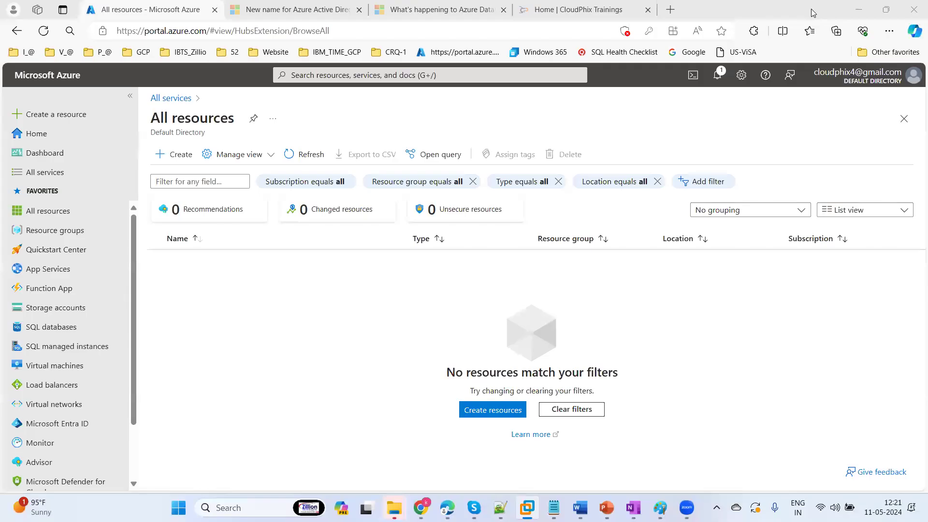
pyautogui.click(661, 57)
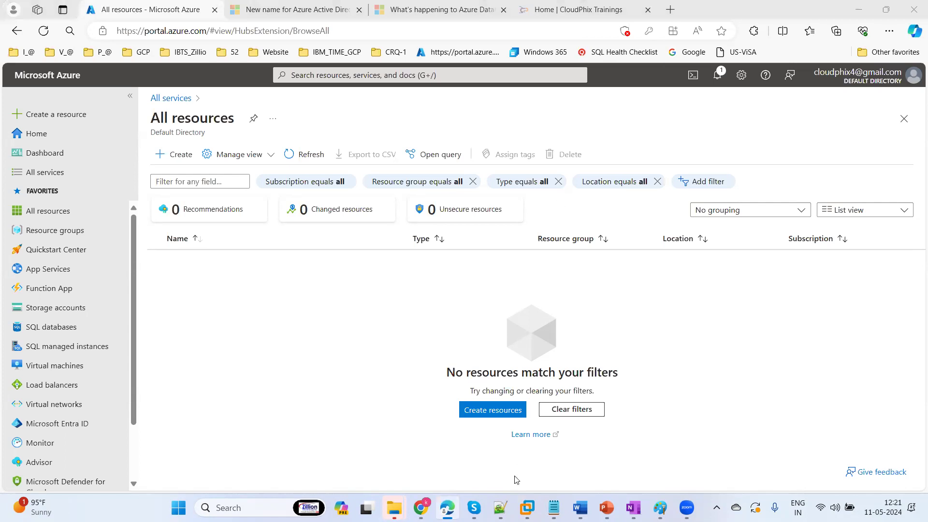
pyautogui.click(526, 507)
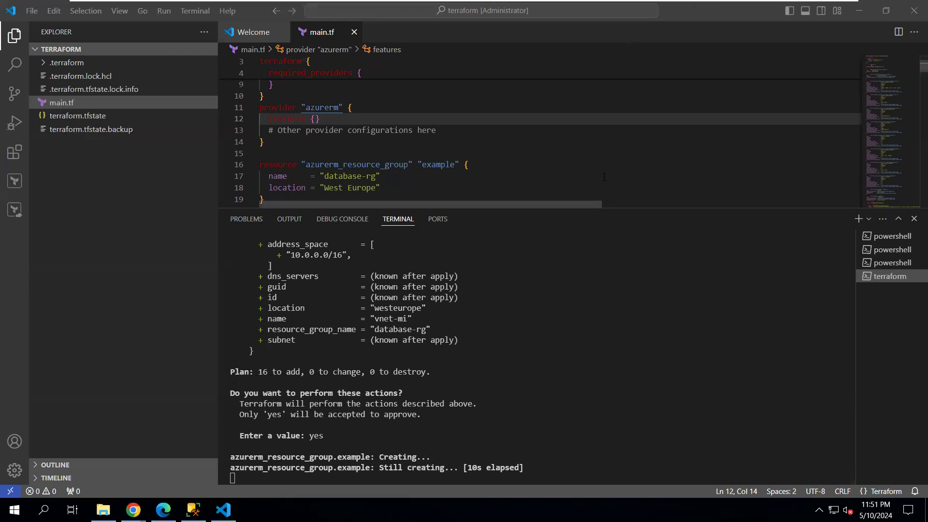
# List resource groups in the portal, open database-rg, refresh its resources, and close it
pyautogui.moveTo(715, 4)
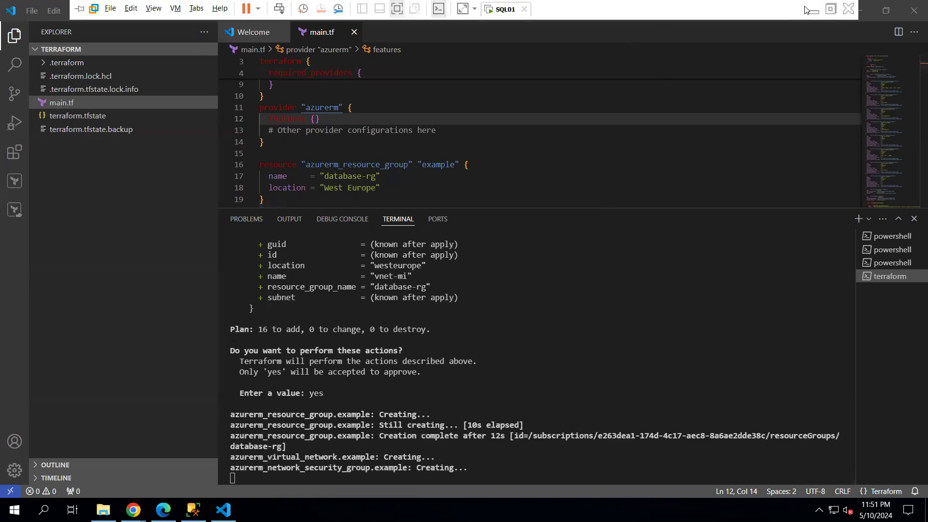
pyautogui.click(812, 10)
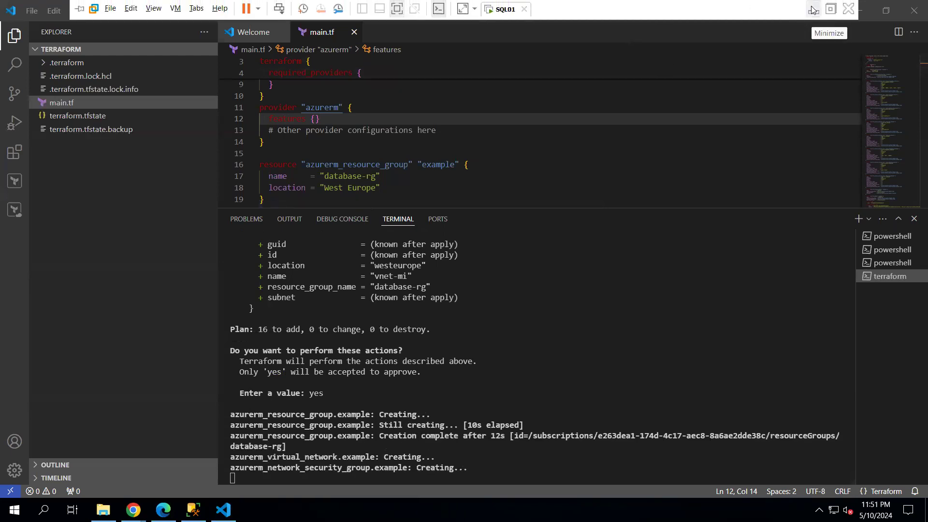
pyautogui.click(52, 215)
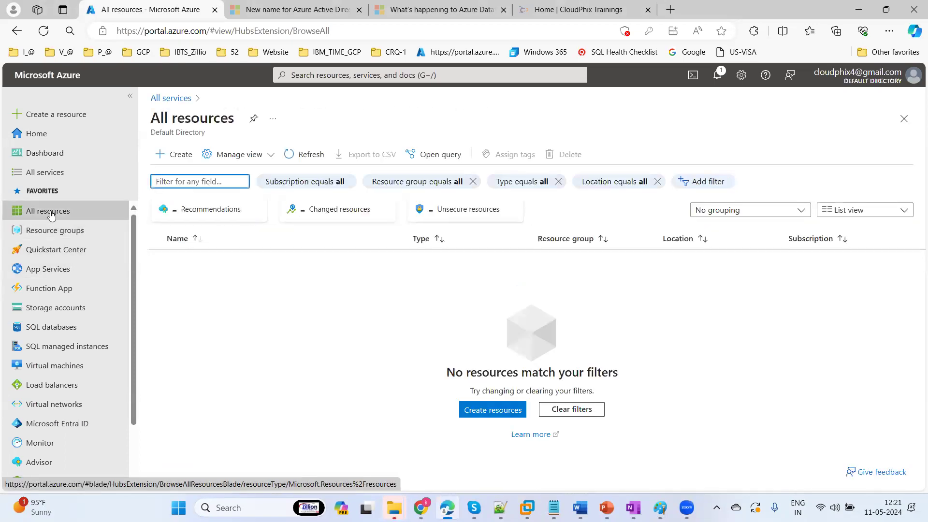
pyautogui.click(57, 232)
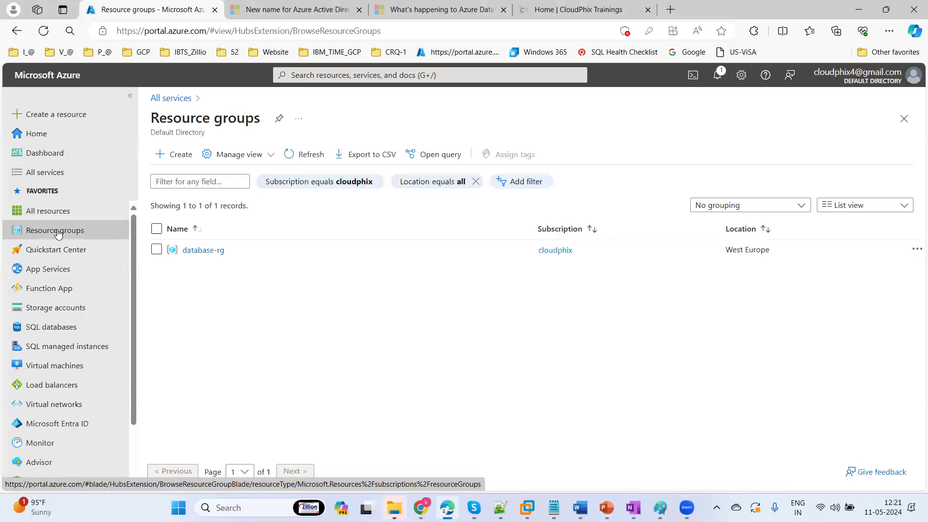
pyautogui.click(200, 250)
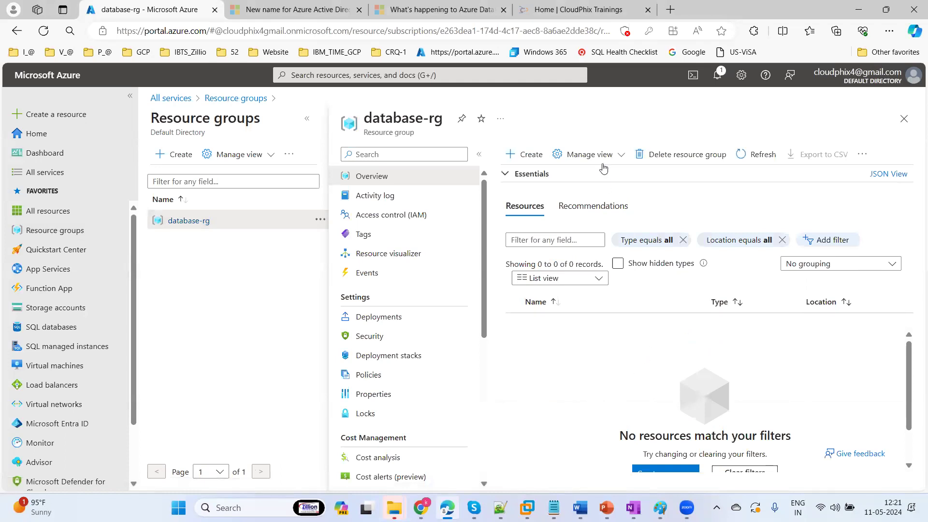
pyautogui.click(753, 157)
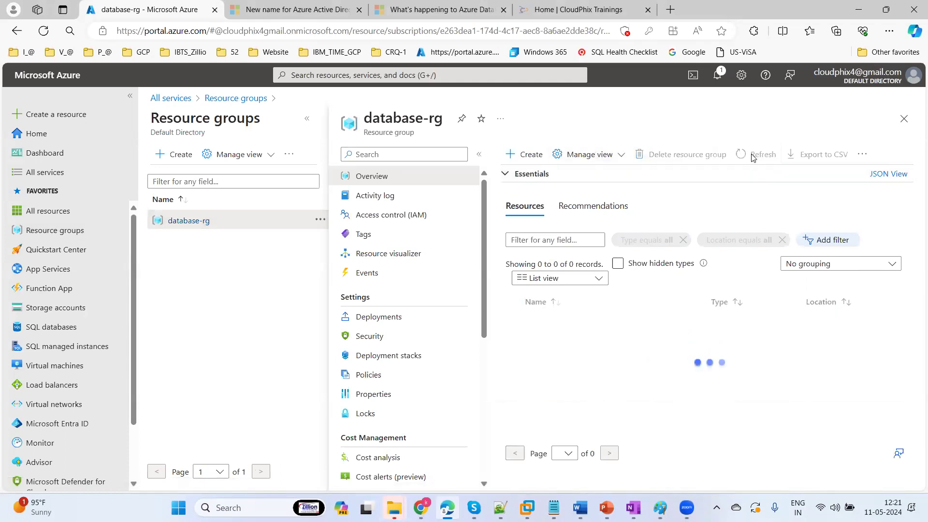
pyautogui.click(904, 119)
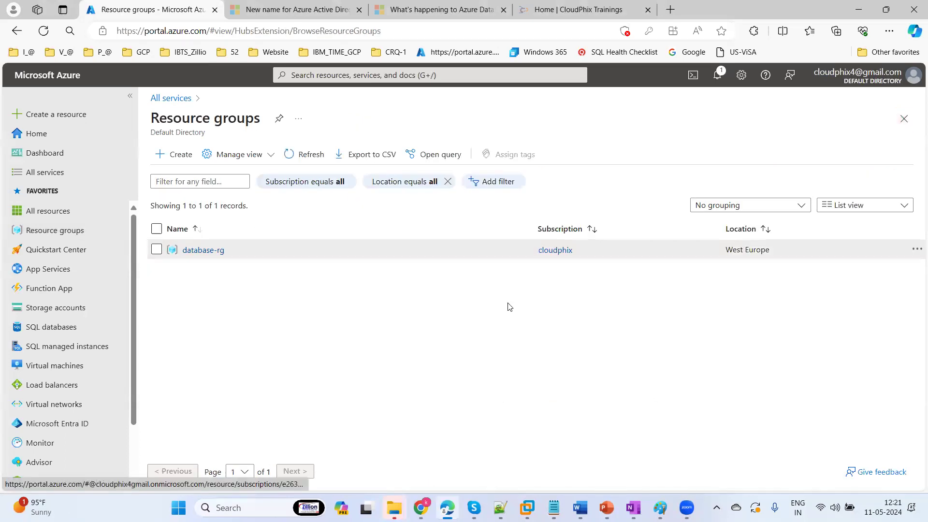
# Check Terraform progress in the VM, then refresh the portal's resource groups list
pyautogui.click(527, 505)
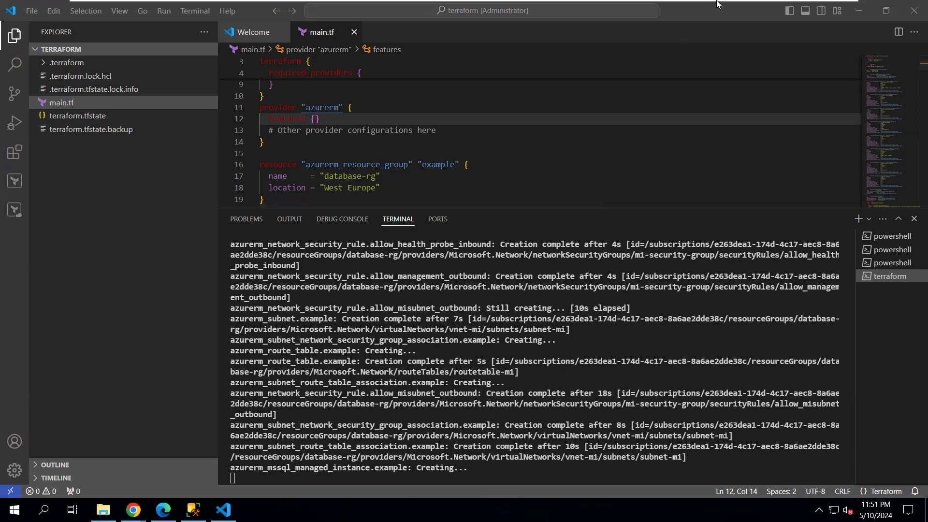
pyautogui.moveTo(717, 4)
pyautogui.click(813, 7)
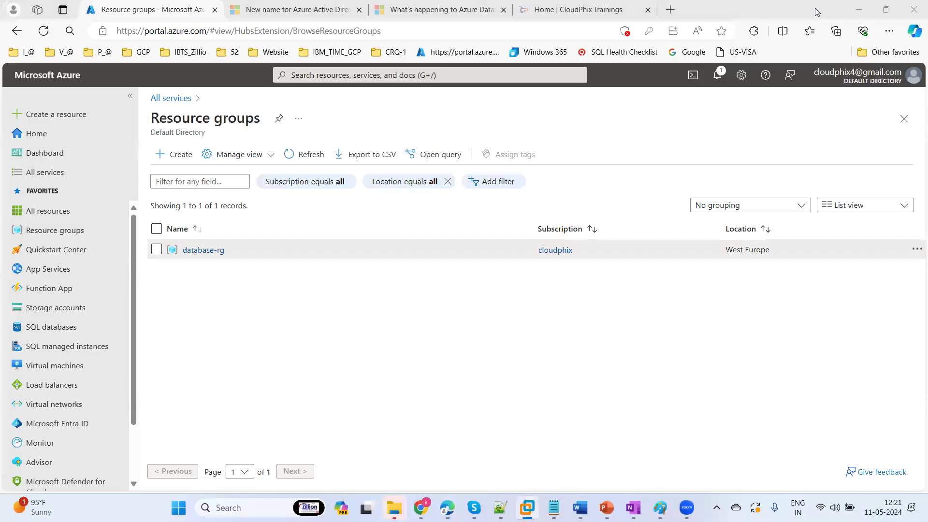
pyautogui.click(306, 154)
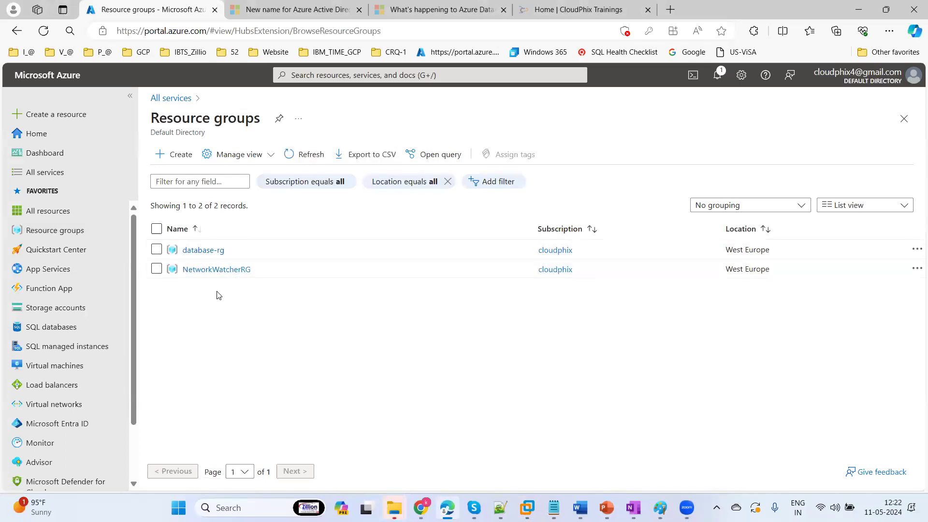
# Open database-rg and review mi-security-group's inbound and outbound rules and its subnet-mi association
pyautogui.click(201, 248)
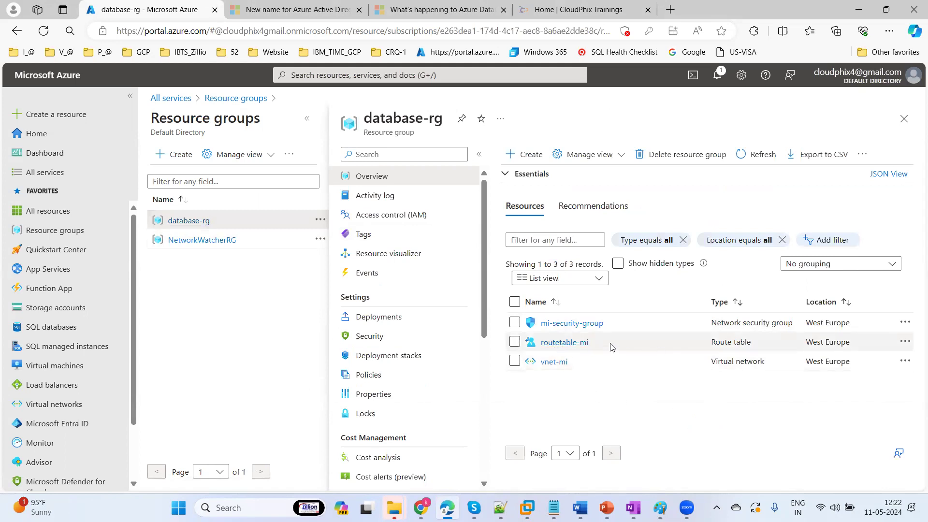
pyautogui.click(588, 327)
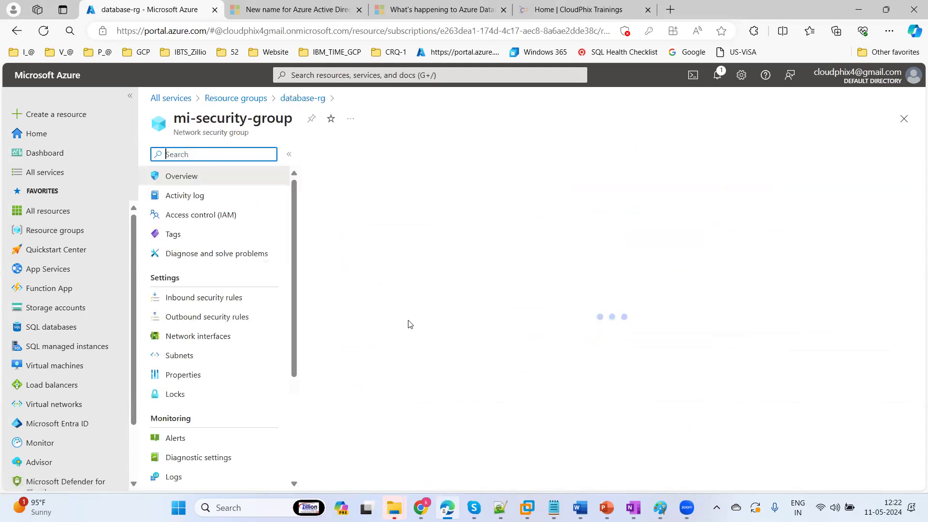
pyautogui.click(208, 299)
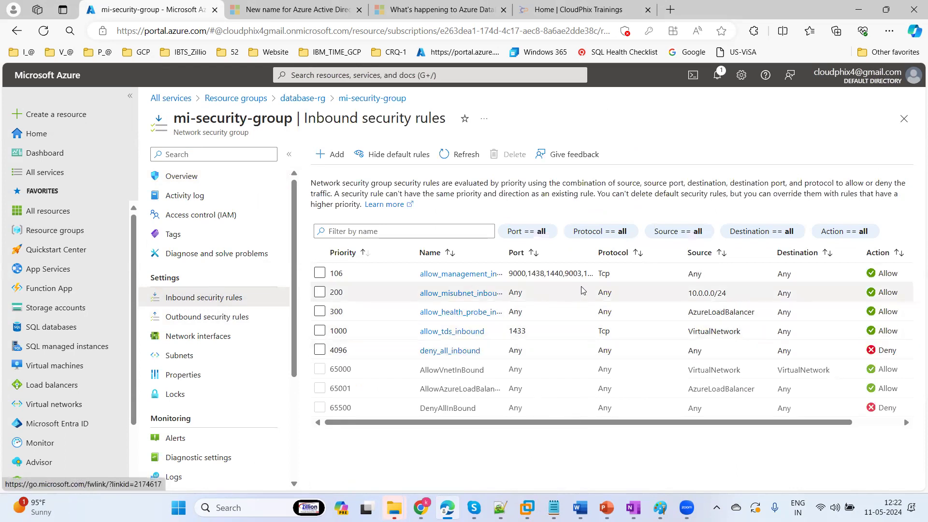
pyautogui.click(209, 318)
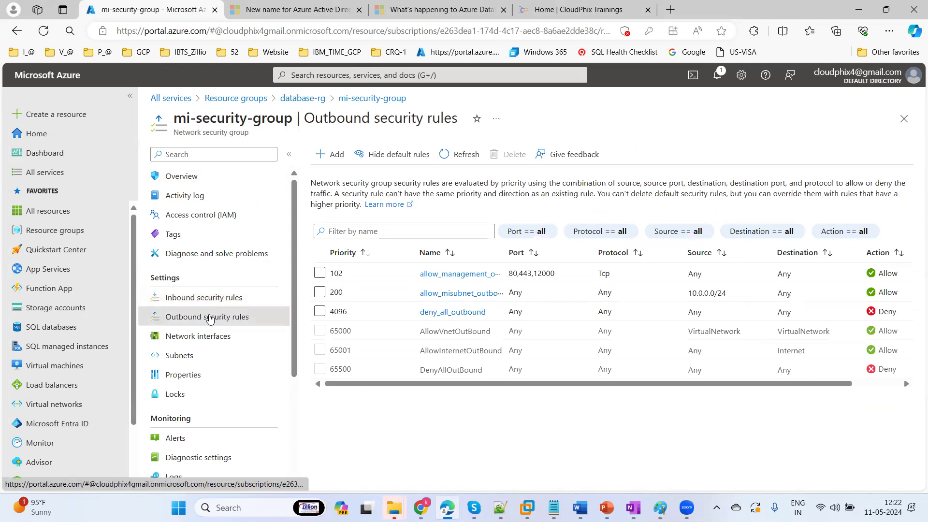
pyautogui.click(179, 356)
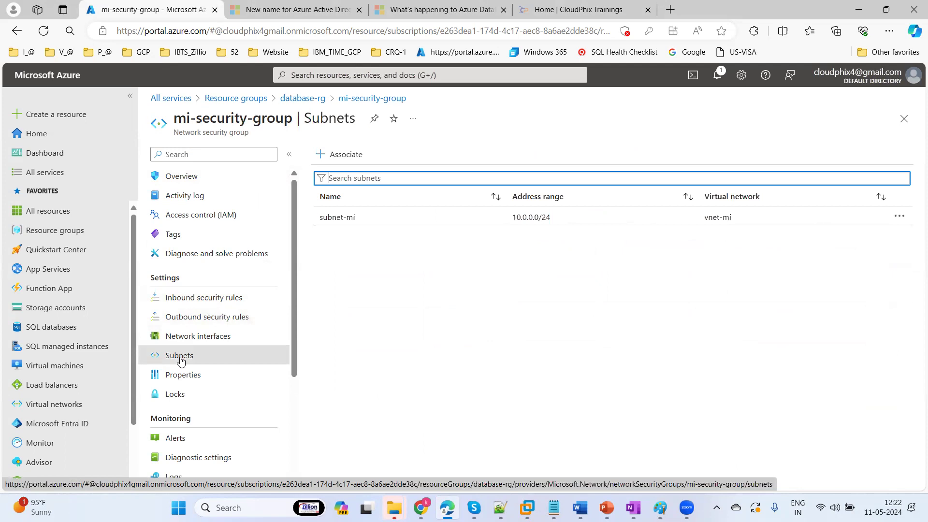
pyautogui.click(348, 224)
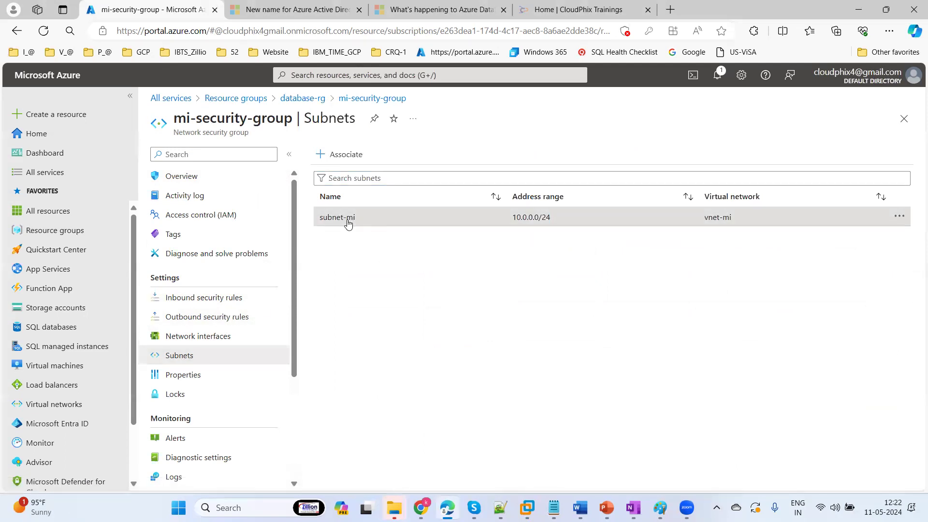
pyautogui.click(904, 124)
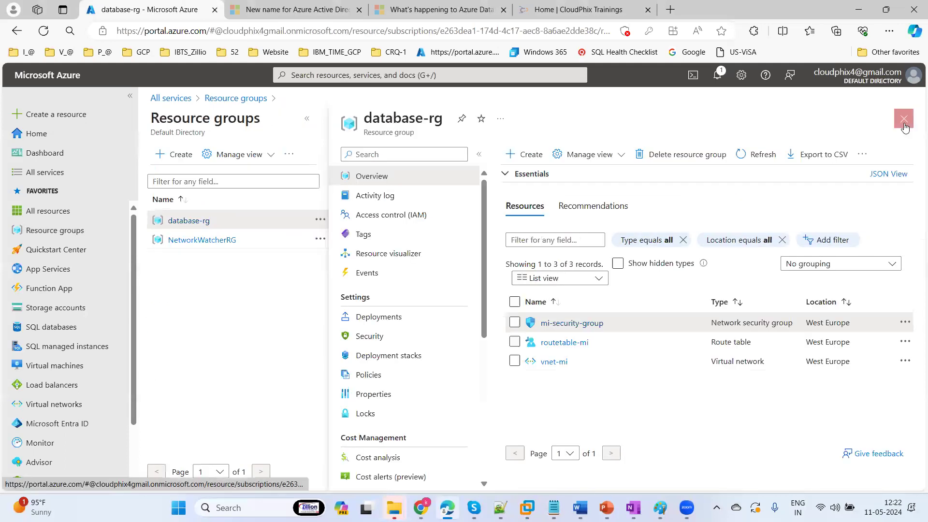
# Refresh database-rg and open managedsqlinstance, shown creating on subnet-mi with 4 vCores
pyautogui.click(753, 152)
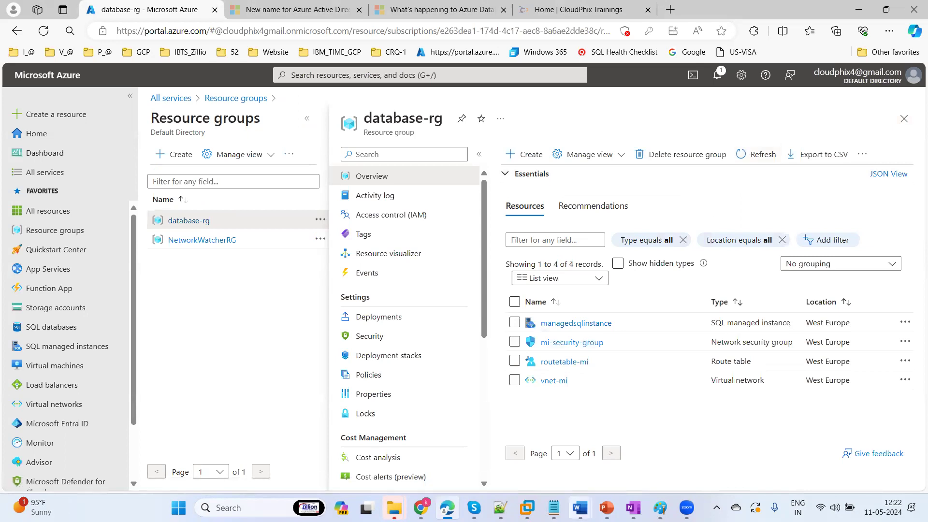
pyautogui.click(526, 507)
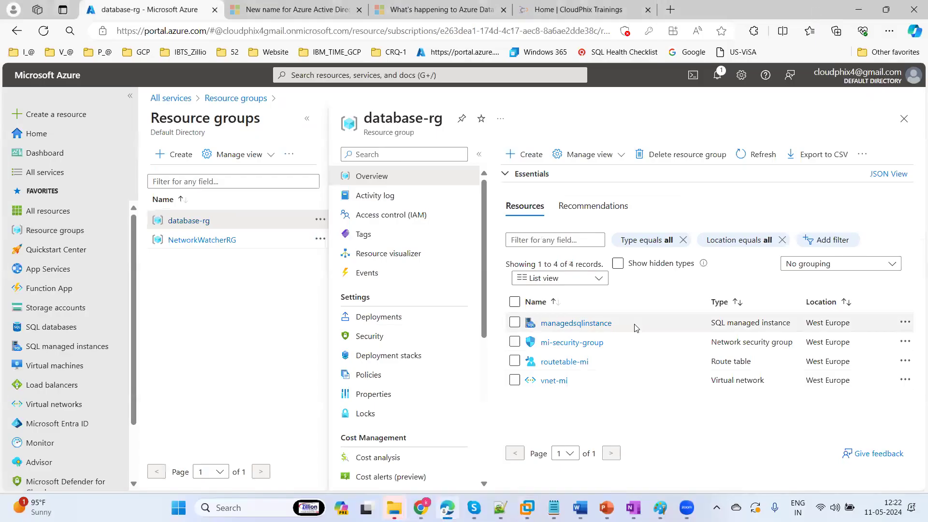
pyautogui.click(755, 156)
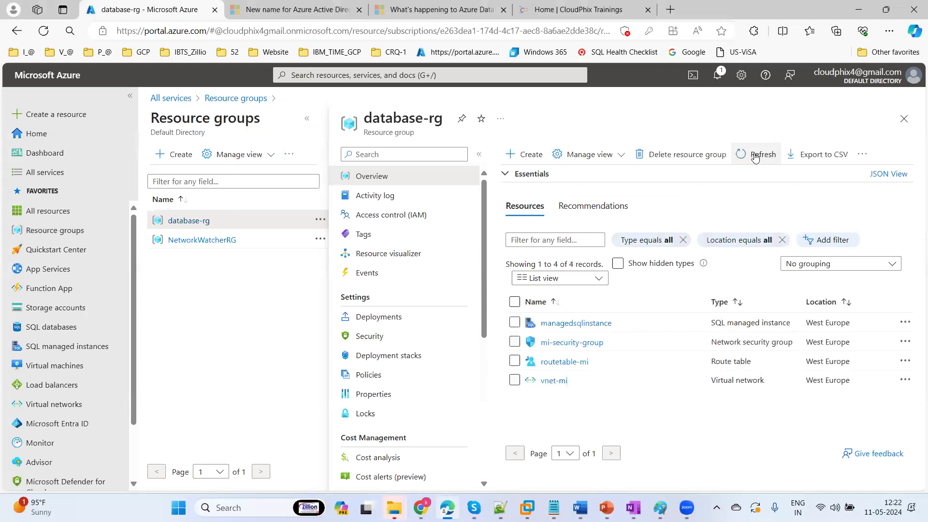
pyautogui.click(566, 323)
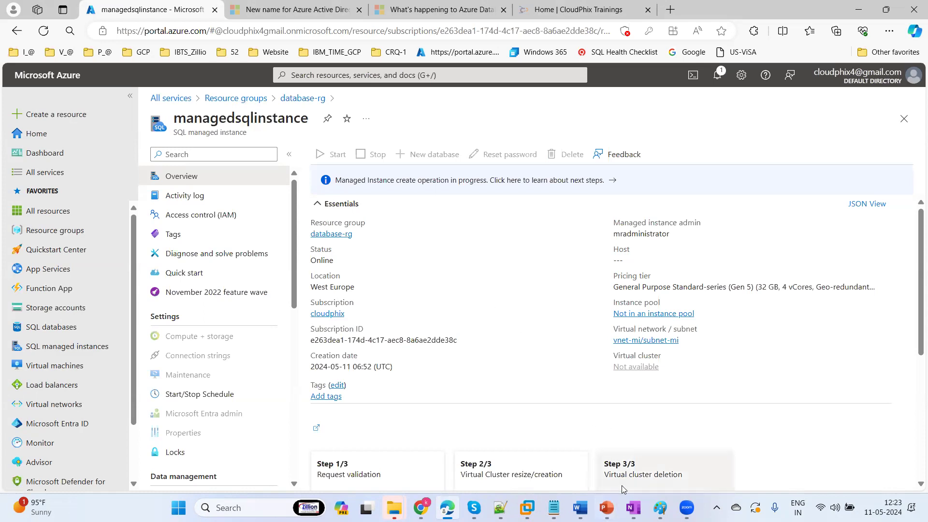
pyautogui.click(501, 507)
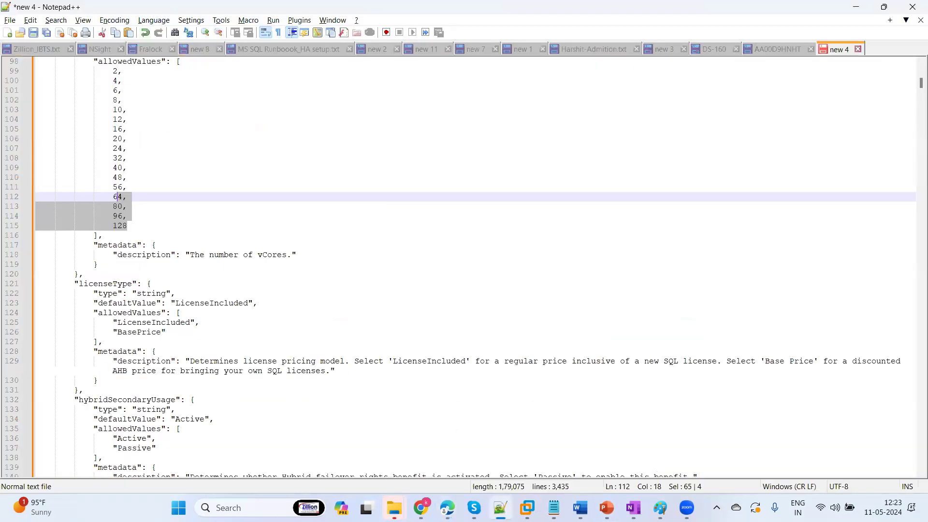
# Search the azurerm_mssql_managed_instance docs for 'password', then return to the Terraform terminal
pyautogui.click(500, 508)
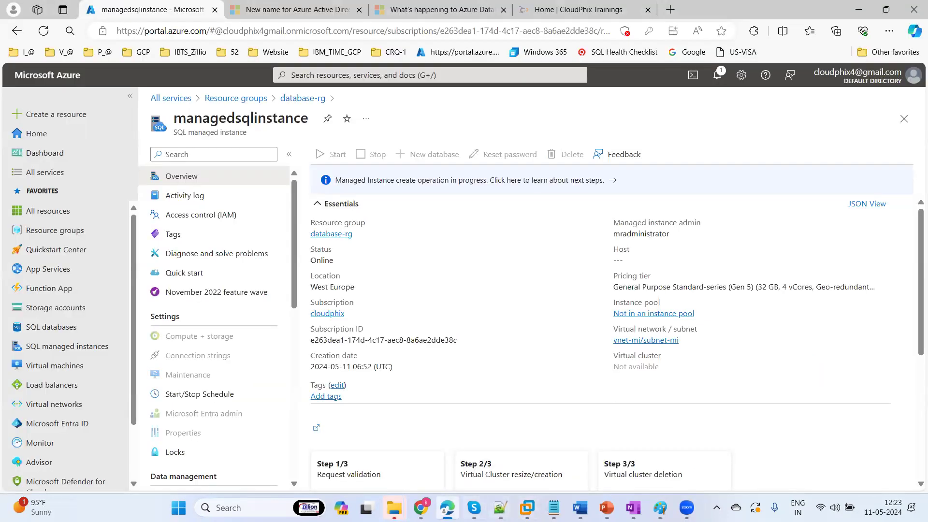
pyautogui.moveTo(421, 508)
pyautogui.click(466, 449)
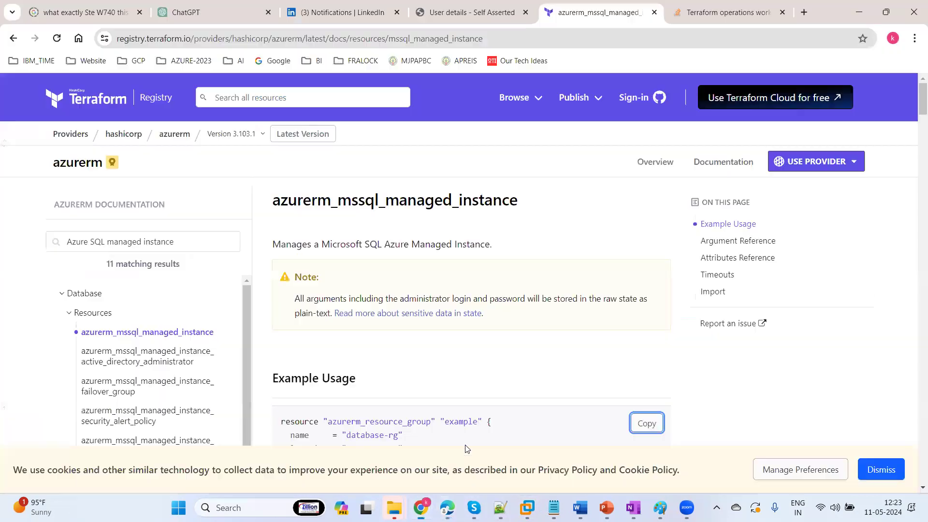
pyautogui.moveTo(913, 104); pyautogui.dragTo(914, 139)
pyautogui.hotkey('ctrl', 'f')
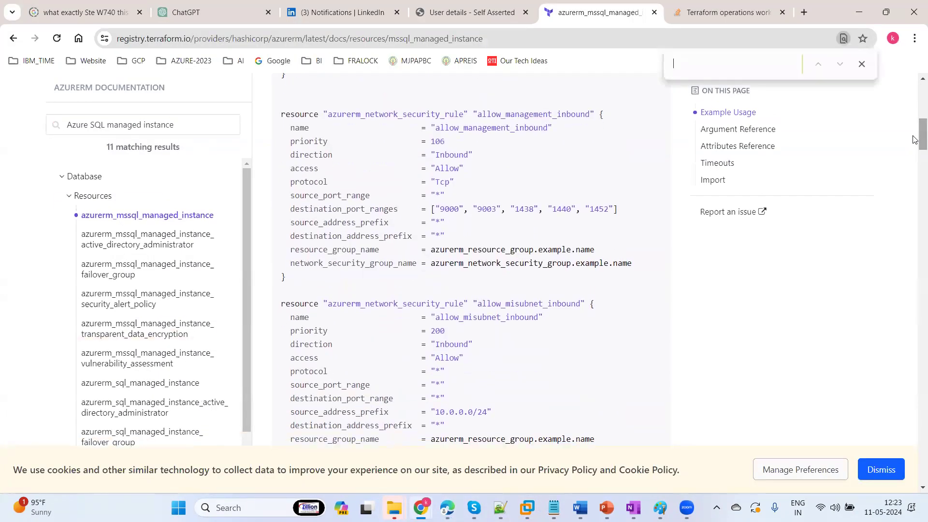
pyautogui.write('pass')
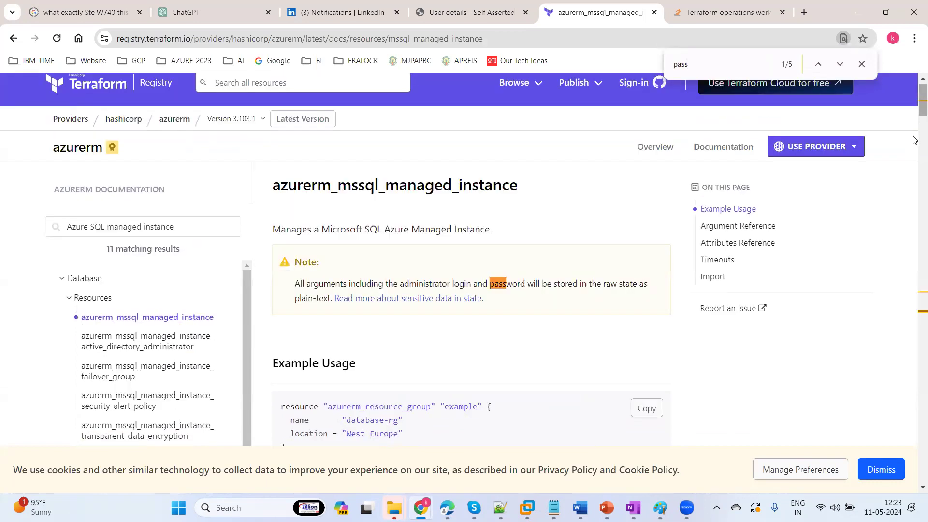
pyautogui.write('word')
pyautogui.press('Return')
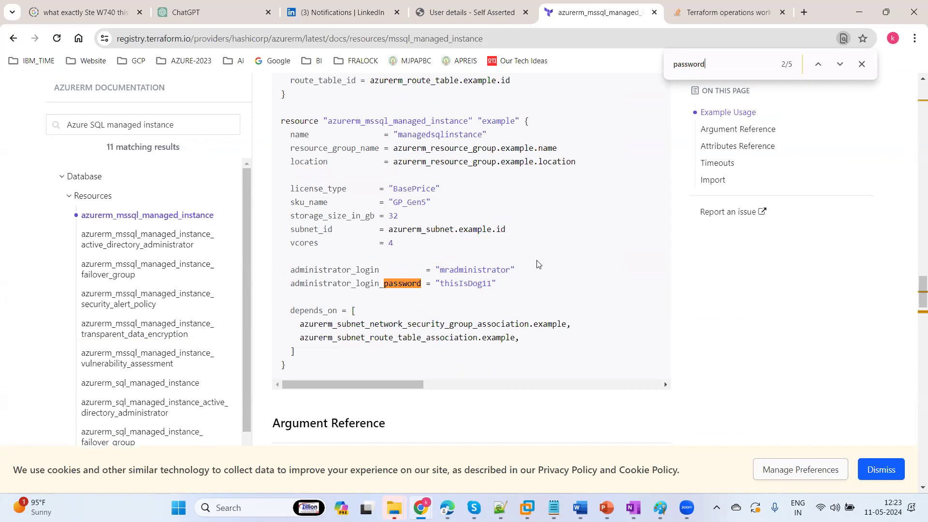
pyautogui.click(526, 507)
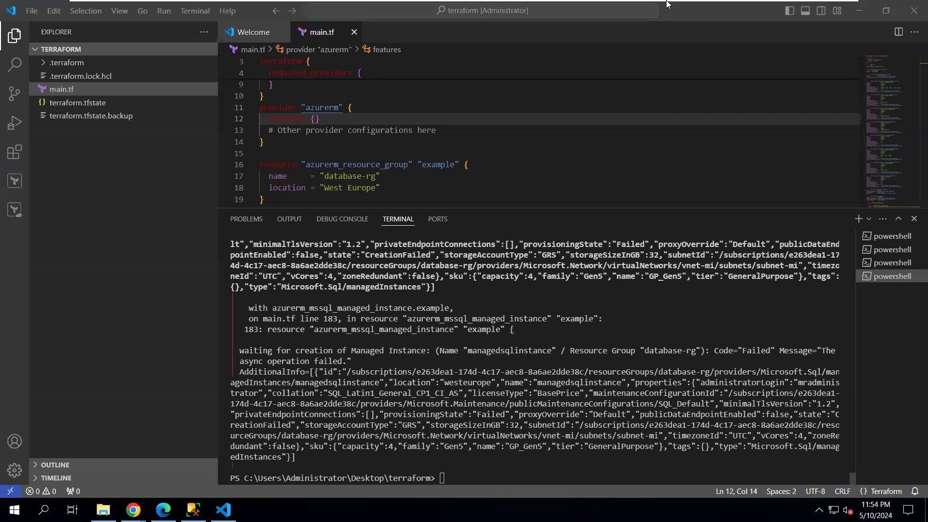
# Reload the portal's database-rg page and reopen managedsqlinstance, now reporting Failed to create
pyautogui.moveTo(668, 4)
pyautogui.click(813, 8)
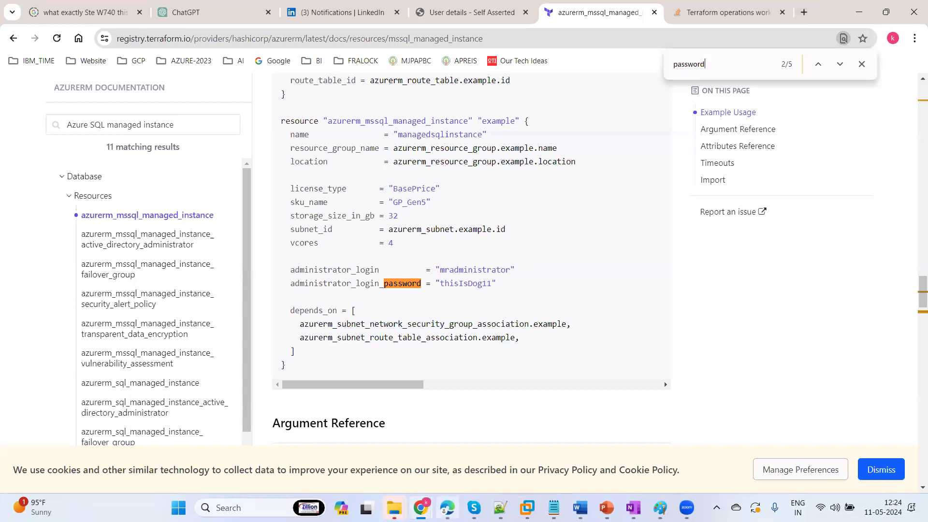
pyautogui.click(447, 508)
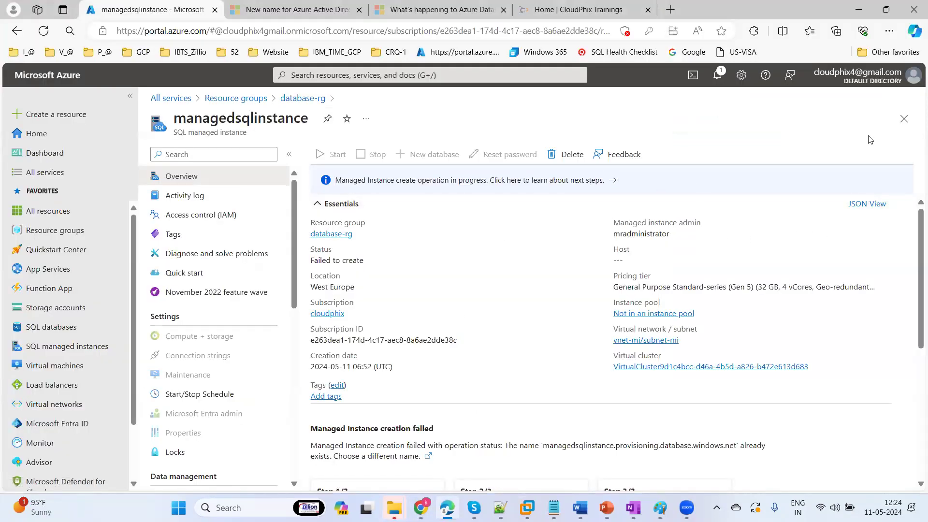
pyautogui.click(903, 120)
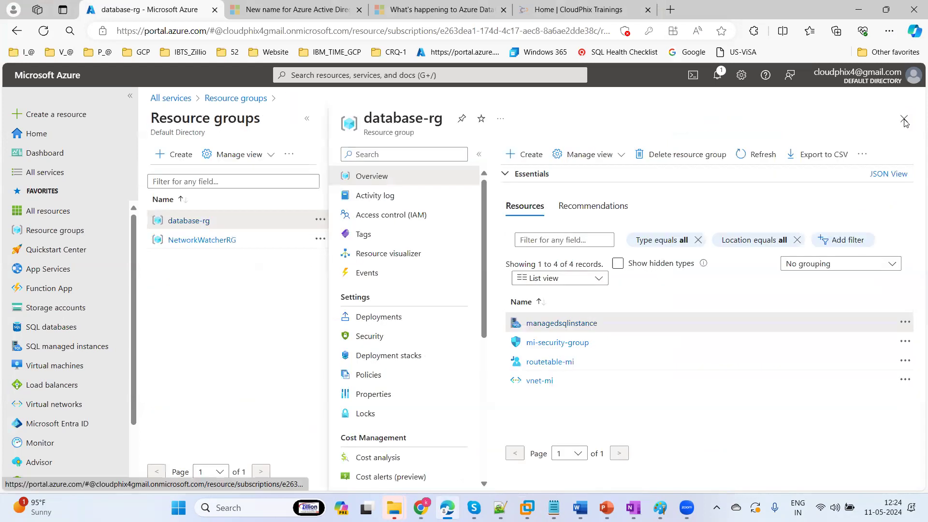
pyautogui.click(718, 76)
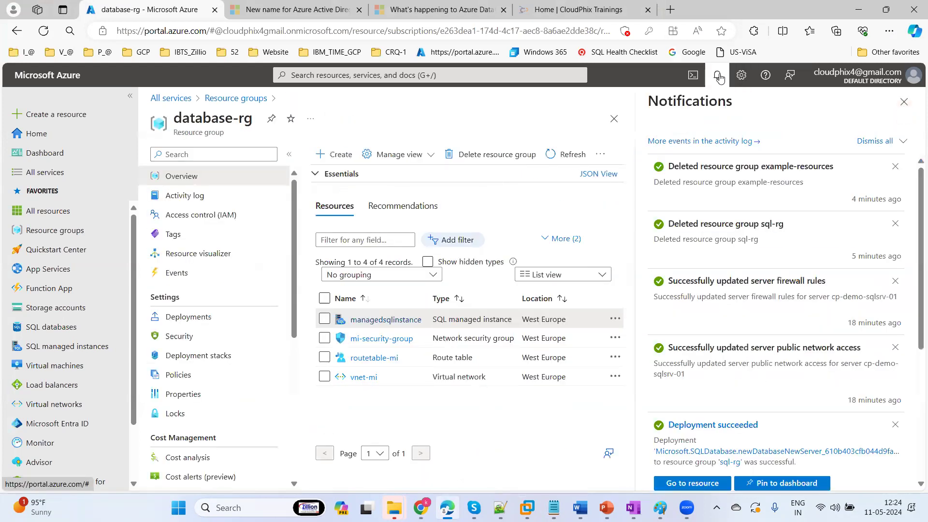
pyautogui.click(43, 32)
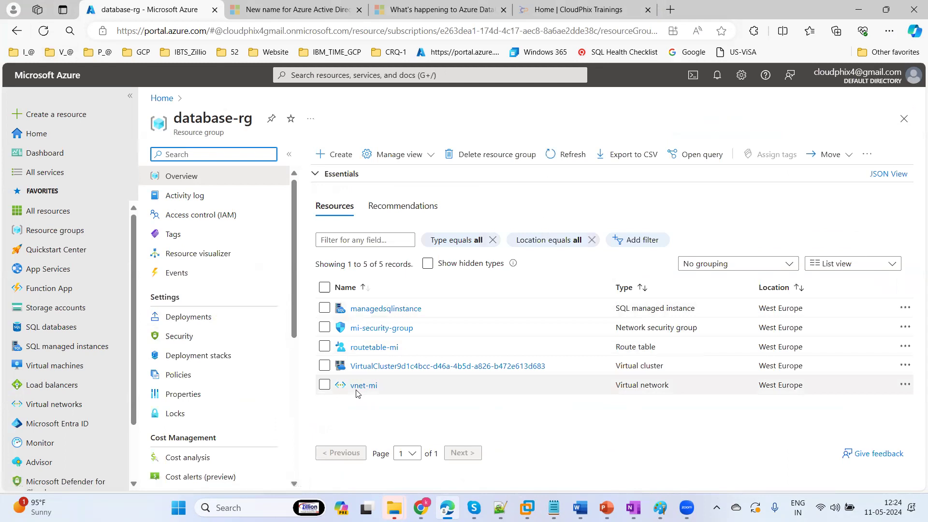
pyautogui.click(364, 310)
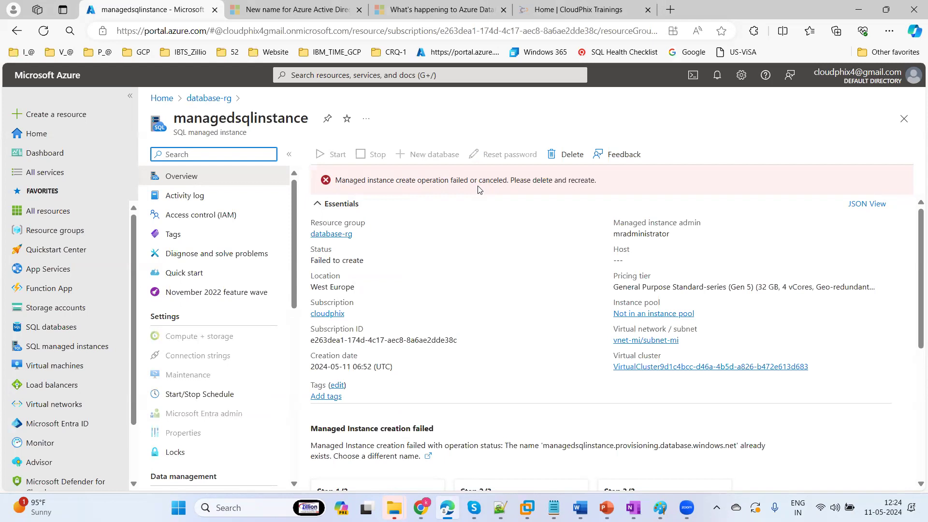
# Delete managedsqlinstance, confirming by pasting its copied name into the confirmation box
pyautogui.click(690, 10)
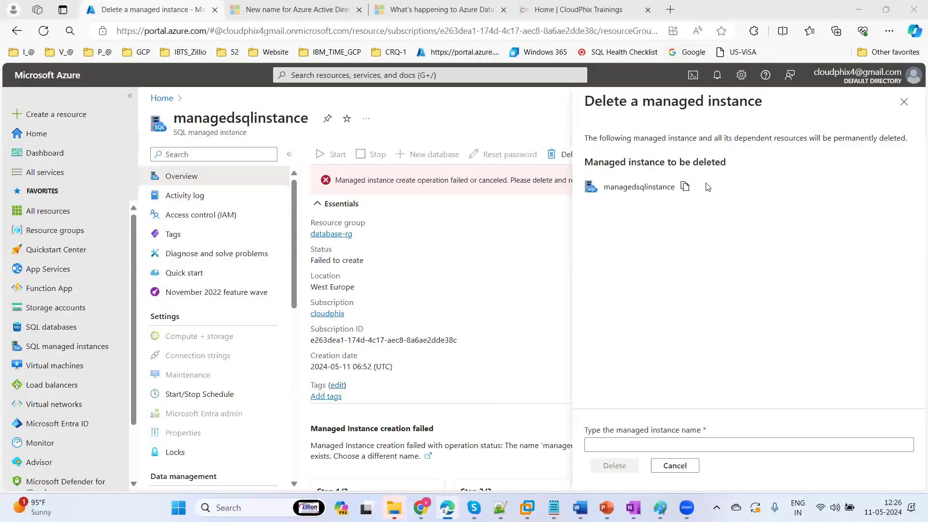
pyautogui.click(684, 188)
pyautogui.click(594, 444)
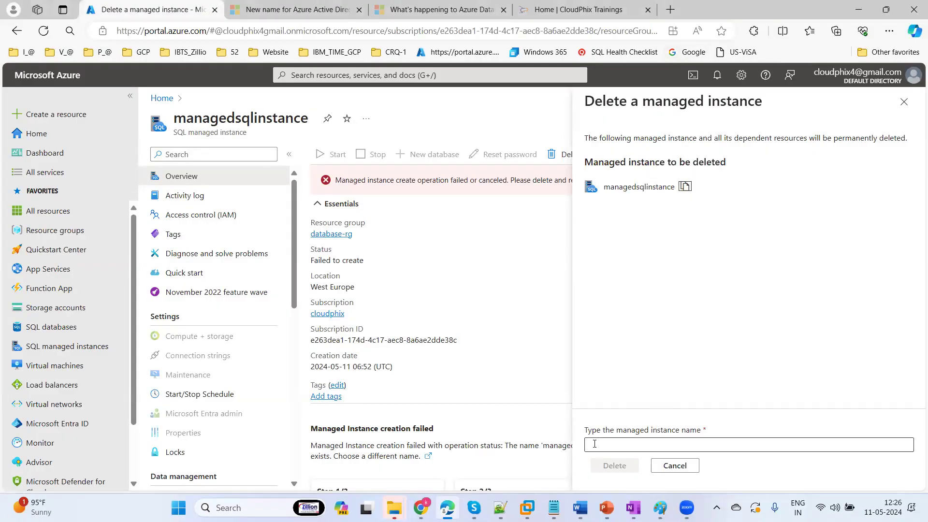
pyautogui.hotkey('ctrl', 'v')
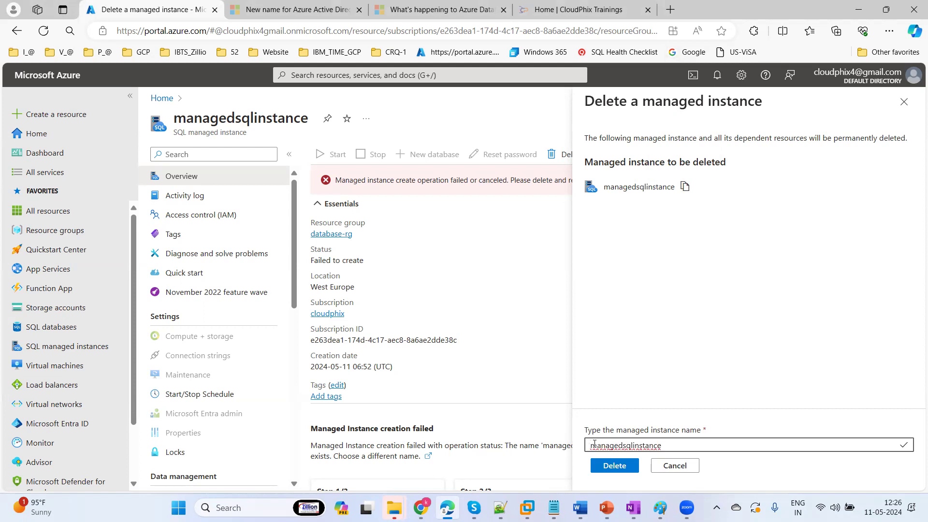
pyautogui.click(614, 466)
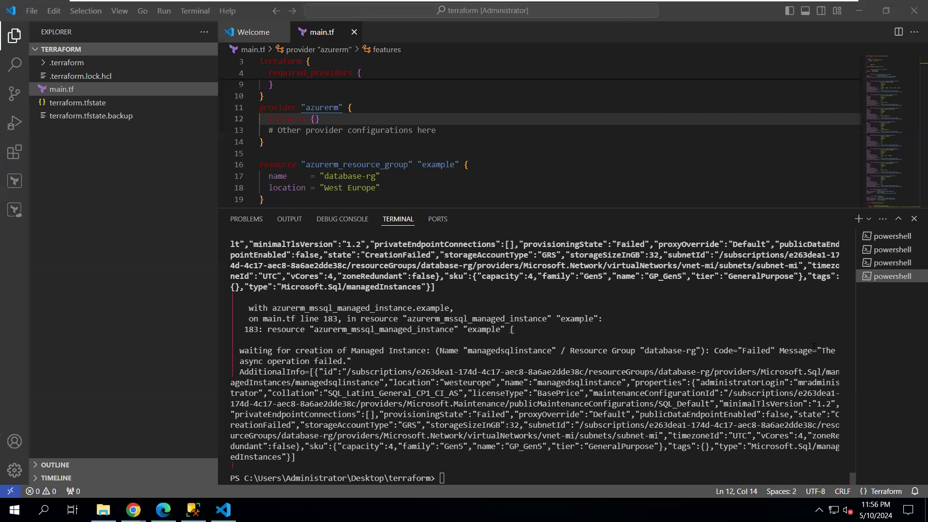
pyautogui.moveTo(852, 479); pyautogui.dragTo(850, 477)
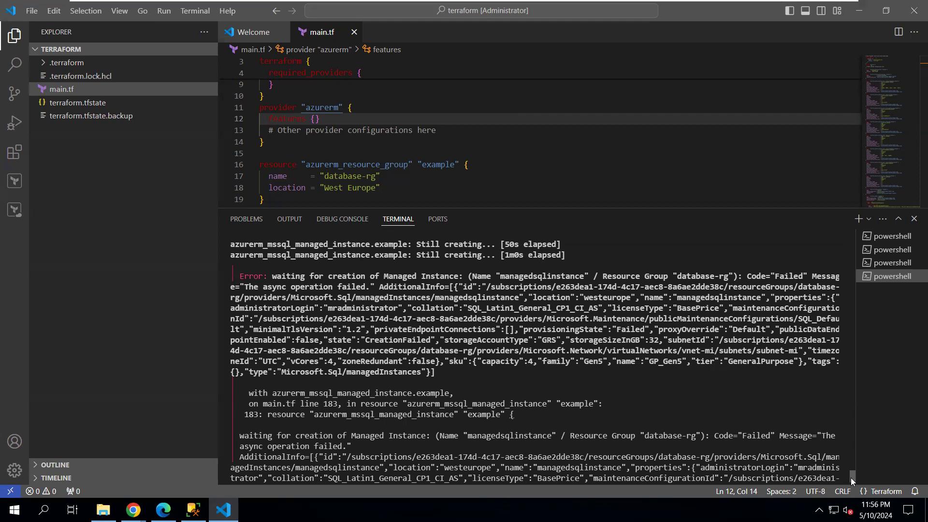
pyautogui.scroll(-1, 850, 478)
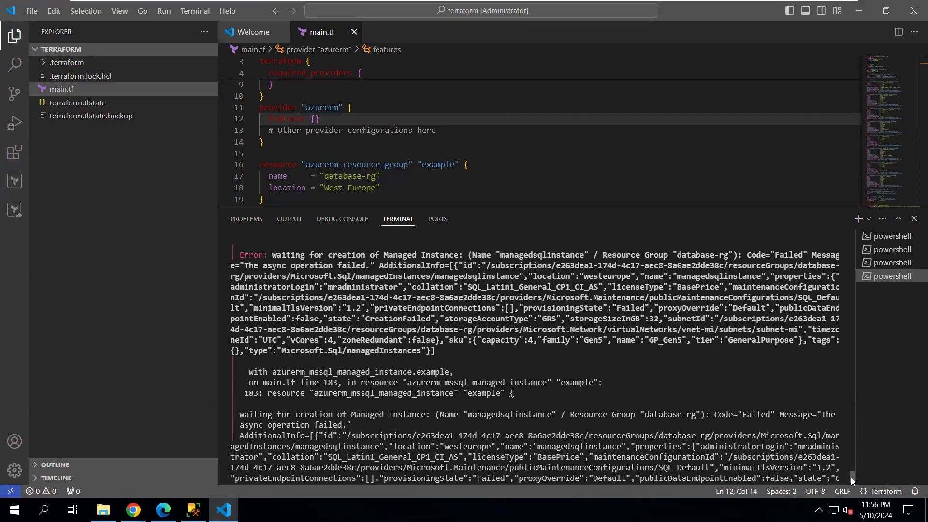
pyautogui.scroll(-1, 850, 478)
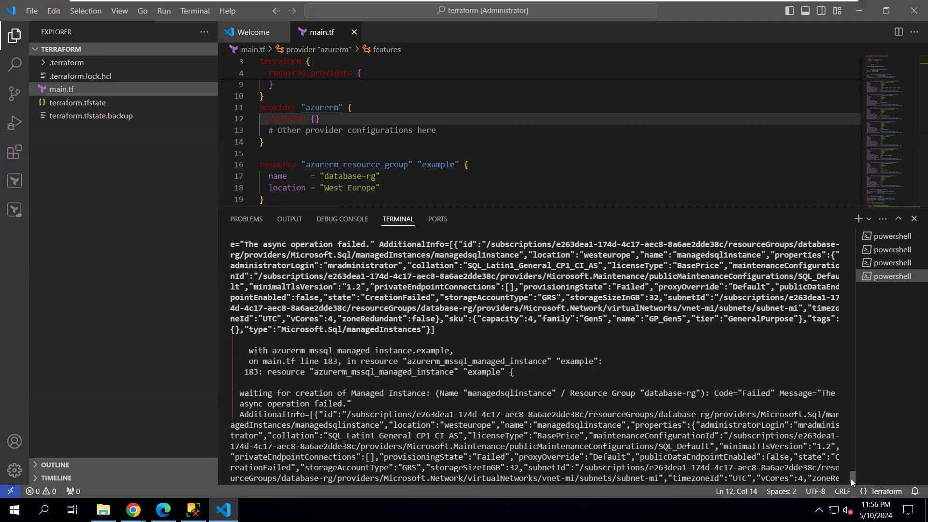
pyautogui.scroll(-1, 851, 479)
pyautogui.scroll(1, 851, 478)
pyautogui.scroll(-1, 851, 479)
pyautogui.scroll(1, 851, 479)
pyautogui.scroll(-1, 850, 479)
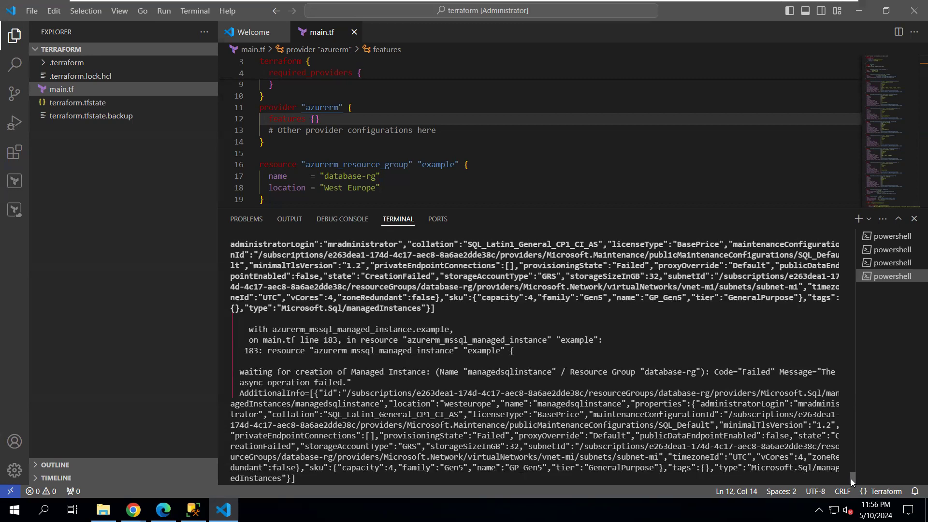
pyautogui.scroll(1, 850, 479)
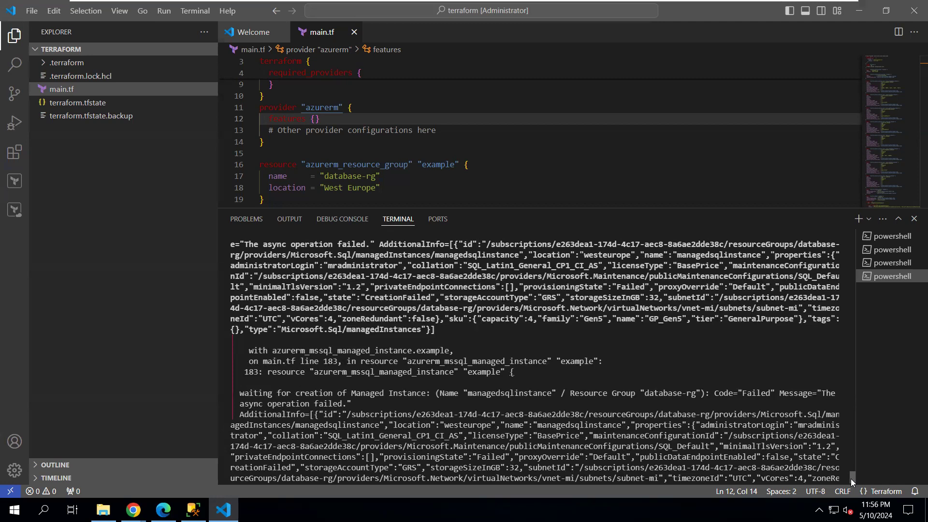
pyautogui.scroll(-2, 850, 479)
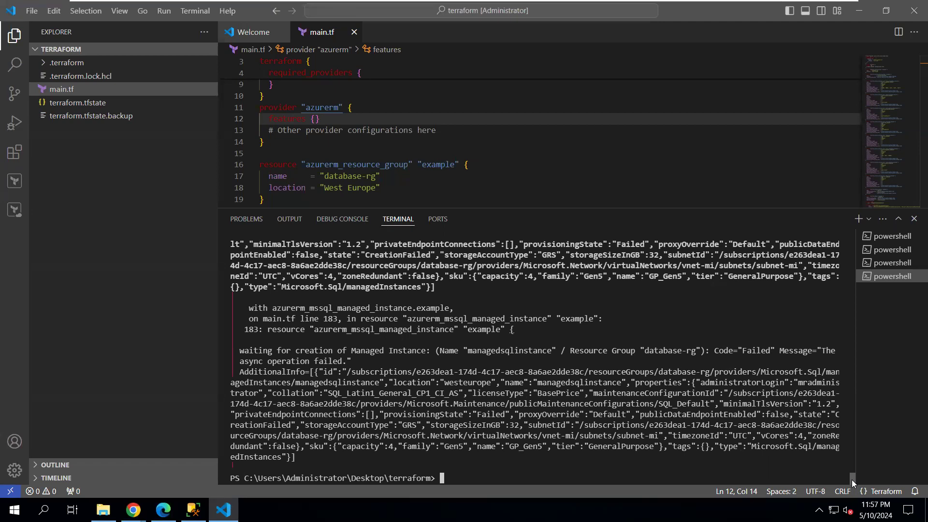
pyautogui.scroll(1, 852, 479)
pyautogui.scroll(-1, 852, 480)
pyautogui.scroll(1, 851, 478)
pyautogui.scroll(-1, 850, 479)
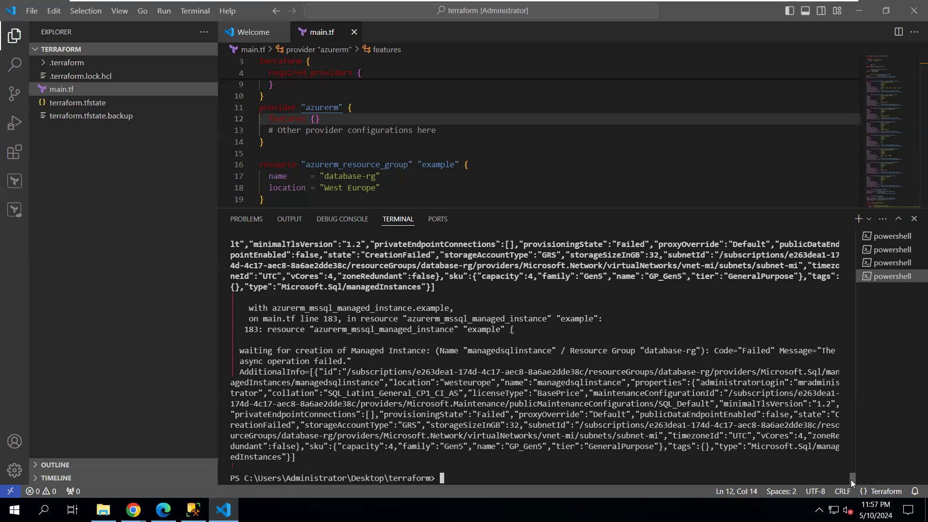